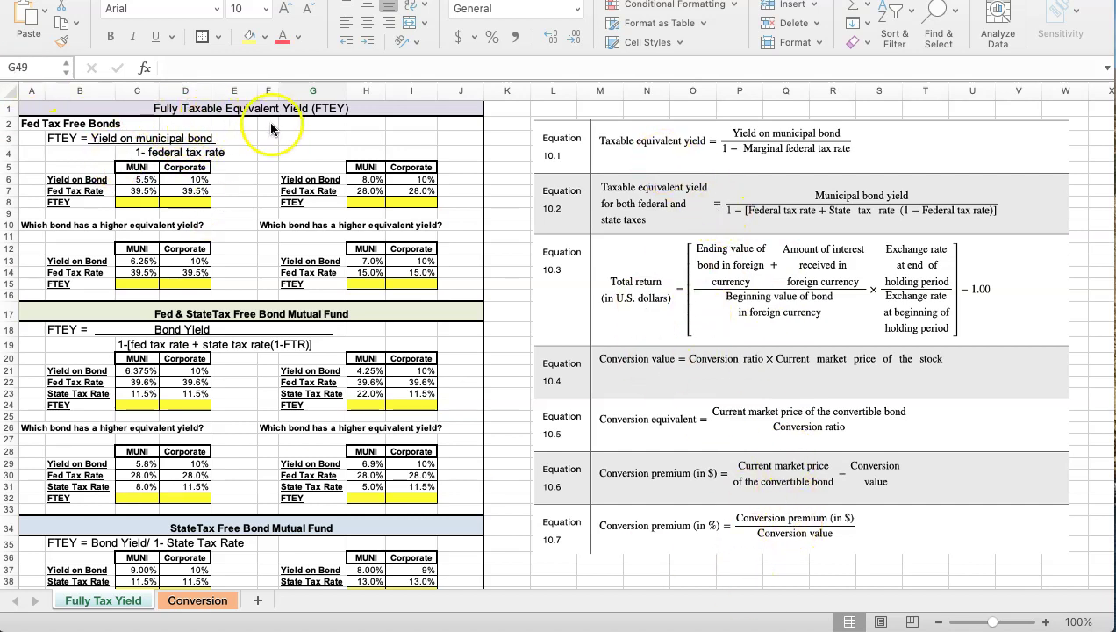
- Enlarge the worksheet view to 210% around the Fed Tax Free Bonds section
click(1046, 622)
click(1046, 621)
click(1046, 622)
click(1046, 621)
click(1046, 621)
click(1046, 621)
click(1045, 621)
click(1046, 622)
click(1046, 621)
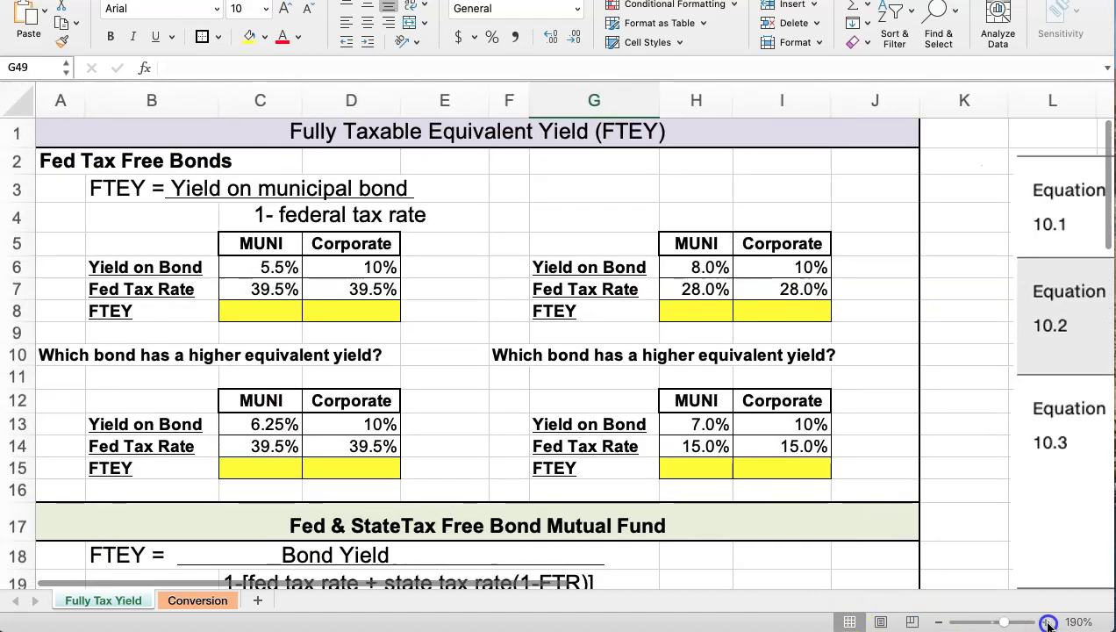
click(1046, 621)
click(1046, 621)
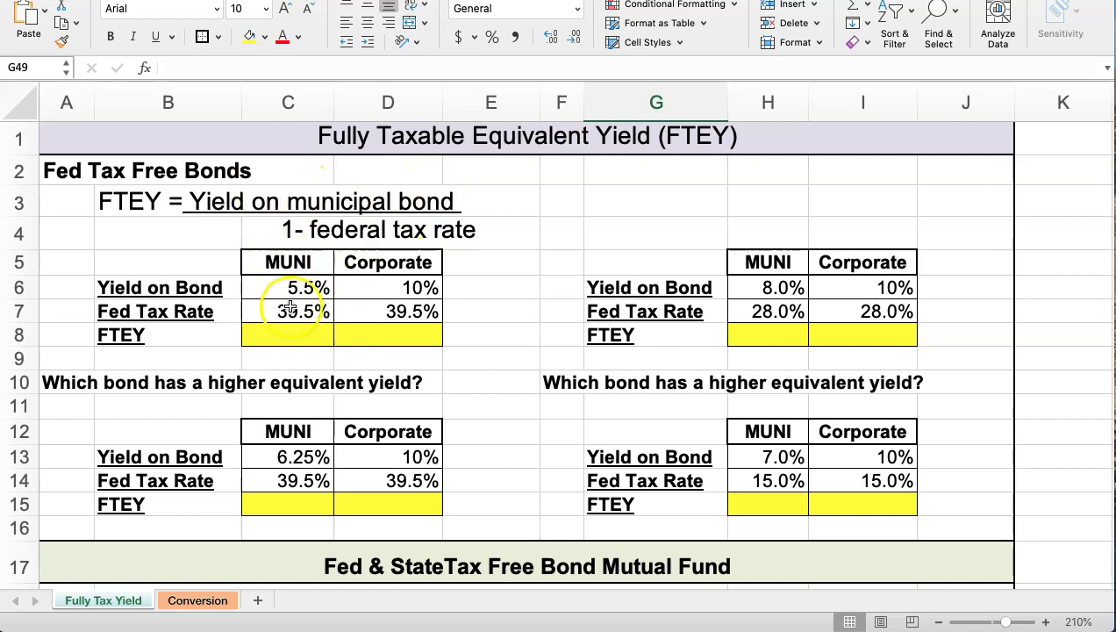
- Enter the formula =D7 in cell D8 as the Corporate FTEY of the first bond comparison
click(377, 333)
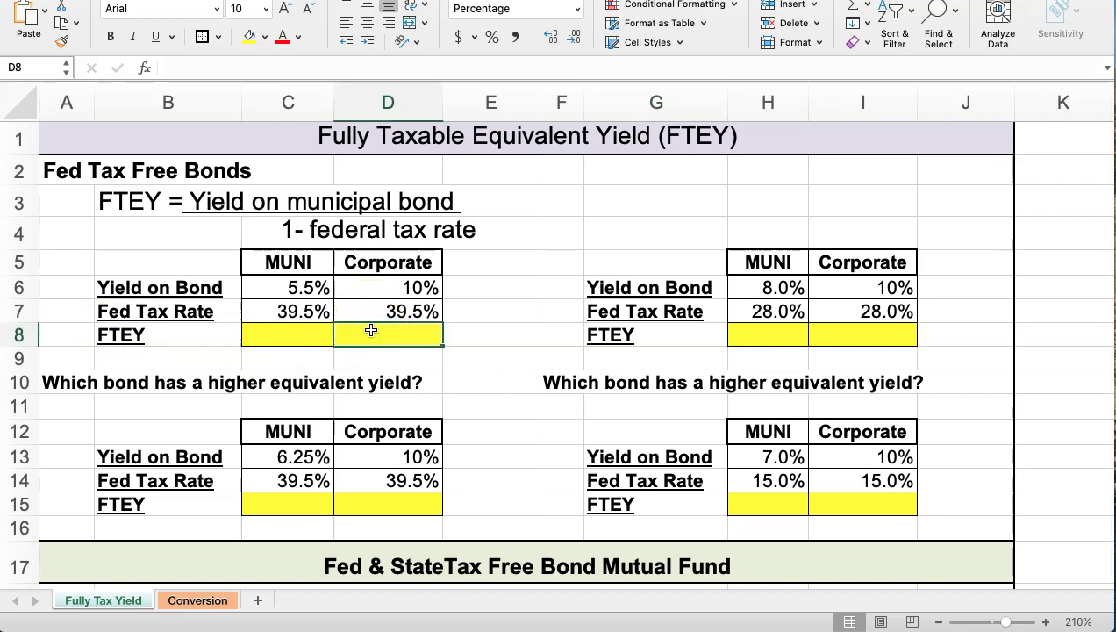
text(=)
click(369, 310)
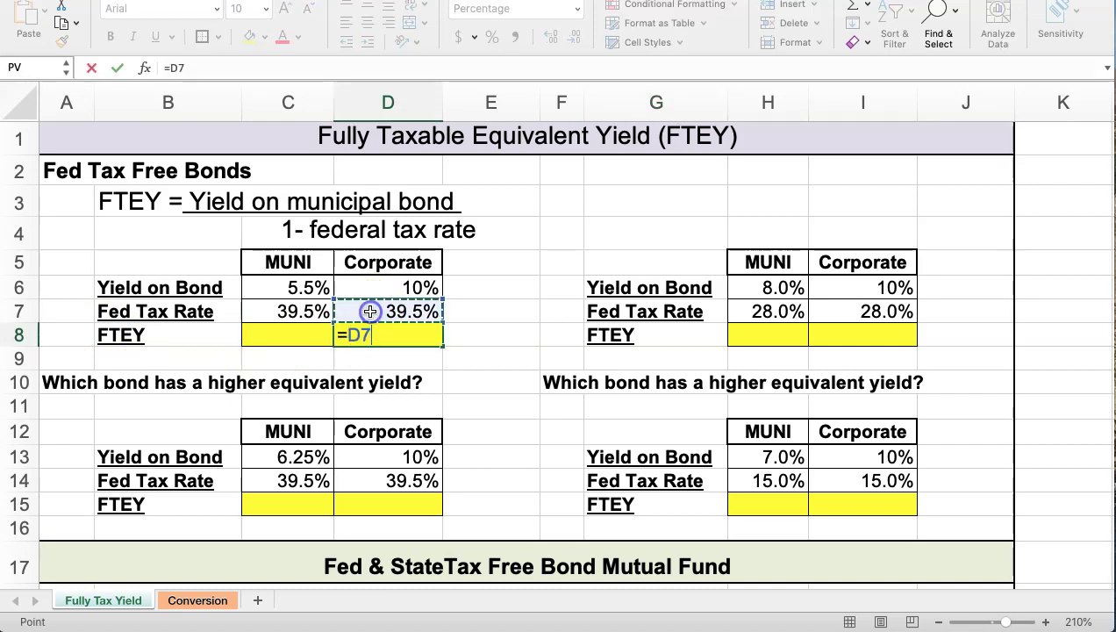
key(Return)
- Show the percentage in cell D8 with two decimal places
click(375, 330)
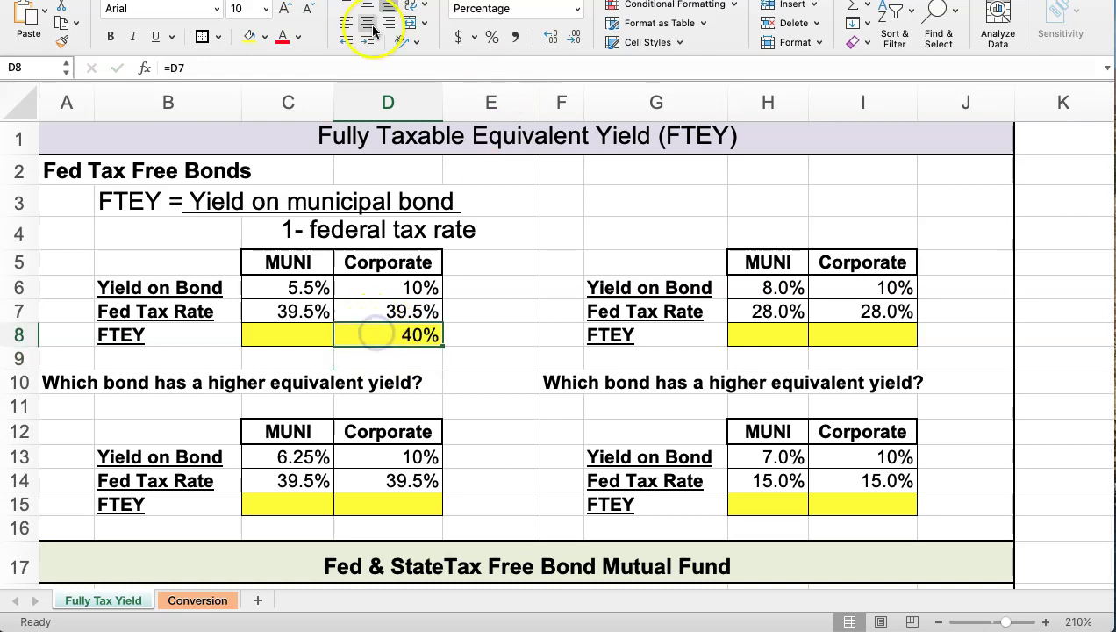
click(550, 38)
click(550, 39)
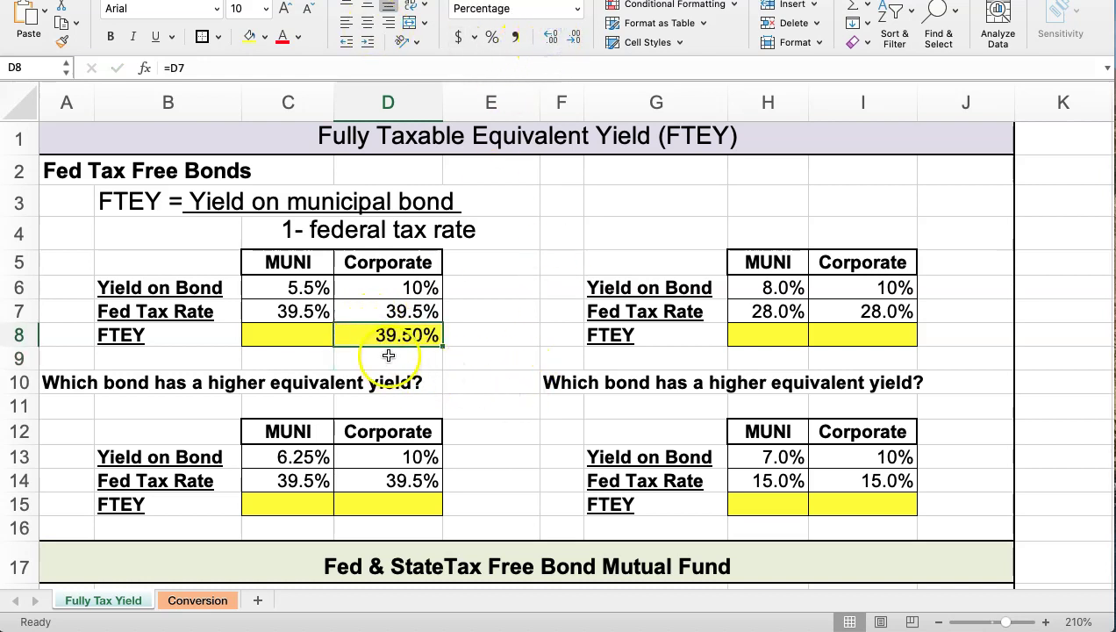
- Copy the tax-rate reference from D8 into cell I8 and move down towards the lower Corporate FTEY cell
key(super+c)
key(Right)
key(Right)
key(Right)
key(Right)
key(Right)
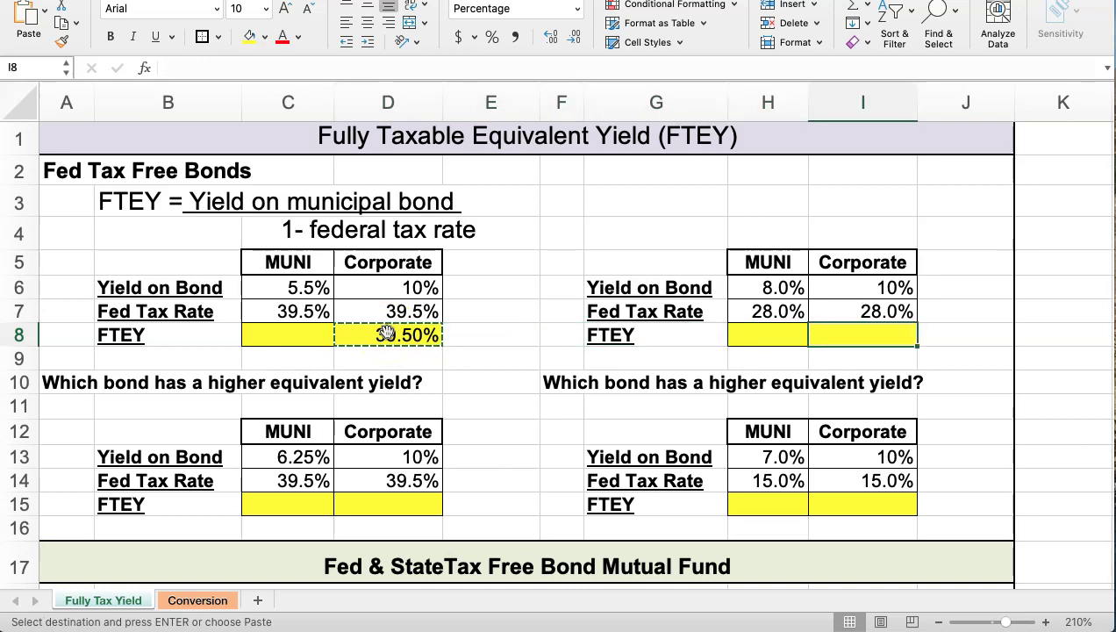
key(super+v)
key(Down)
key(Down)
key(Down)
key(Down)
key(Down)
key(Down)
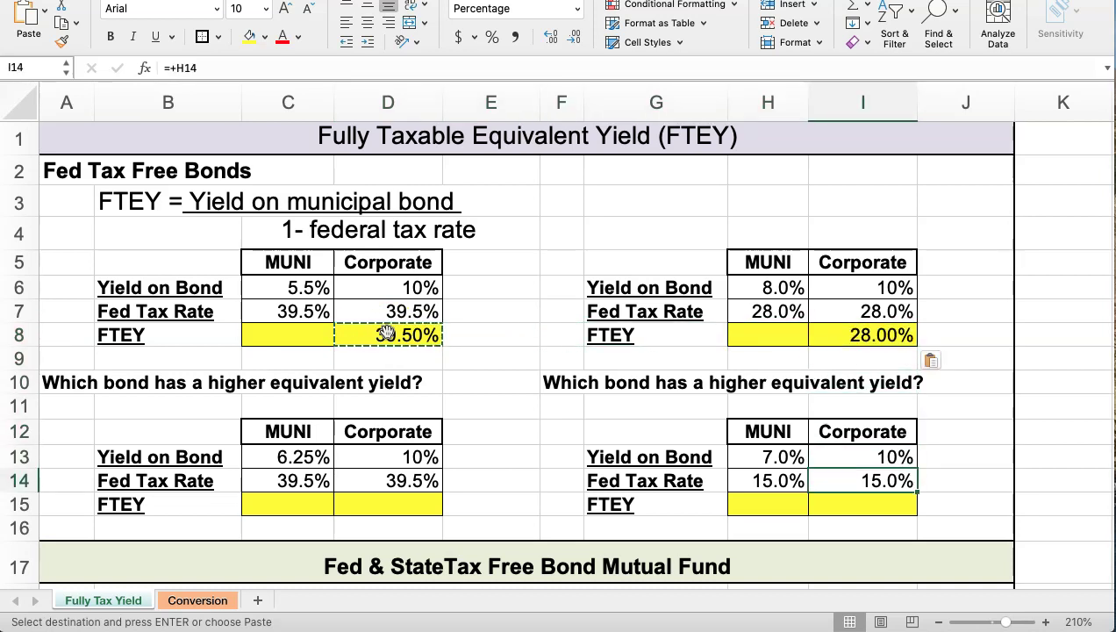
- Replace the formula in D8 with =D6 so the Corporate FTEY refers to the bond's yield
click(384, 334)
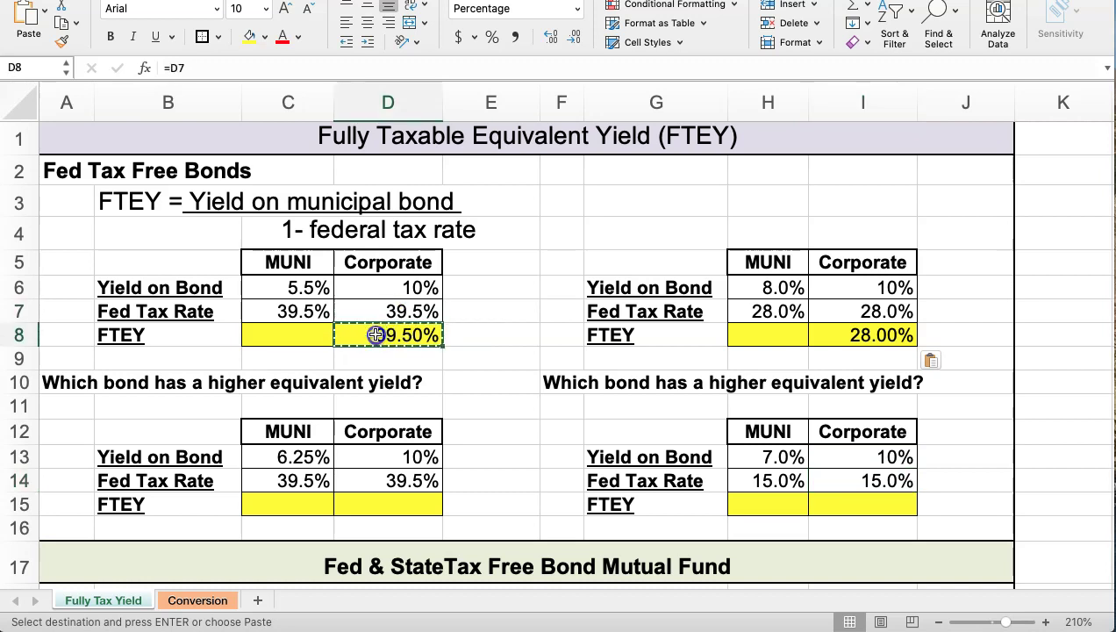
text(=)
click(376, 283)
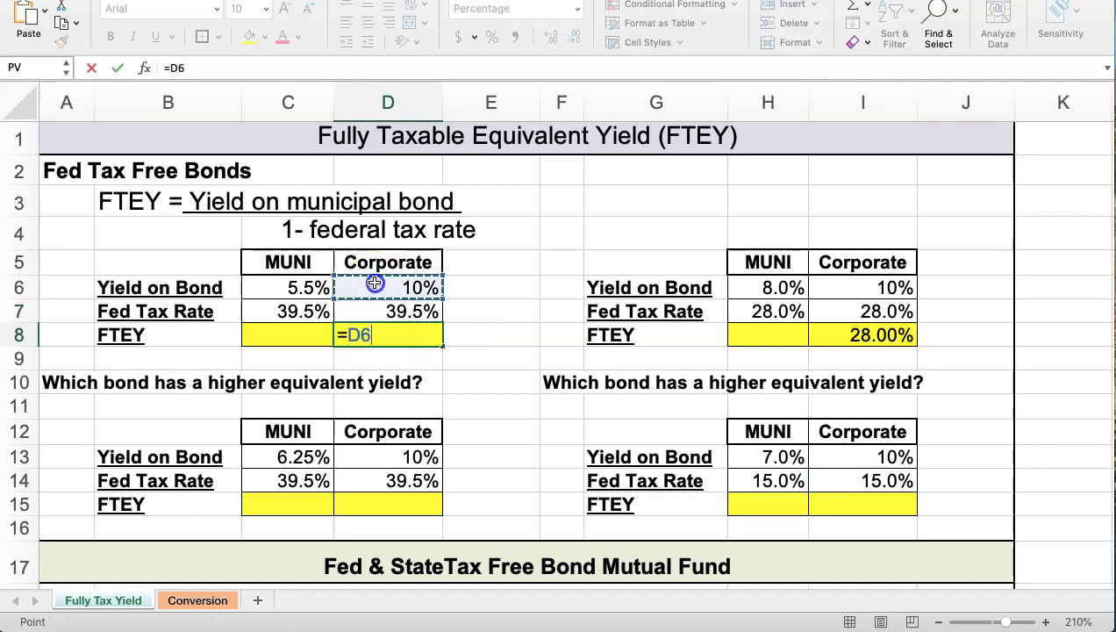
key(Return)
- Copy the corrected Corporate FTEY formula from D8 into cell I8
click(367, 334)
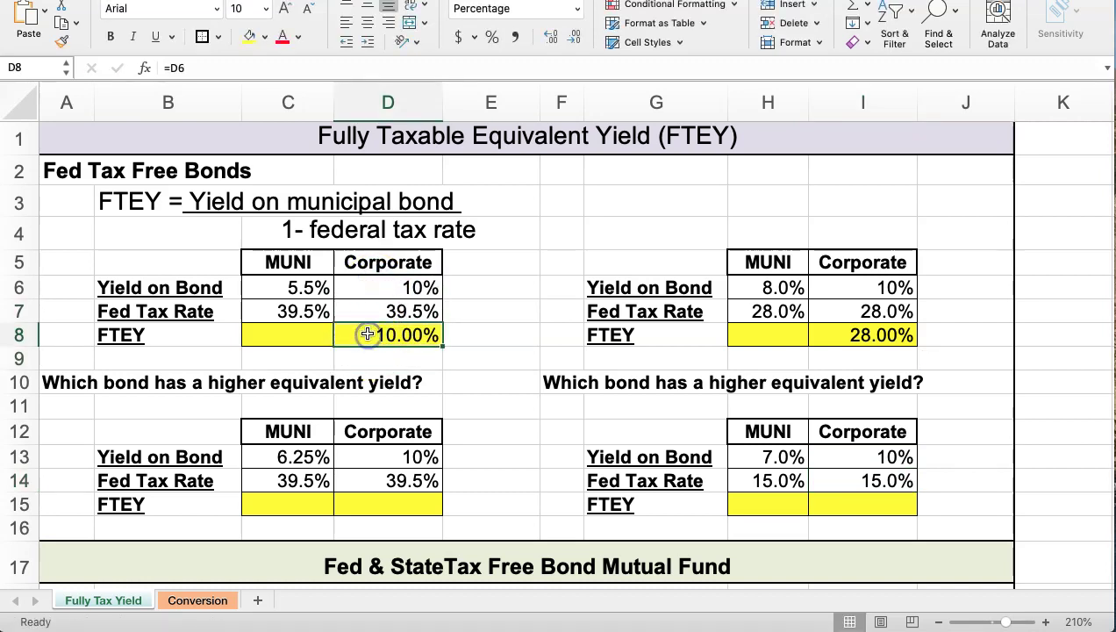
key(ctrl+c)
key(Right)
key(Right)
key(Right)
key(Right)
key(Right)
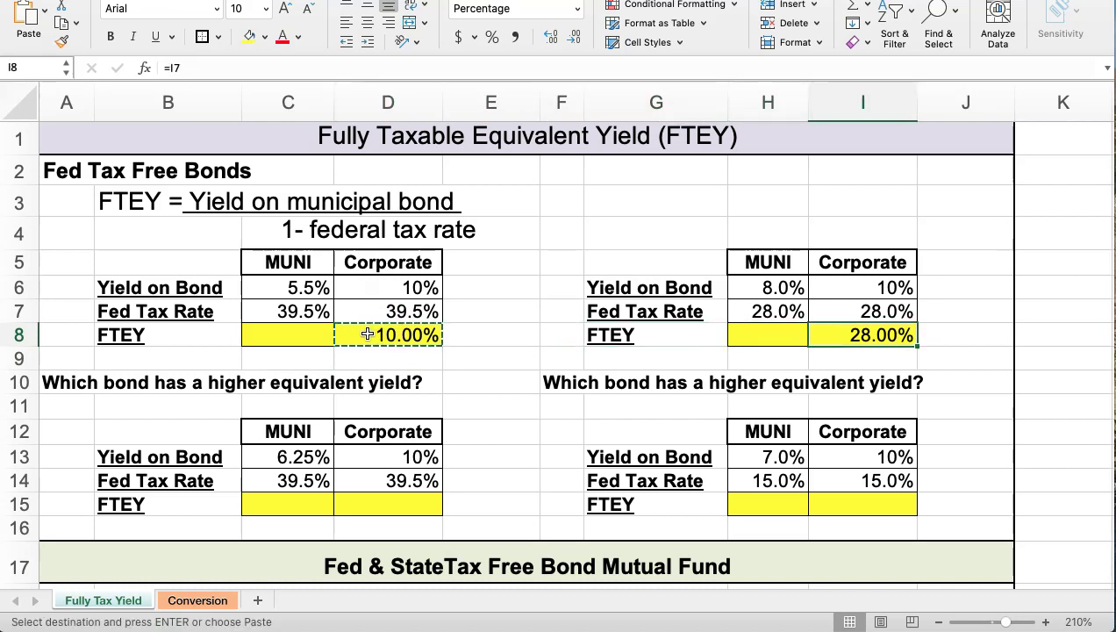
- Paste the copied Corporate FTEY formula into cell I15
key(Down)
key(Down)
key(Down)
key(Down)
key(Down)
key(Down)
key(Down)
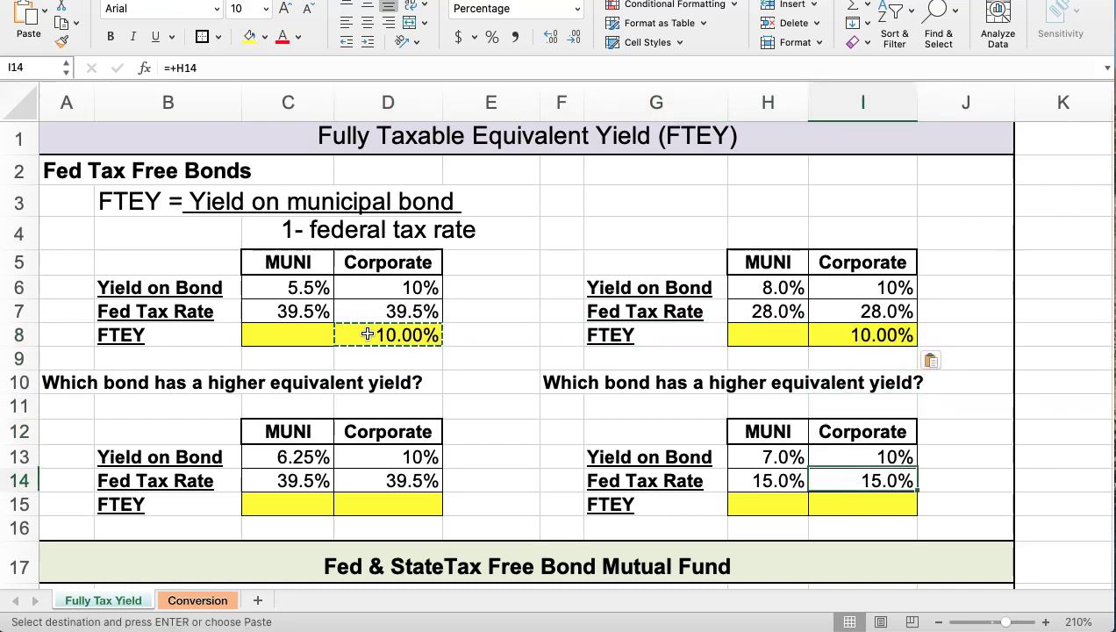
key(ctrl+v)
- Paste the copied Corporate FTEY formula into cell D15 and end the copy mode
key(Left)
key(Left)
key(Left)
key(Left)
key(Left)
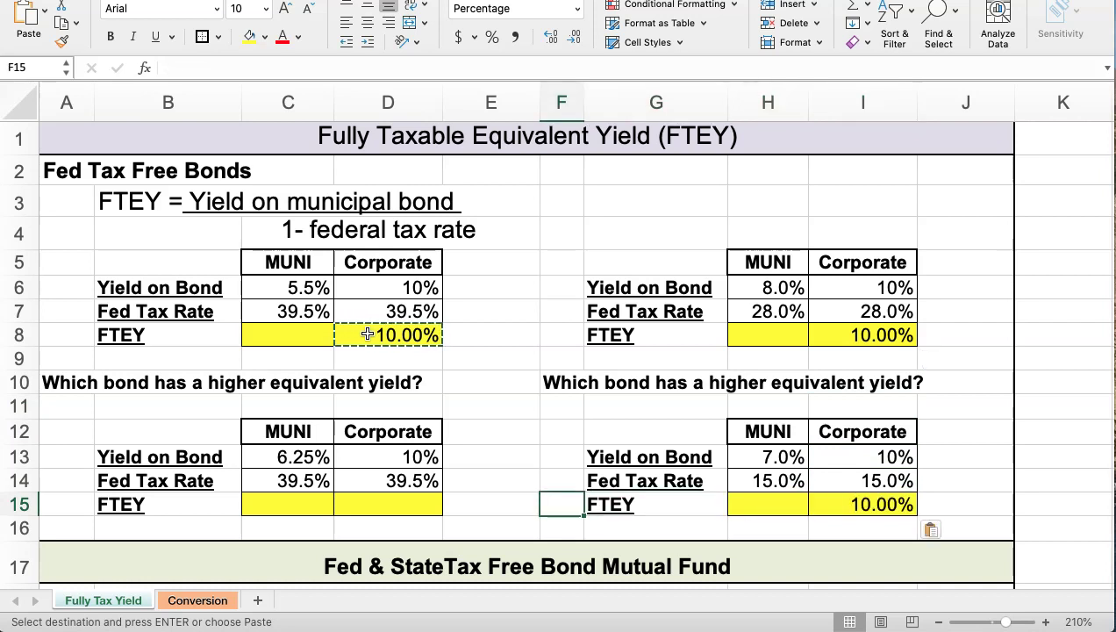
key(ctrl+v)
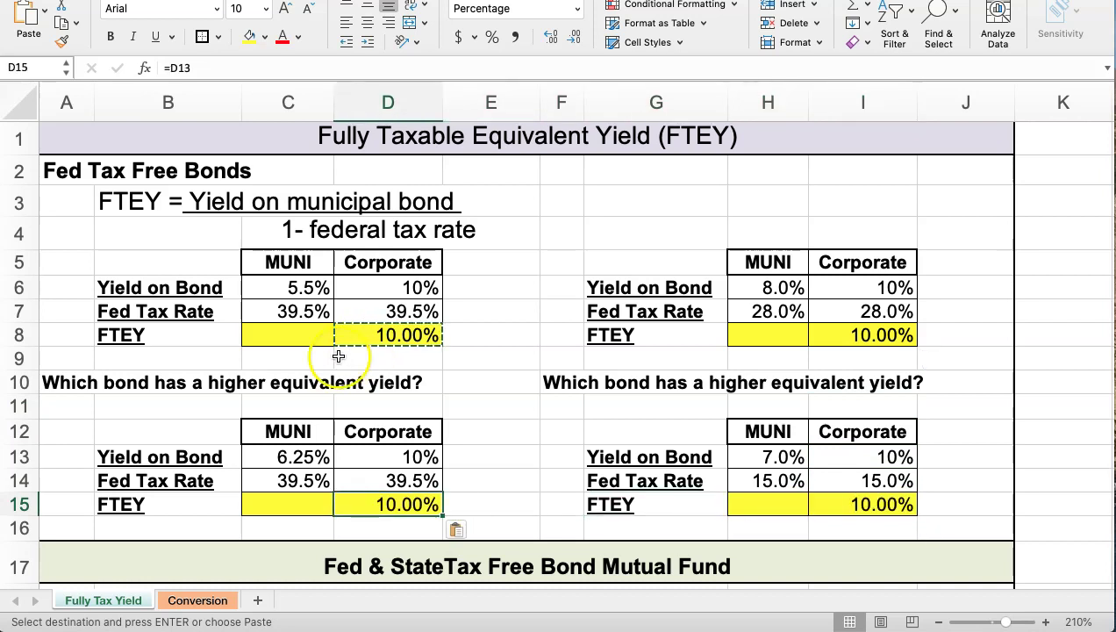
key(Escape)
- Enter the MUNI FTEY formula +C69/(1-C7) in cell C8
click(289, 337)
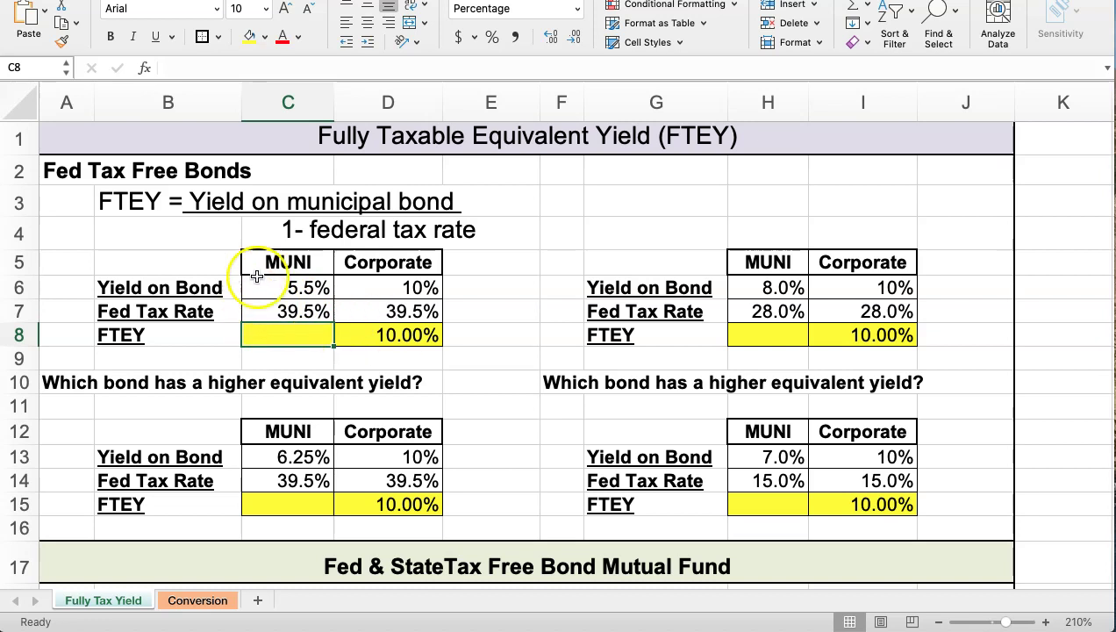
click(269, 282)
click(281, 312)
click(278, 334)
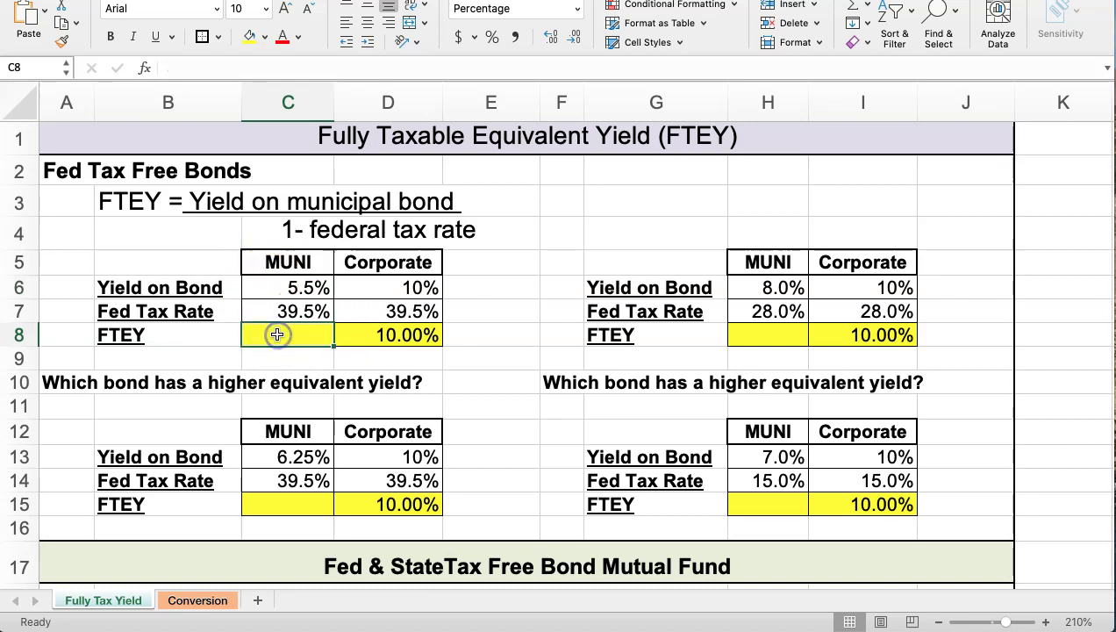
text(+)
click(272, 283)
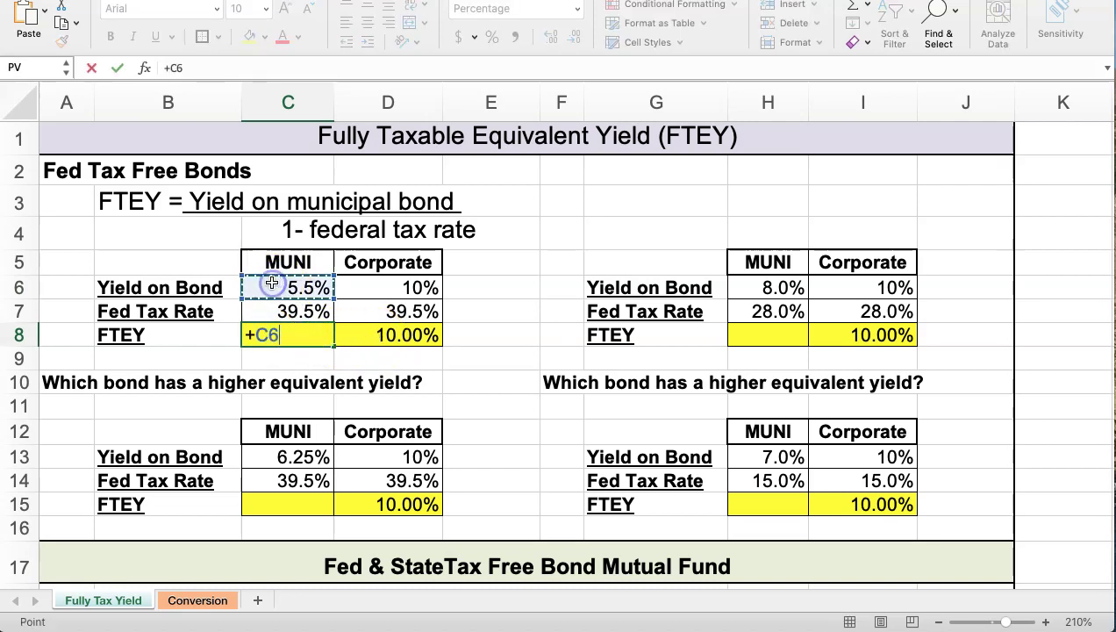
text(9)
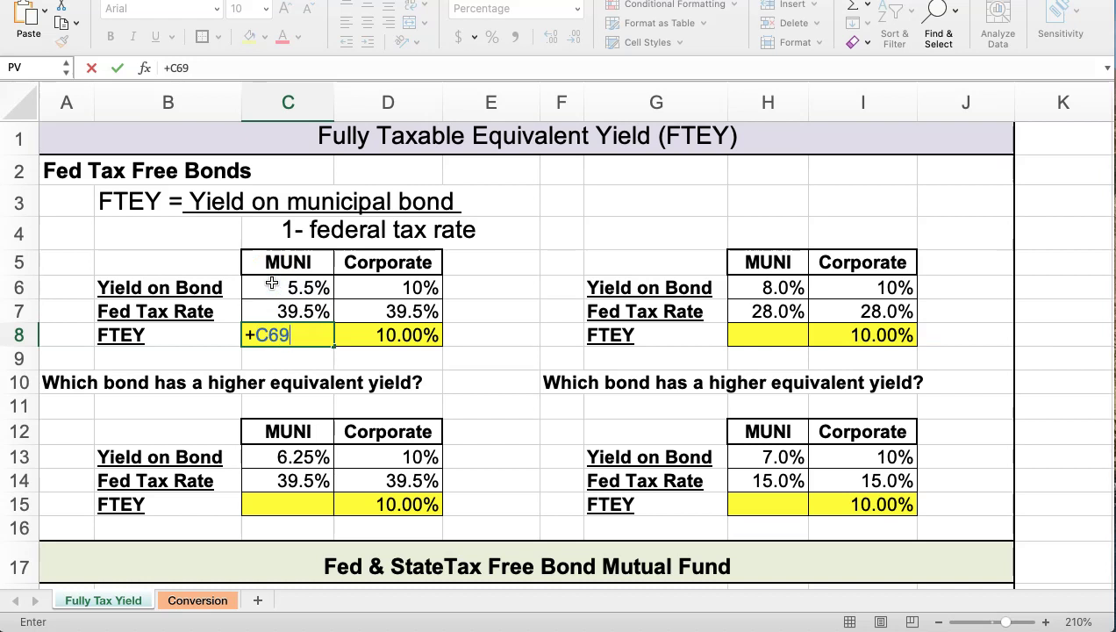
text(()
key(BackSpace)
text(/(1-)
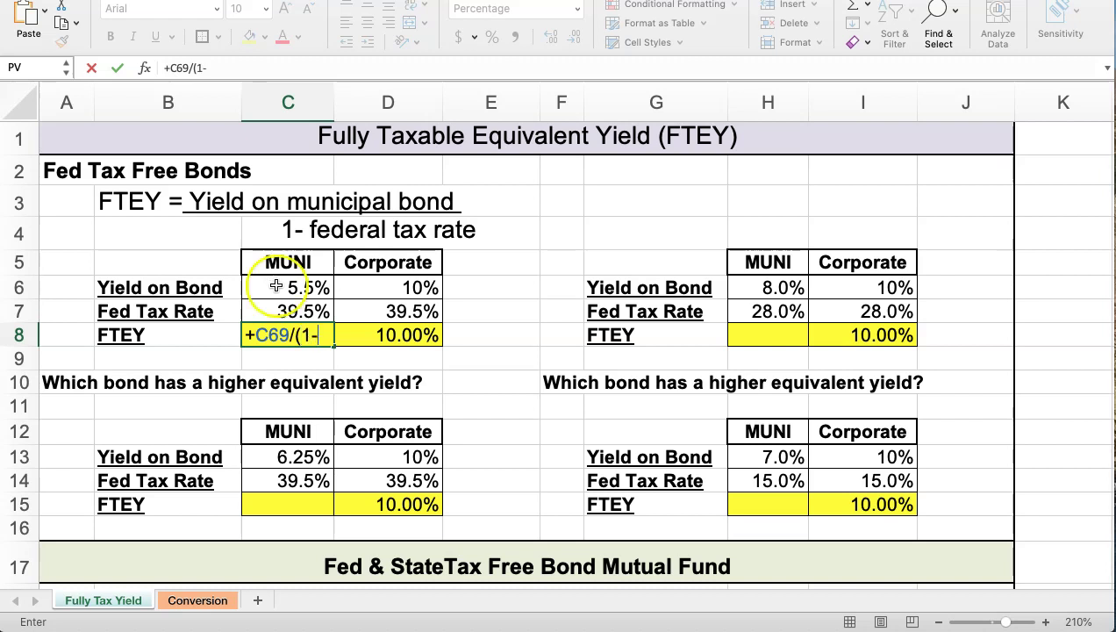
click(271, 311)
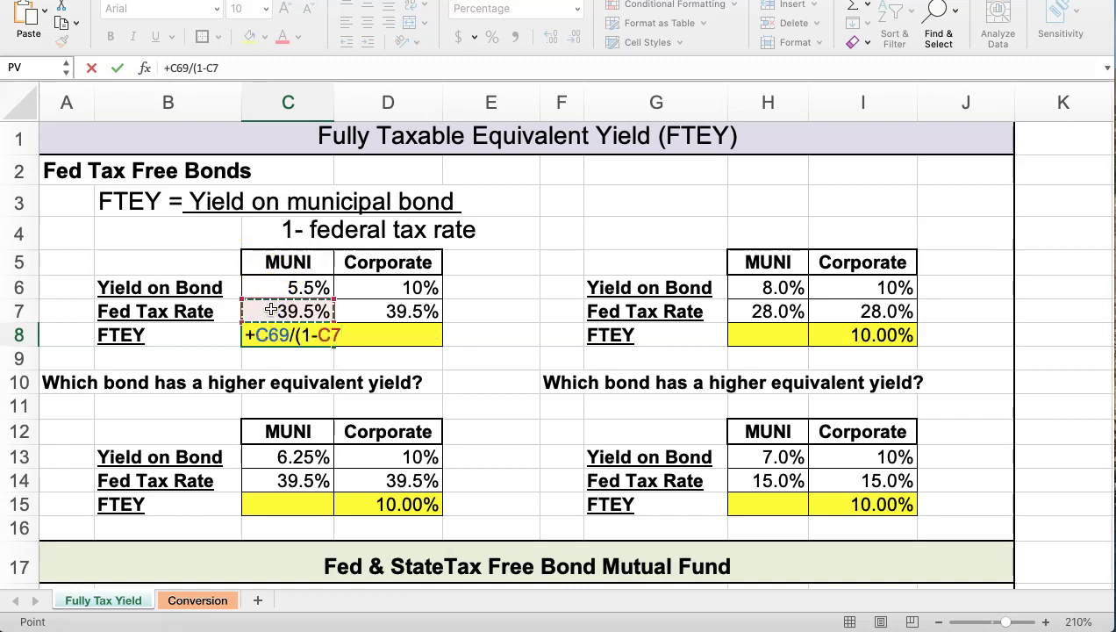
text())
key(Return)
- Format the MUNI FTEY in C8 as a percentage with one decimal place
click(275, 337)
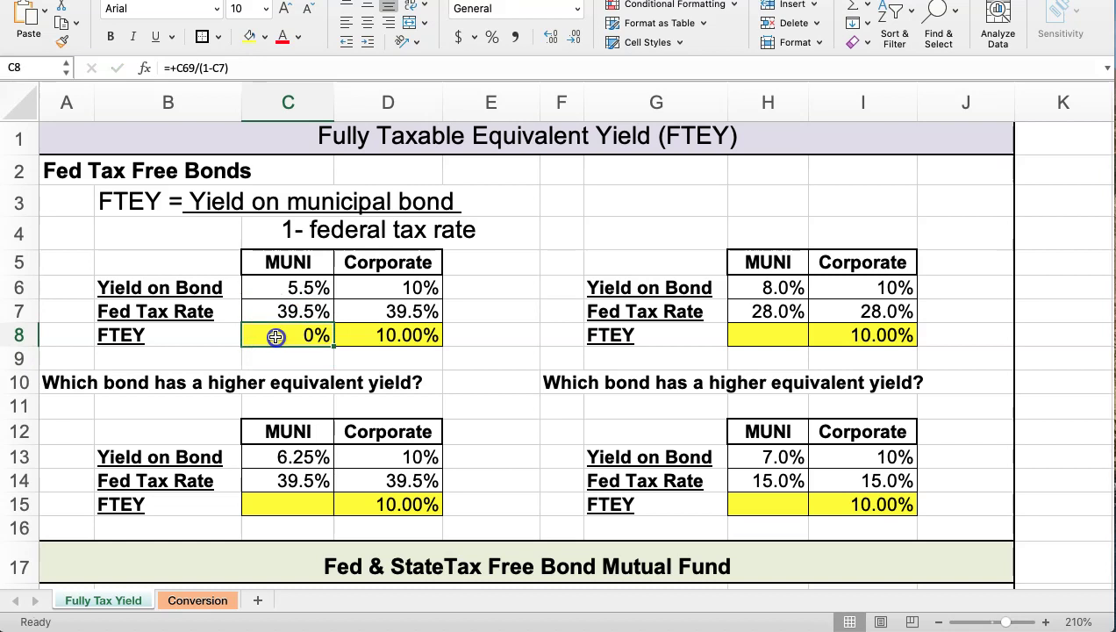
click(492, 37)
click(549, 42)
- Correct the formula in C8 to =+C6/(1-C7) and show its percentage with two decimal places
click(285, 336)
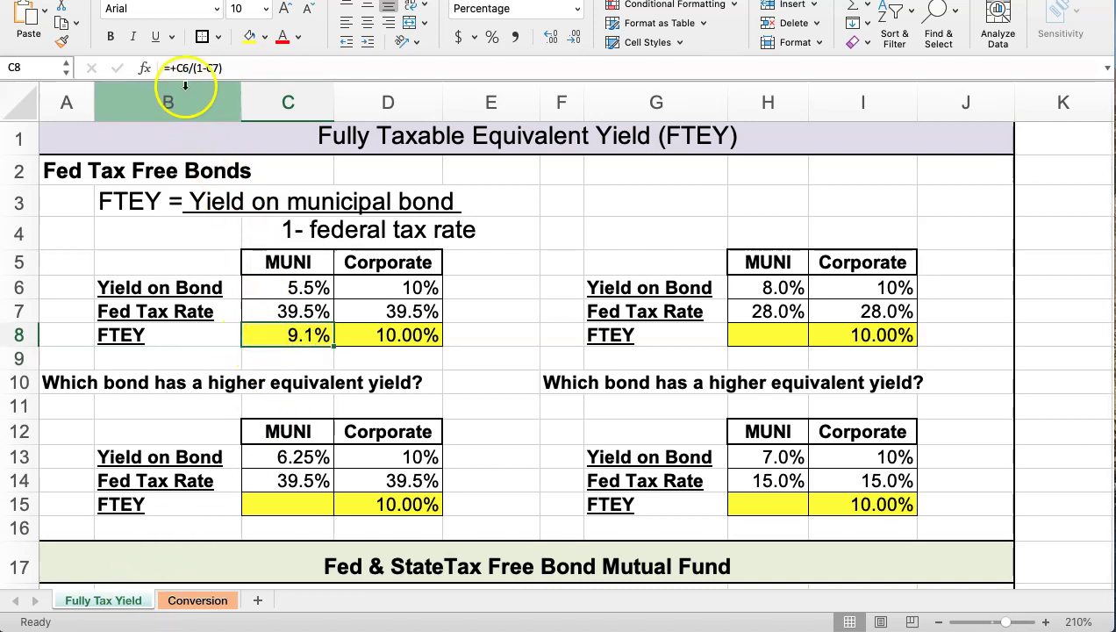
click(551, 36)
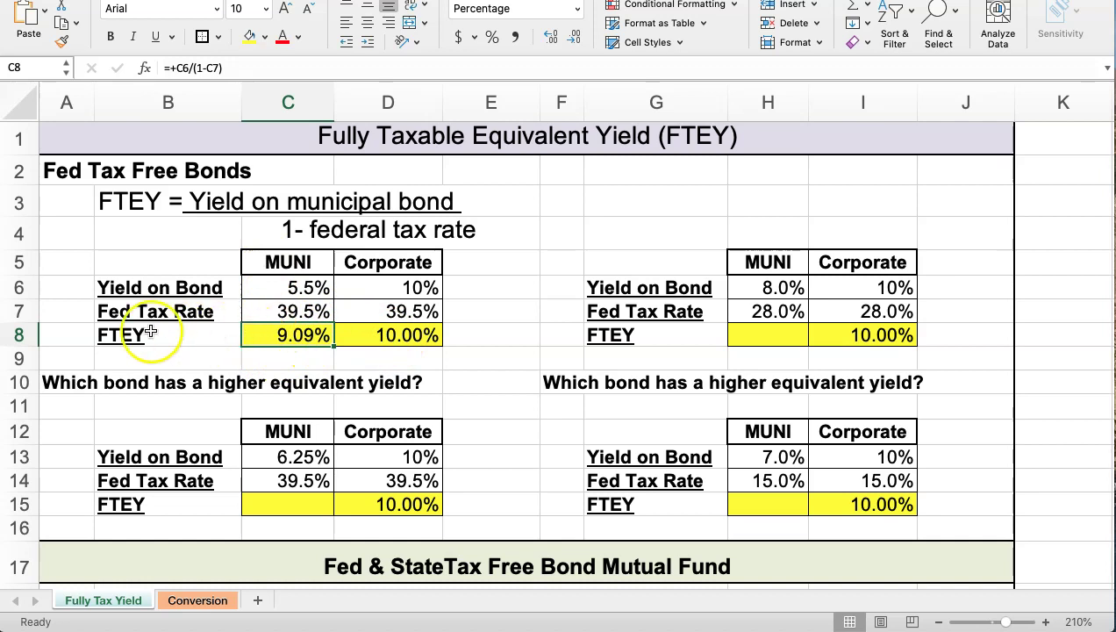
click(272, 335)
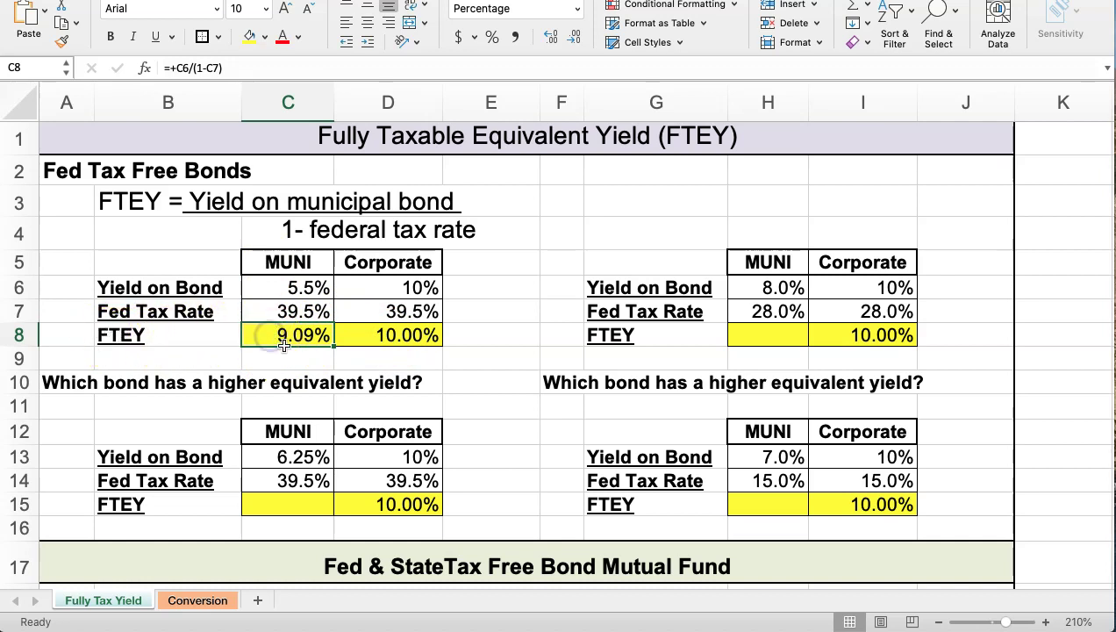
click(281, 500)
click(268, 456)
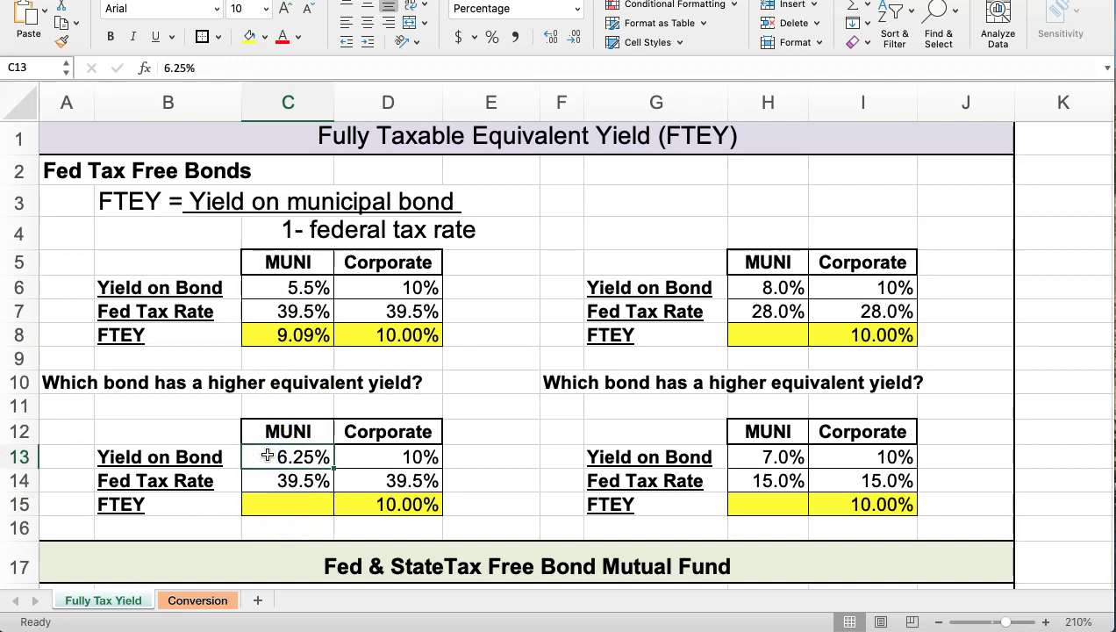
click(268, 480)
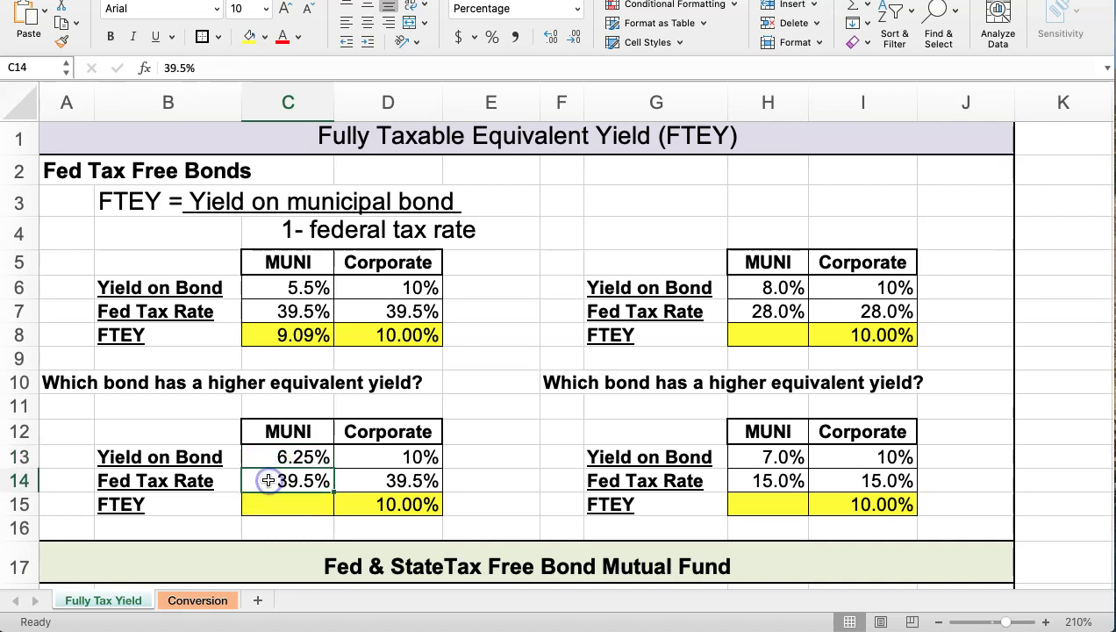
click(380, 455)
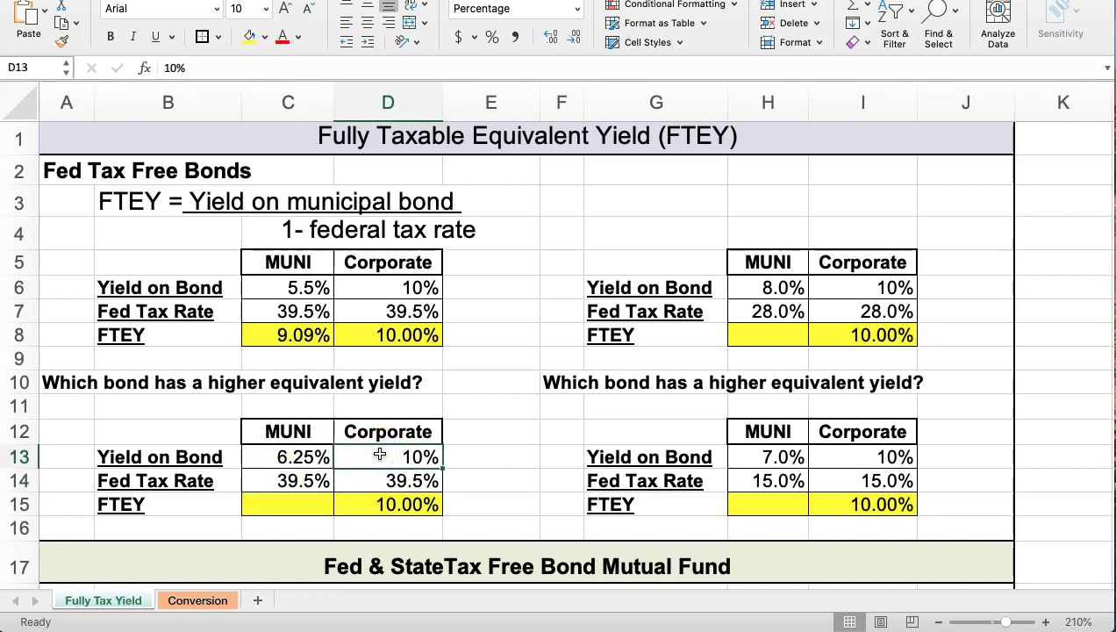
click(368, 507)
- Enter the MUNI FTEY formula +C13/(1-C14) in cell C15 and show the percentage with two decimal places
click(277, 498)
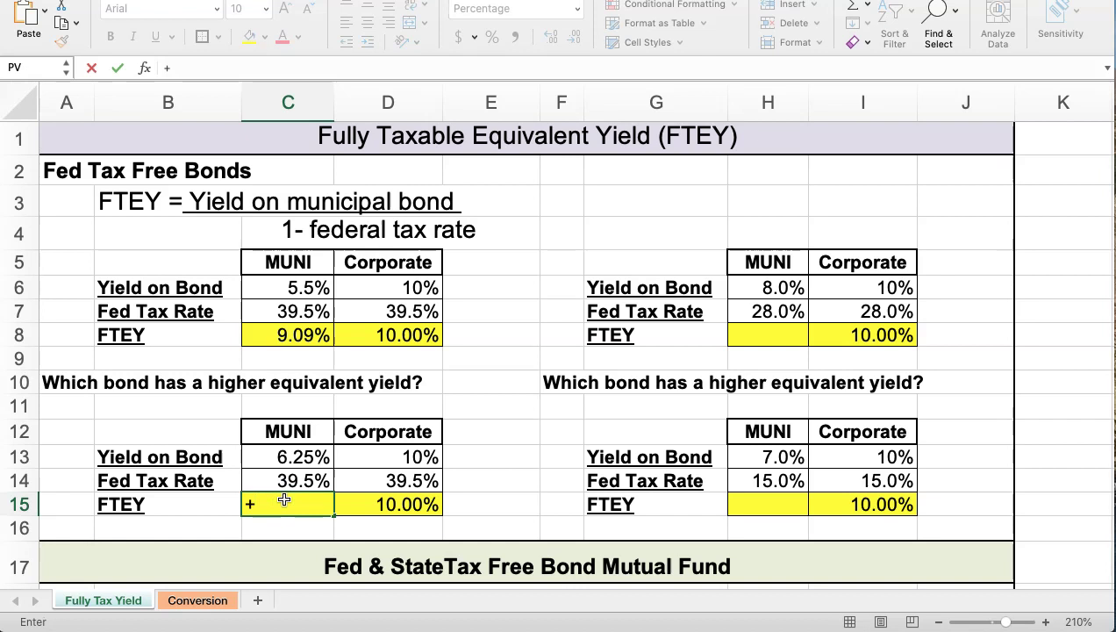
key(Up)
key(Up)
text(/)
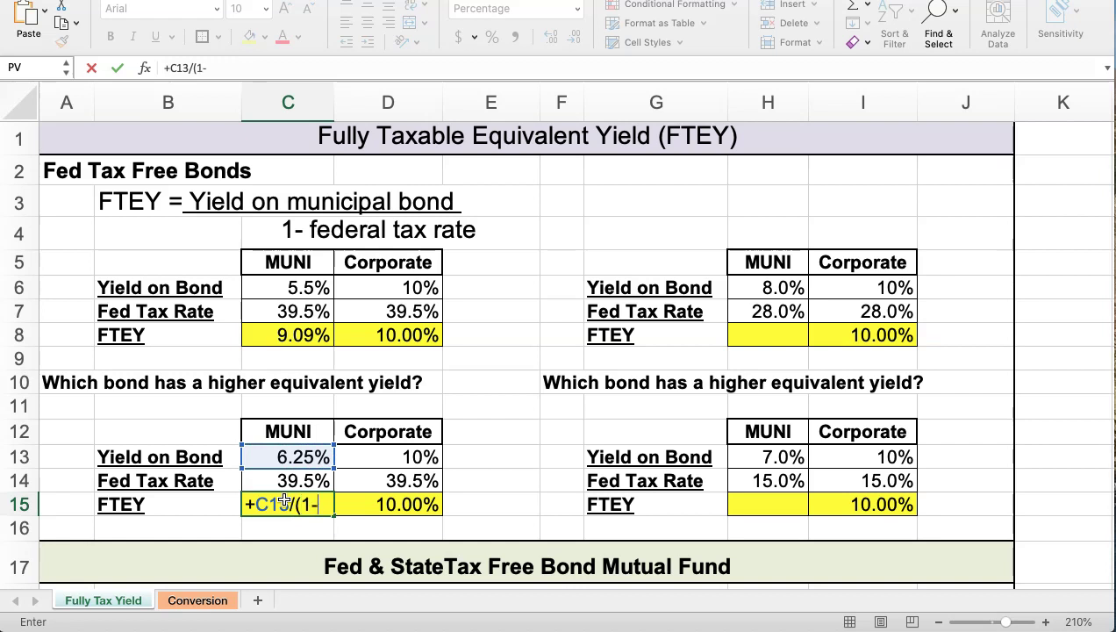
click(282, 481)
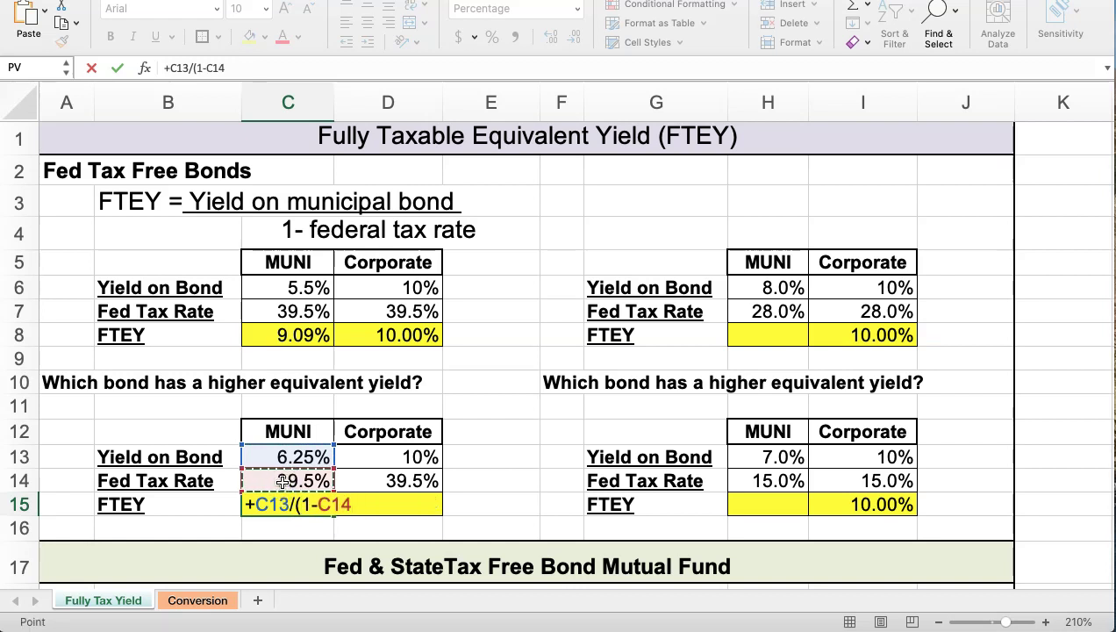
text())
key(Return)
click(289, 506)
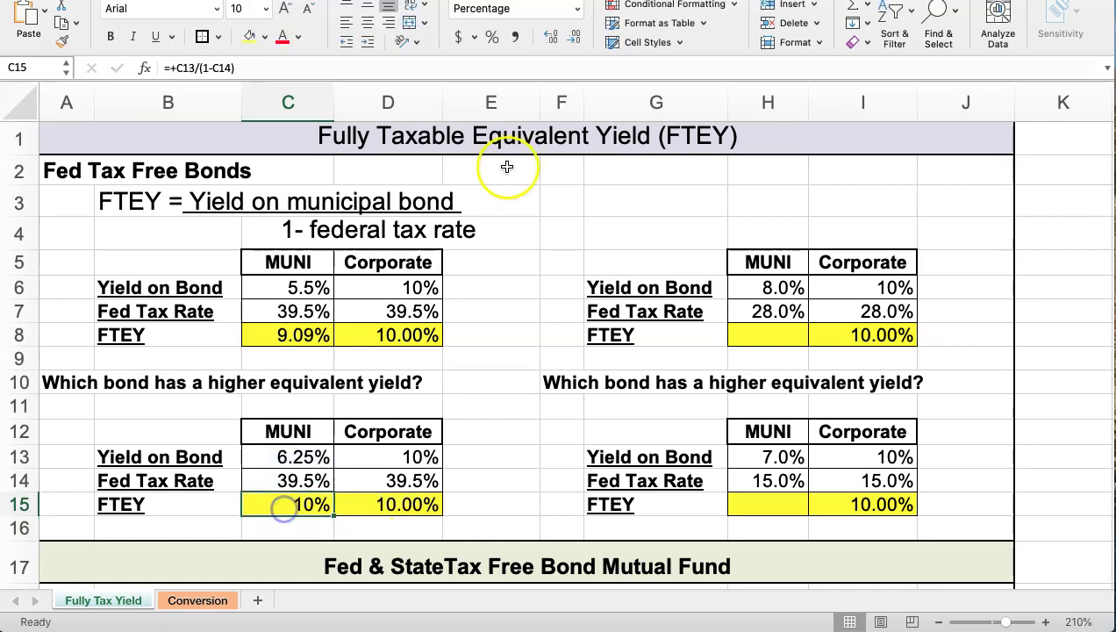
double_click(566, 35)
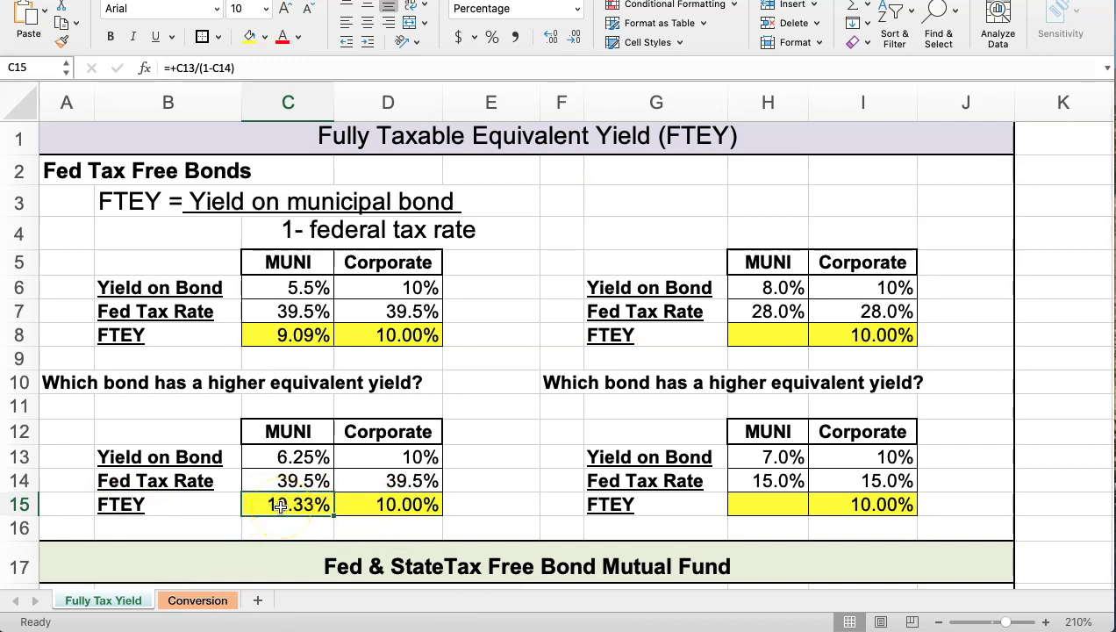
- Copy the MUNI FTEY formula from C15 into cells H8 and H15
key(super+c)
click(760, 333)
key(super+v)
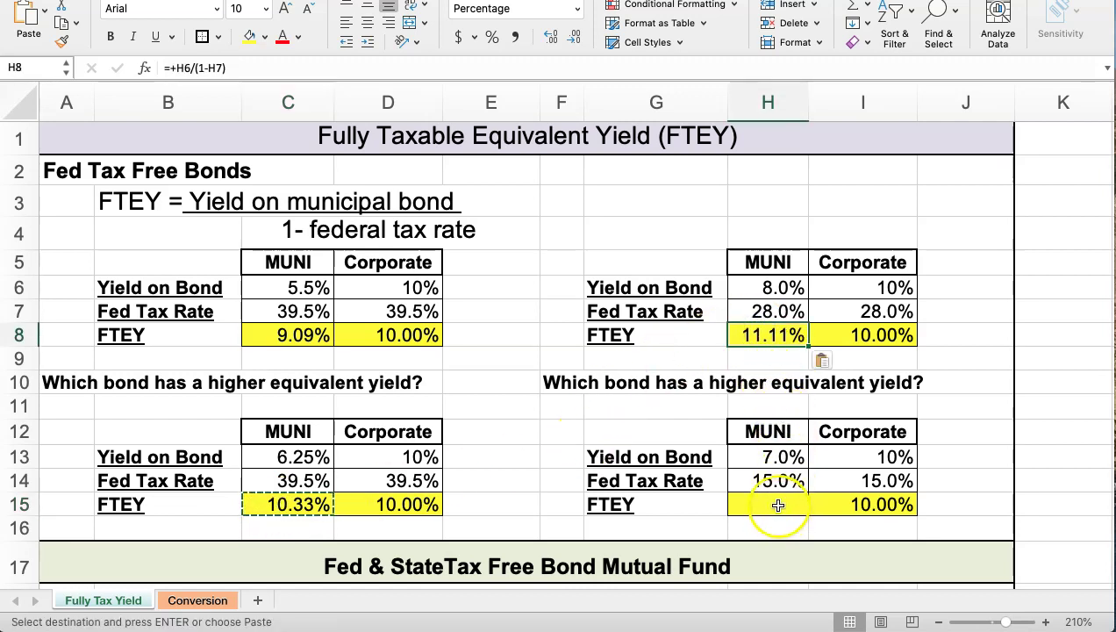
click(768, 503)
key(super+v)
click(760, 335)
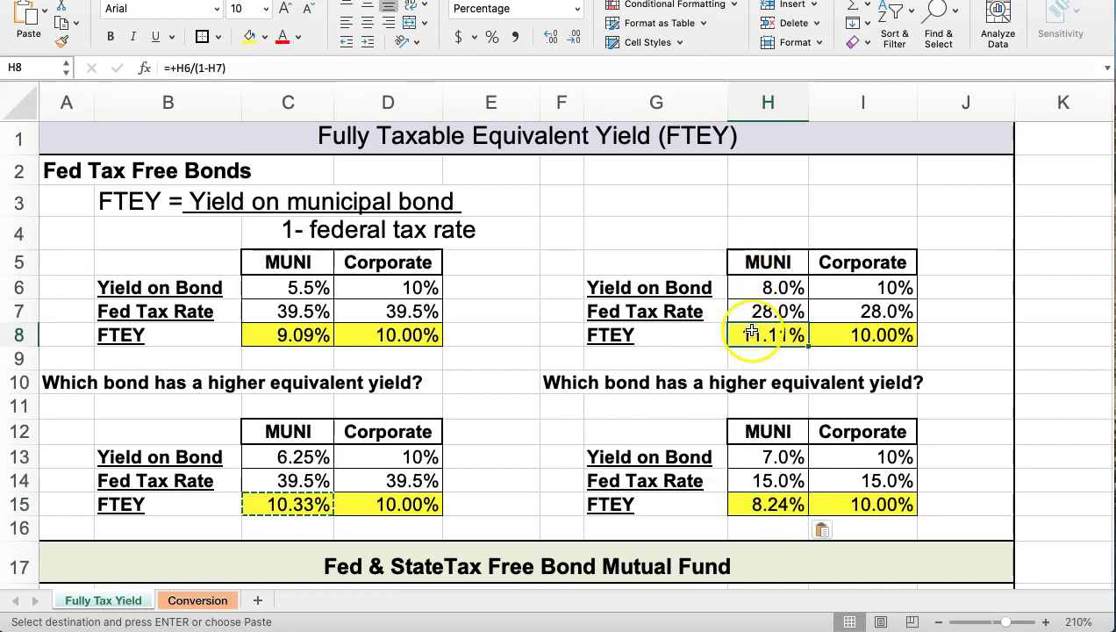
- Compare the MUNI and Corporate FTEY in H15 and I15, checking the bond yields and federal tax rates behind them
click(759, 505)
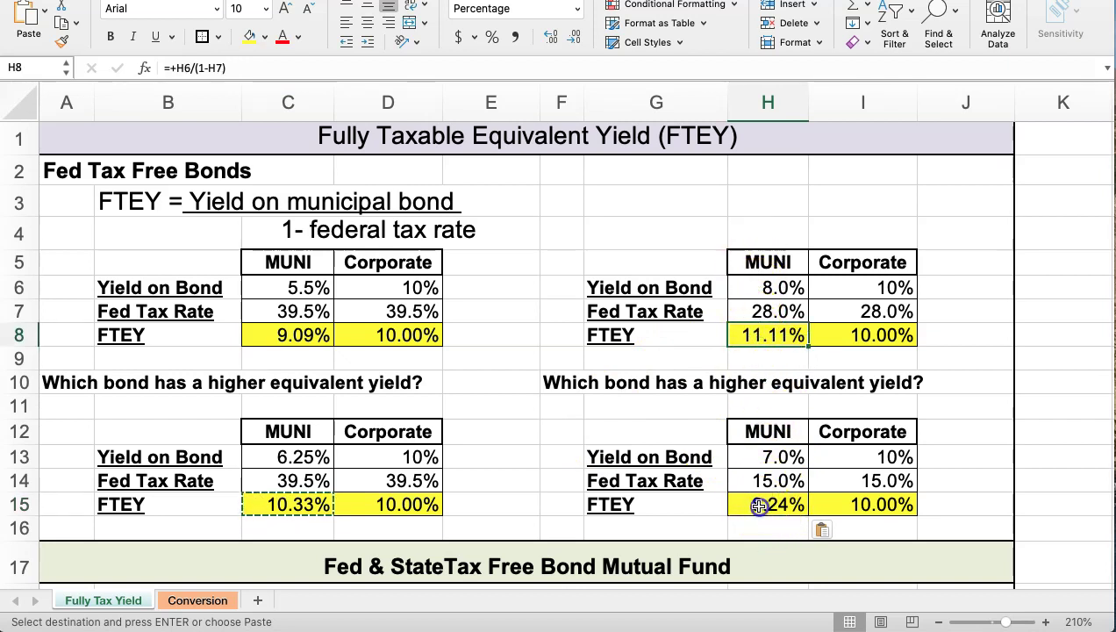
click(844, 504)
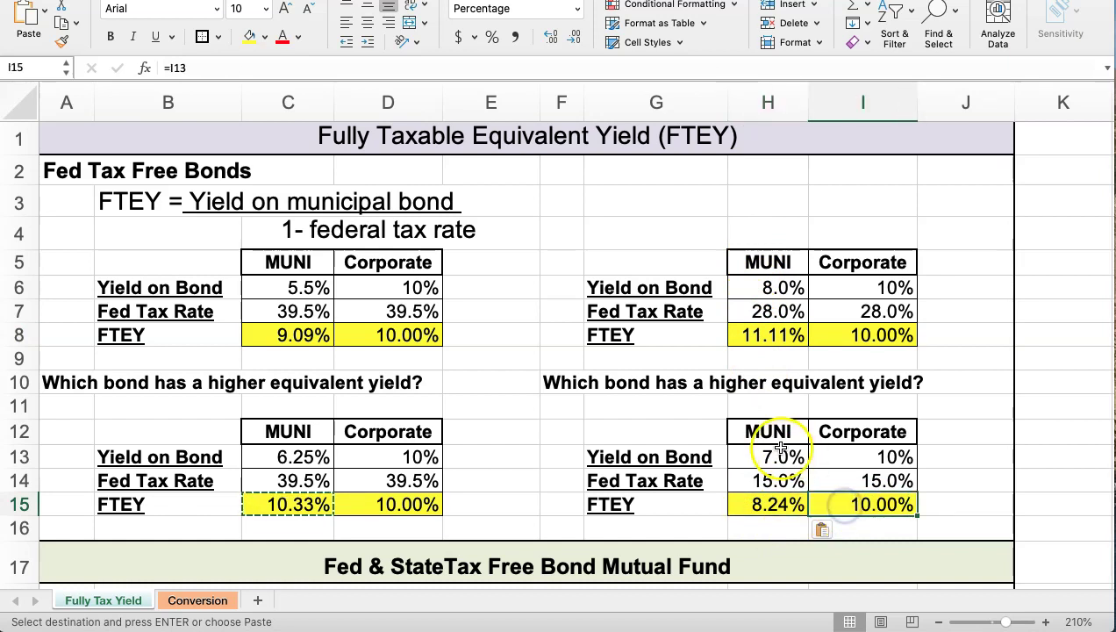
click(750, 481)
click(750, 454)
click(264, 456)
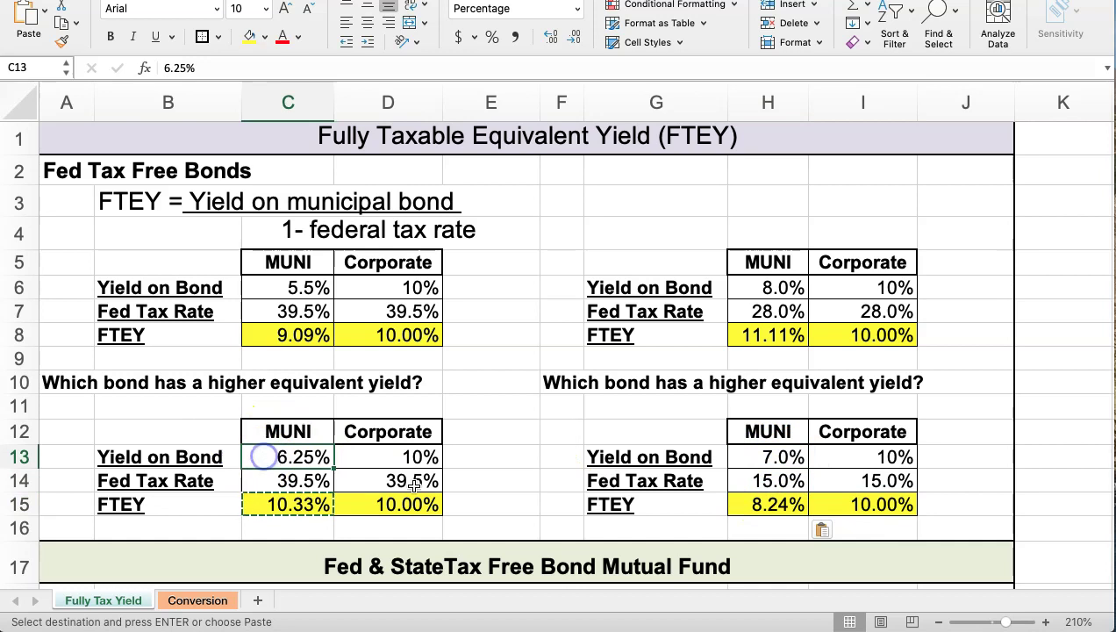
click(751, 481)
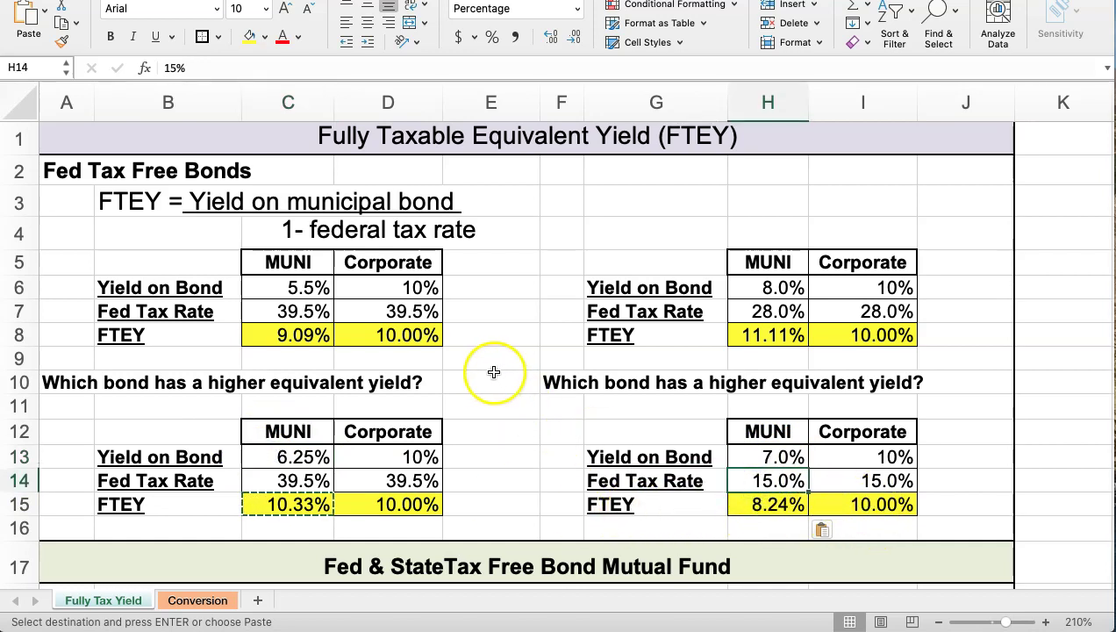
- In the Fed & State Tax Free section, set the Corporate FTEY in D24 to =D21 and show one decimal place
scroll(519, 411, down, 10)
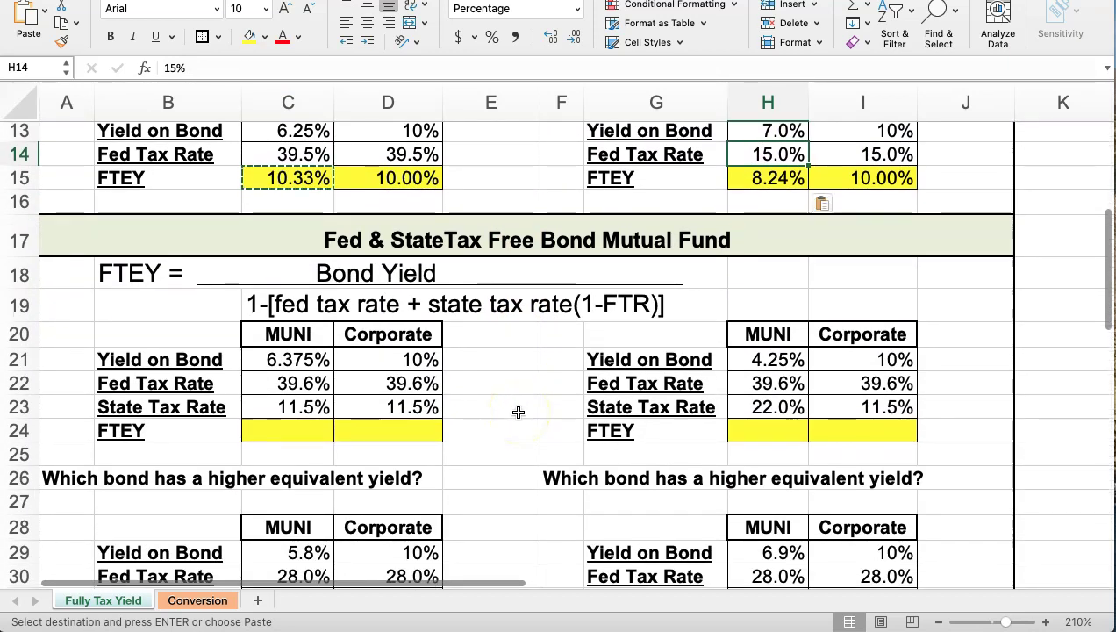
scroll(505, 392, down, 2)
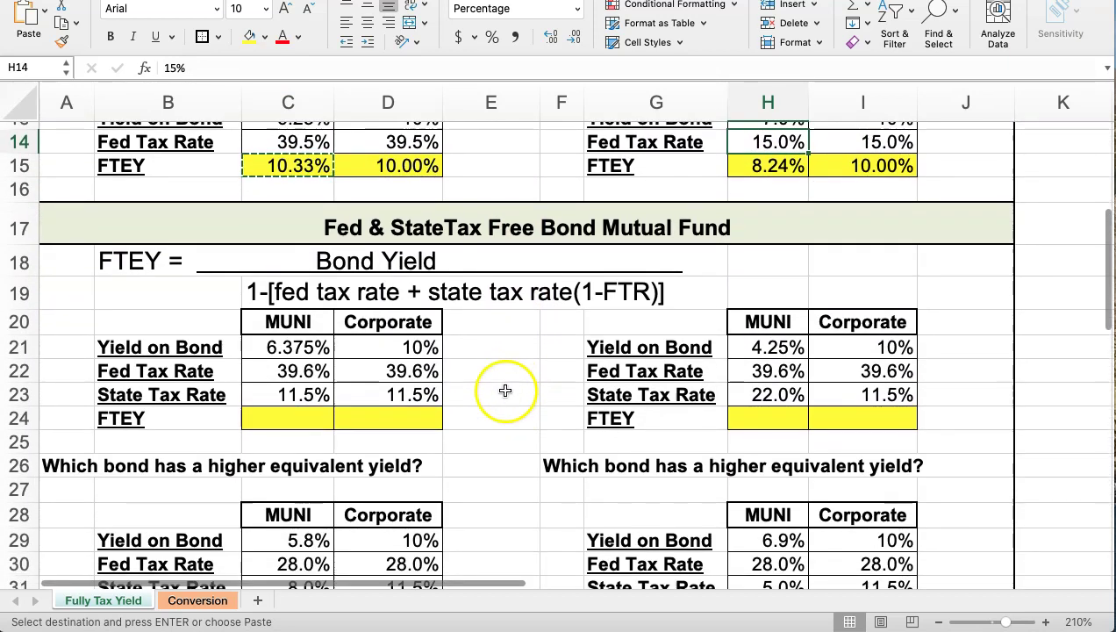
scroll(506, 392, down, 3)
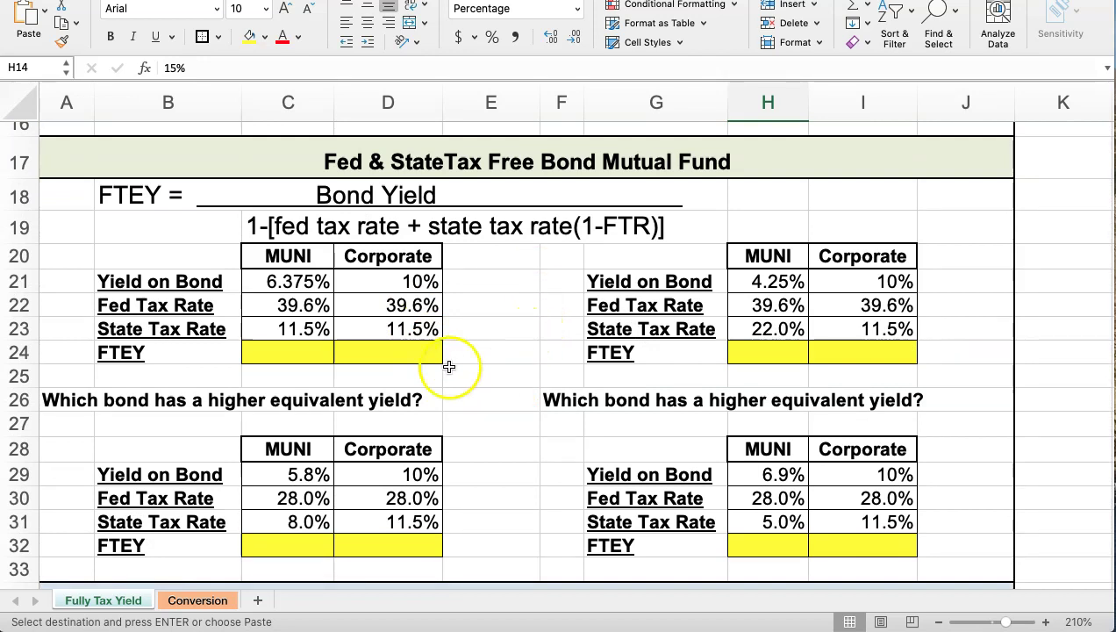
click(388, 351)
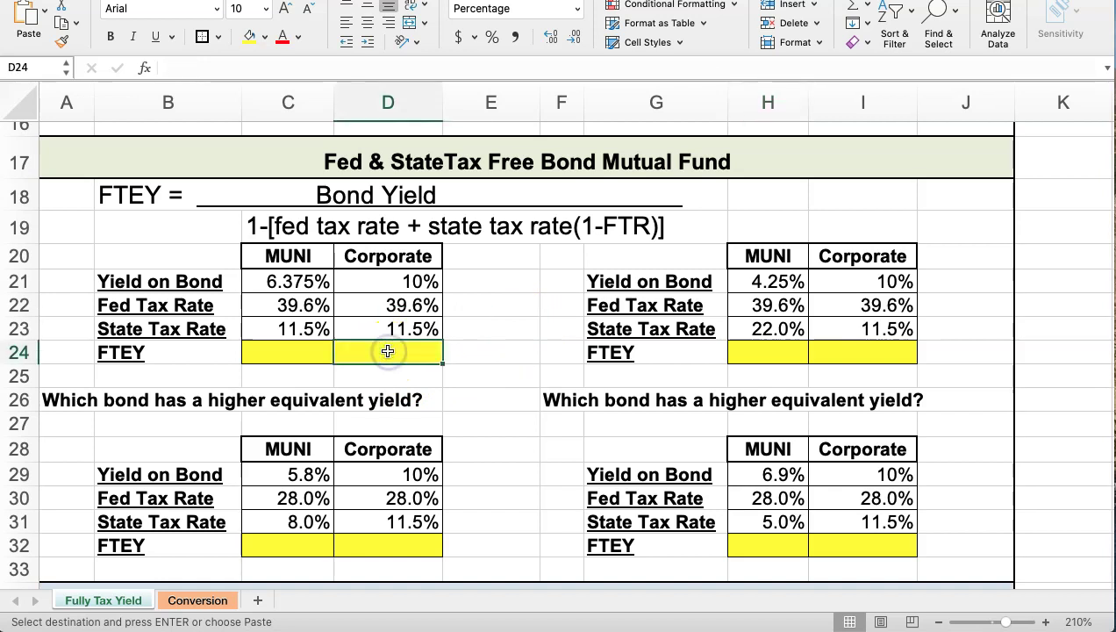
text(=)
click(386, 282)
key(Return)
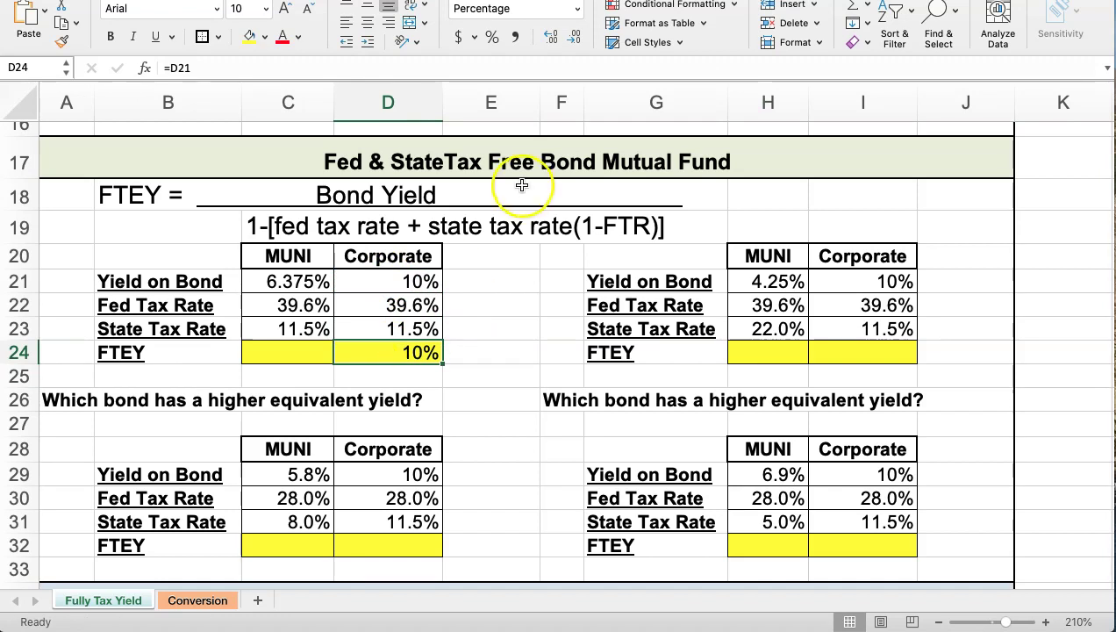
click(547, 39)
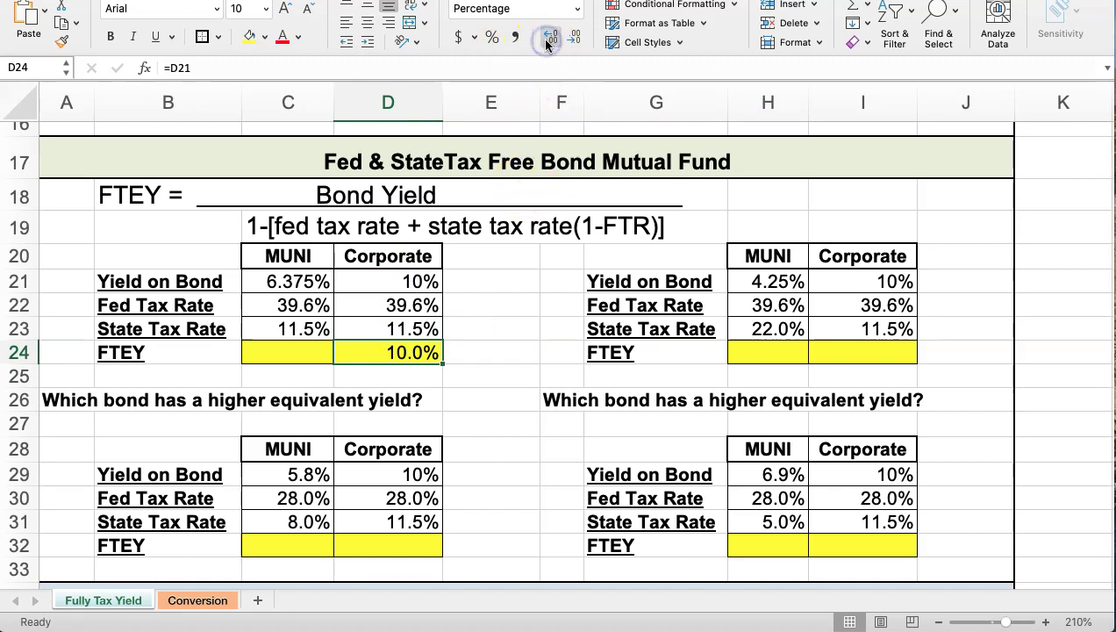
- Copy the Corporate FTEY formula from D24 into cells I24, I32 and D32
key(super+c)
click(862, 352)
key(super+v)
click(857, 542)
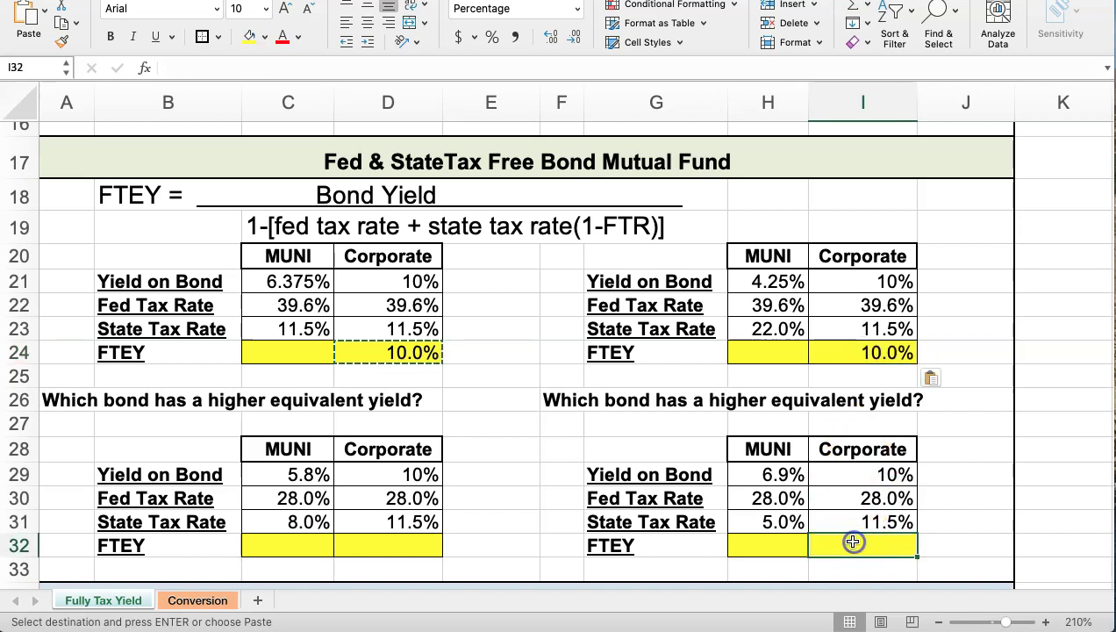
key(super+v)
click(401, 541)
key(super+v)
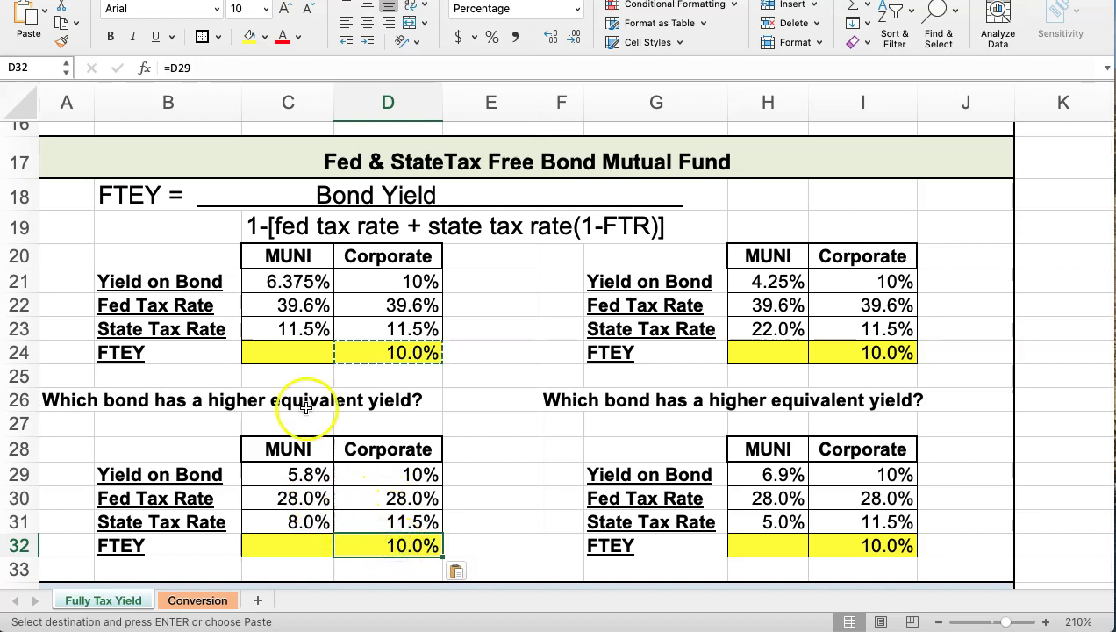
click(294, 351)
key(Escape)
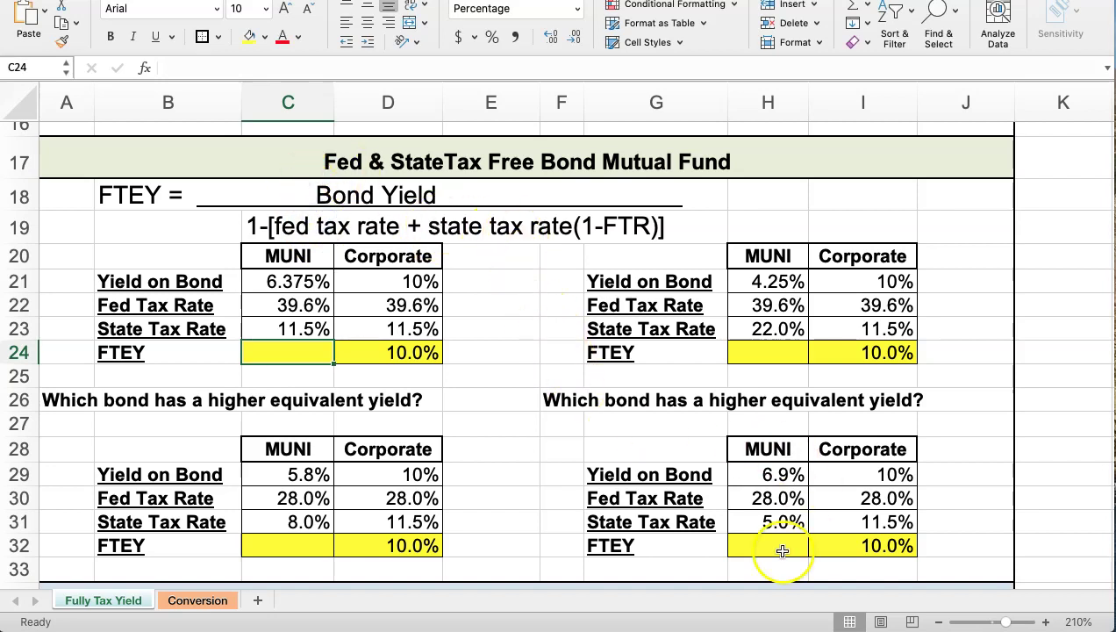
- Examine reference Equation 10.2 for the taxable equivalent yield with both federal and state taxes, and return to the Fed & State section
scroll(458, 600, right, 3)
scroll(458, 599, right, 8)
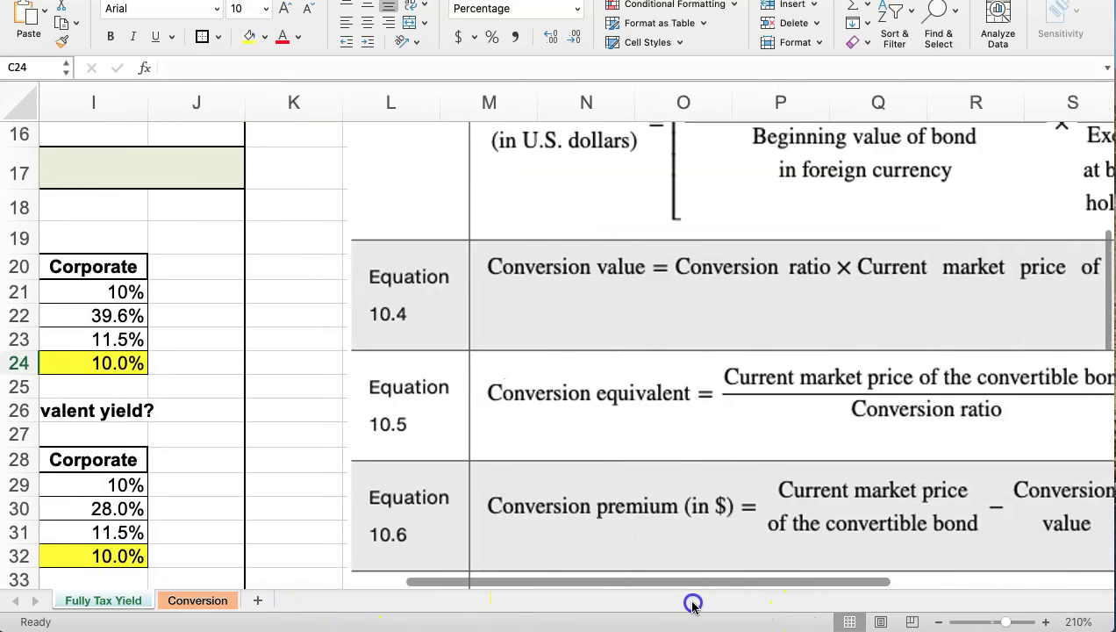
scroll(687, 507, up, 3)
scroll(687, 507, up, 3)
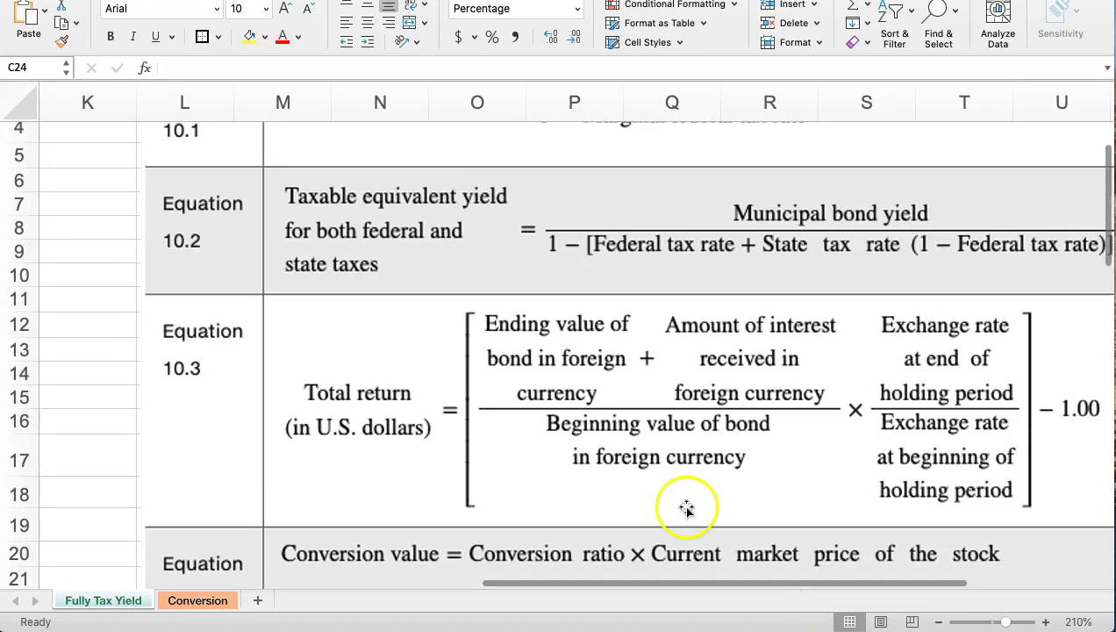
scroll(688, 507, up, 3)
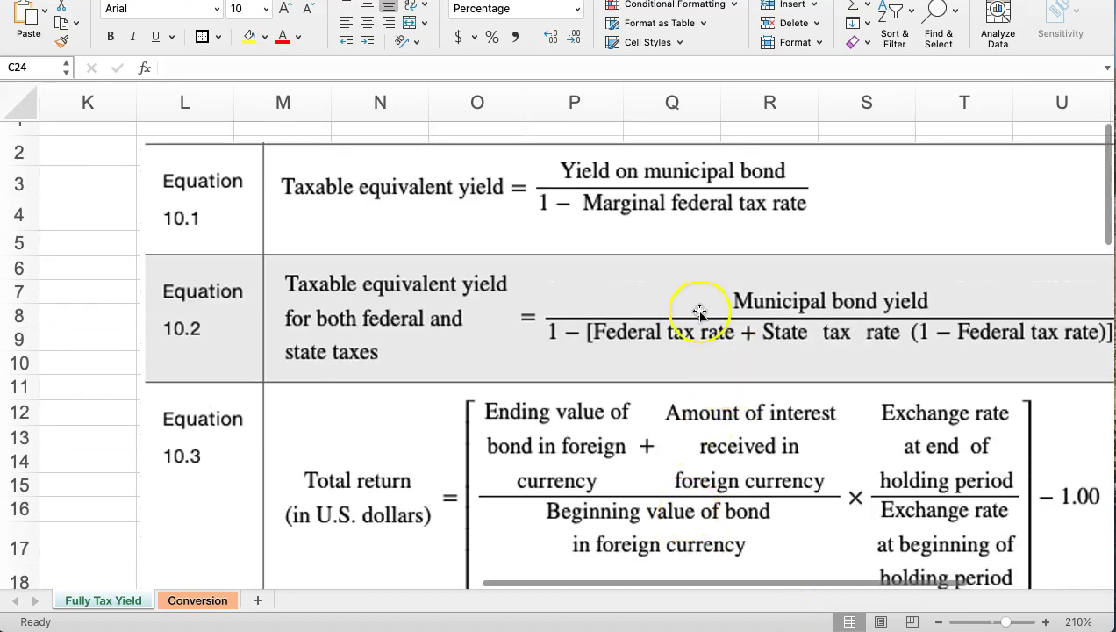
drag(713, 583, 229, 450)
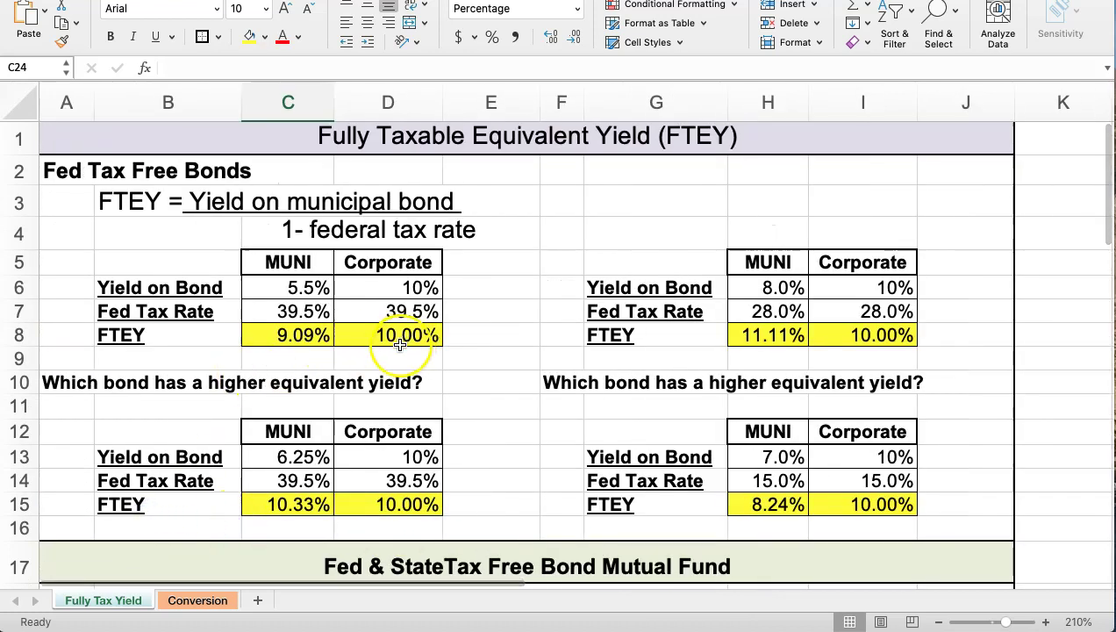
click(232, 457)
scroll(237, 430, down, 5)
scroll(257, 426, down, 3)
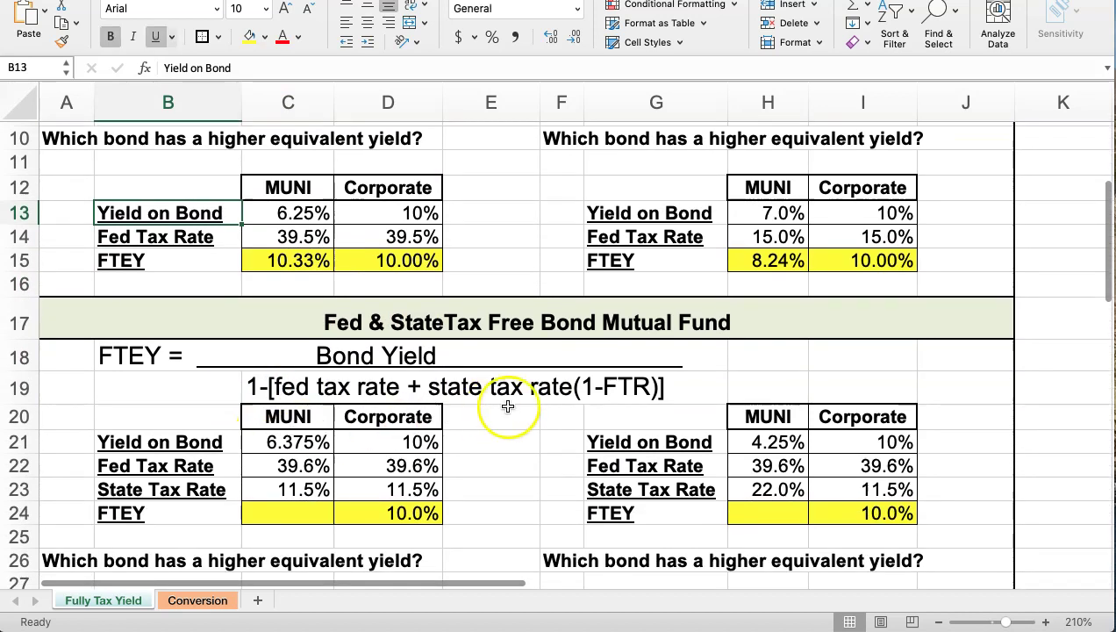
- Insert a multiplication sign before (1-FTR) in the formula text in C19, making it 1-[fed tax rate + state tax rate*(1-FTR)]
click(569, 388)
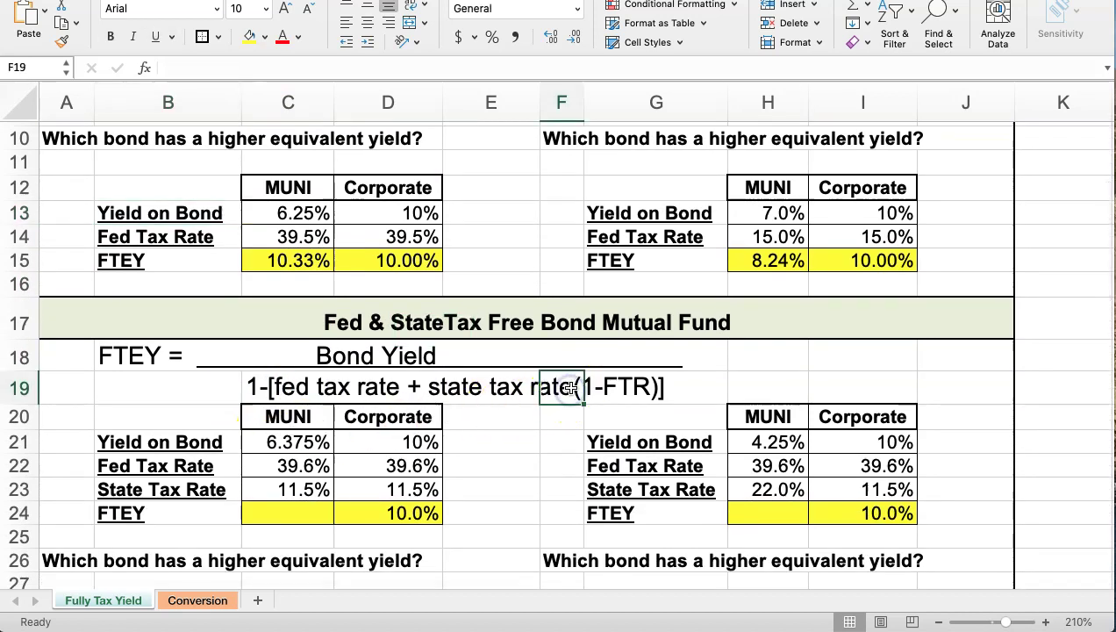
click(253, 386)
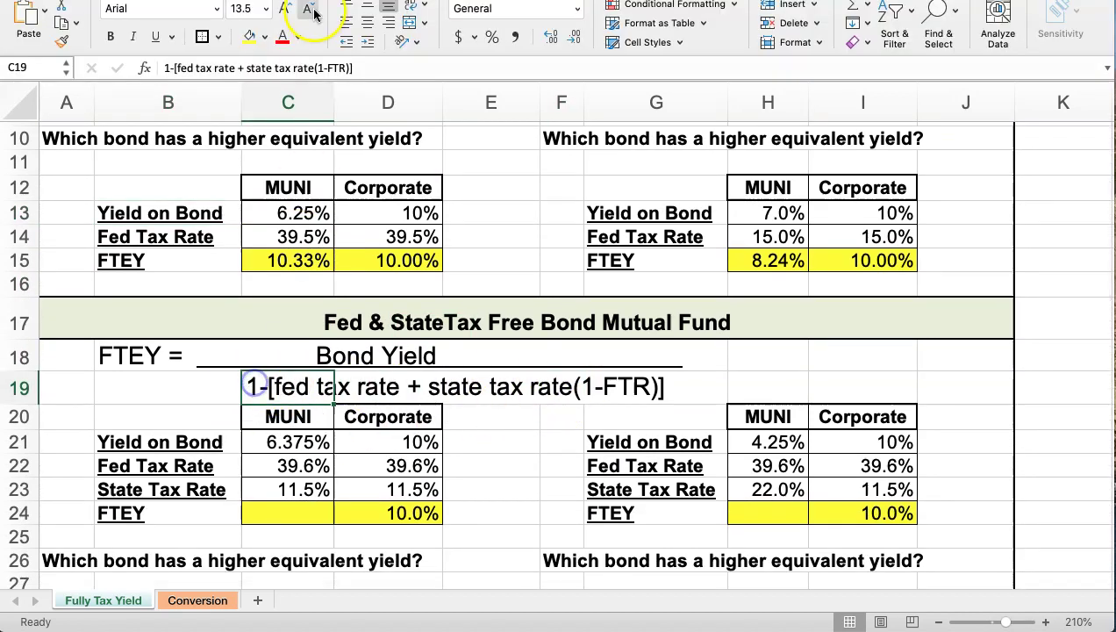
click(315, 67)
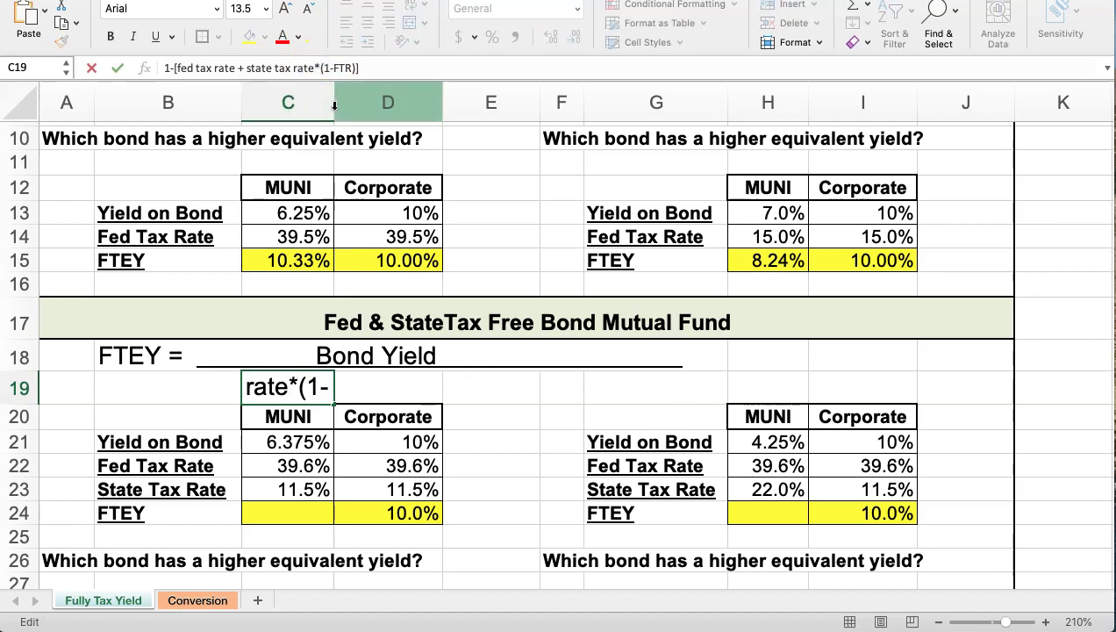
text(*)
key(Return)
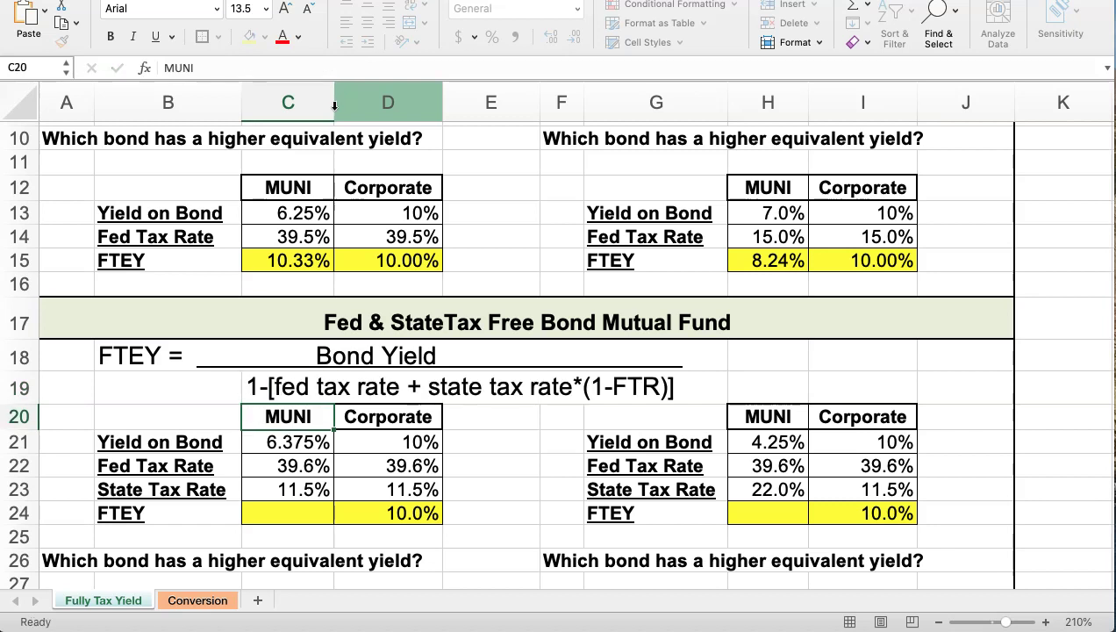
- Enter the MUNI FTEY formula =C21/(1-(C22+C23*(1-C22))) in cell C24
click(290, 507)
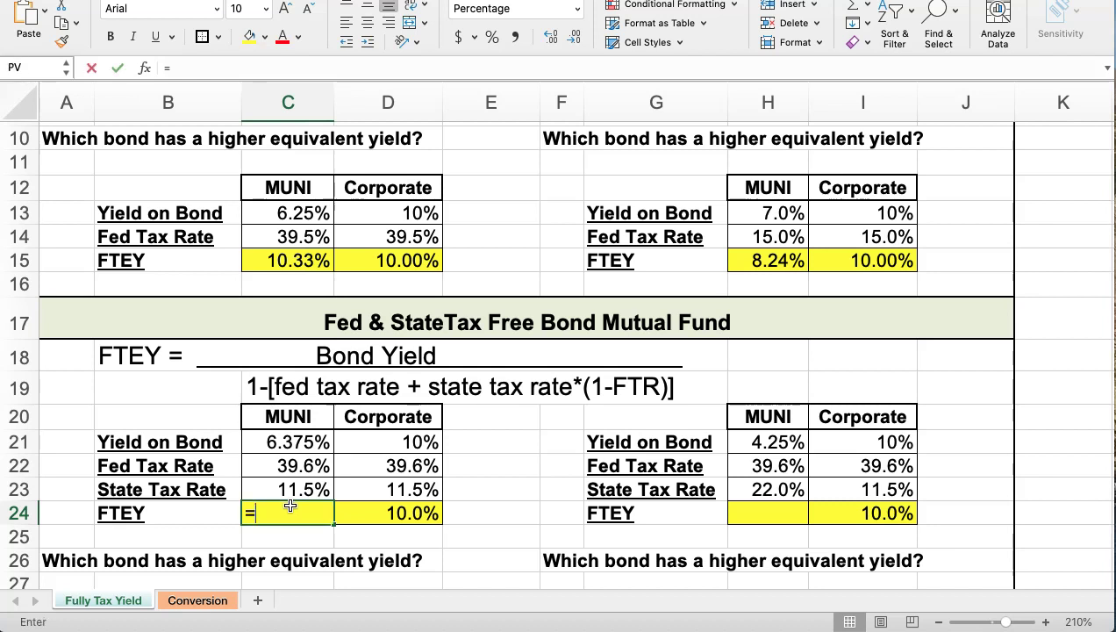
text(=)
click(273, 444)
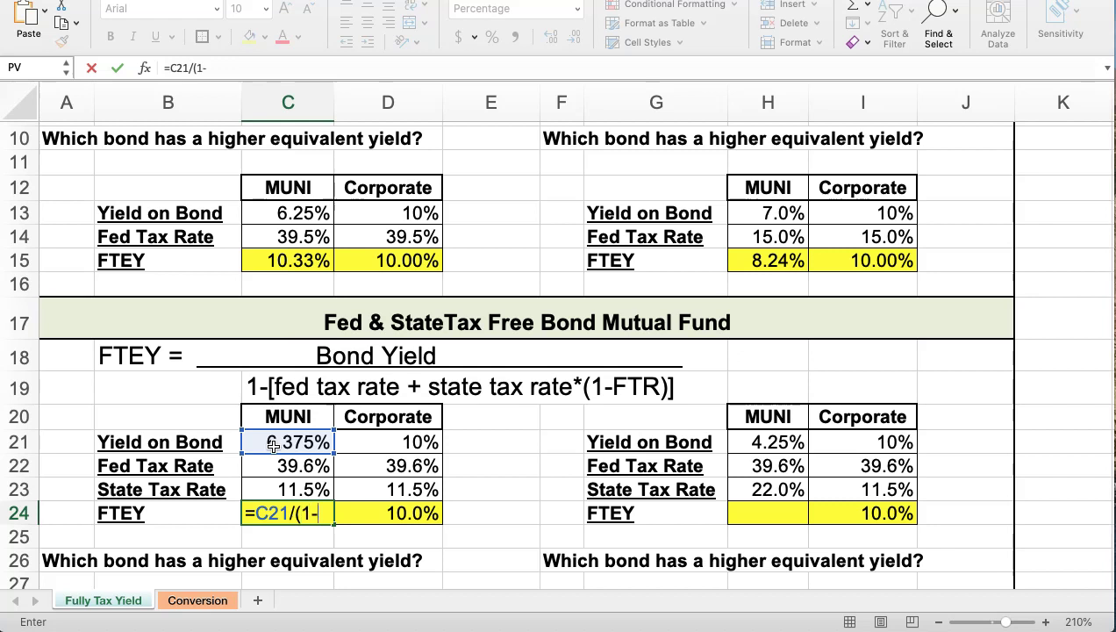
text(()
click(271, 466)
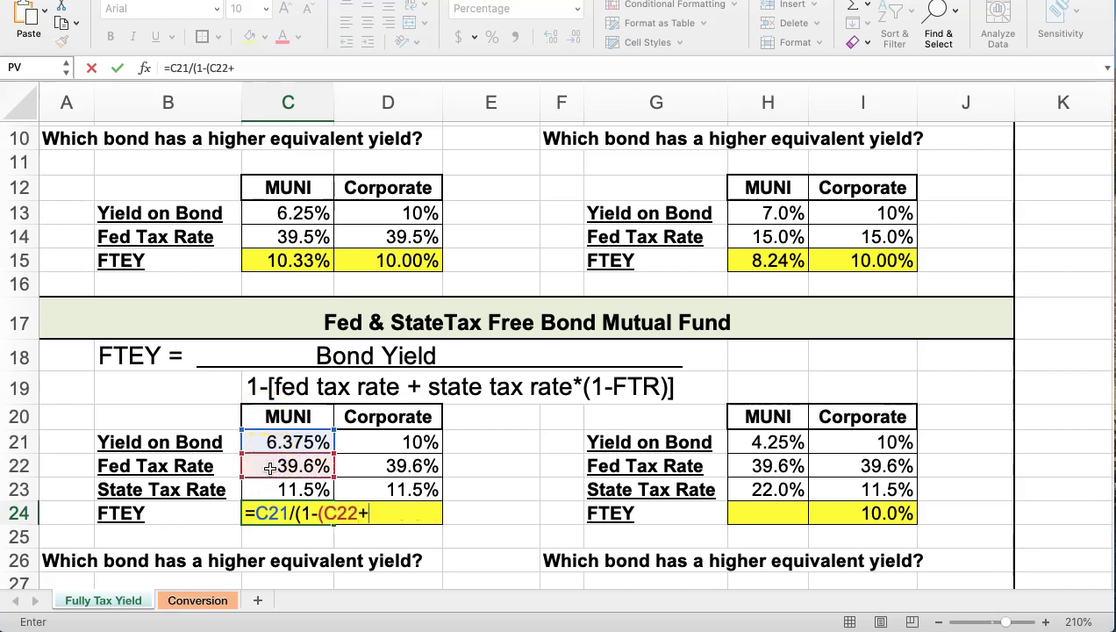
click(272, 487)
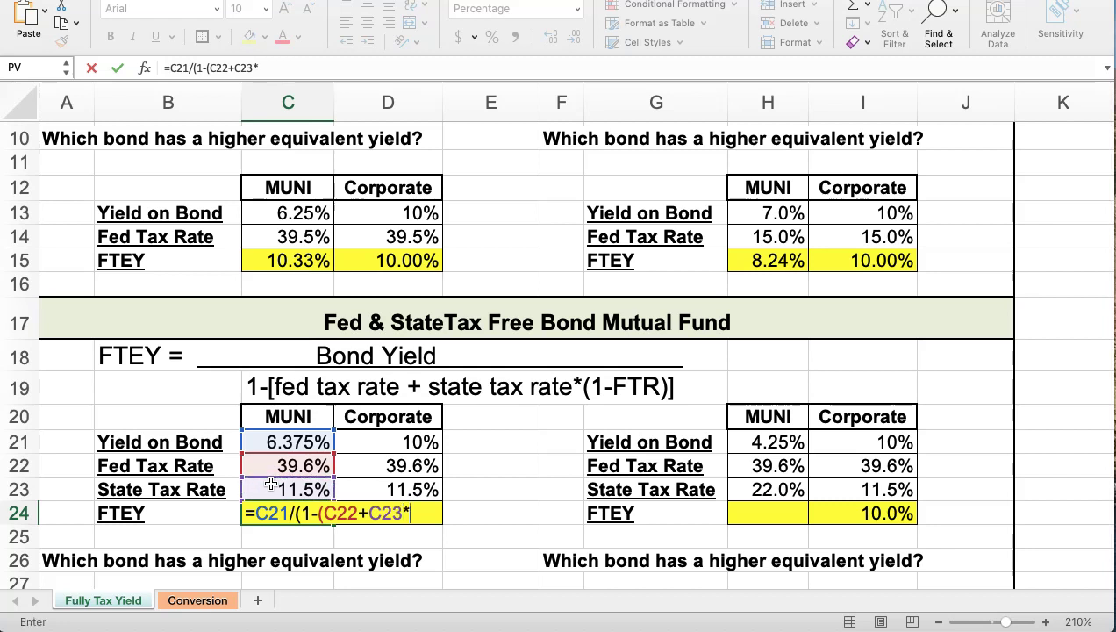
text(1-)
click(272, 466)
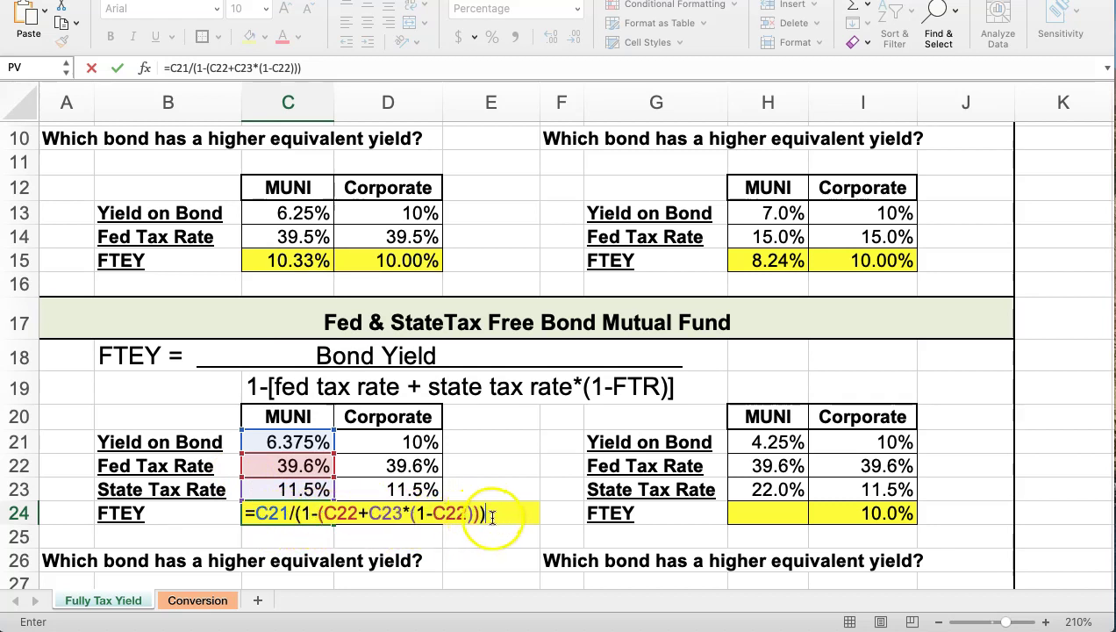
key(Return)
- Copy the MUNI FTEY formula from C24 into cell H24
click(305, 513)
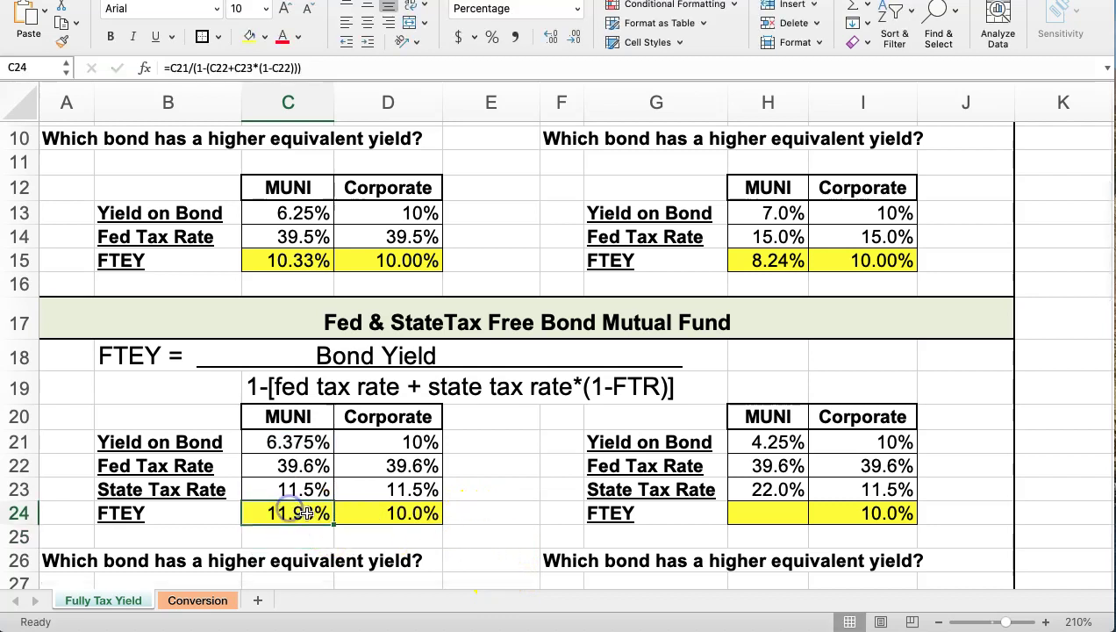
key(super+c)
key(Right)
key(Right)
key(Right)
key(Right)
key(Right)
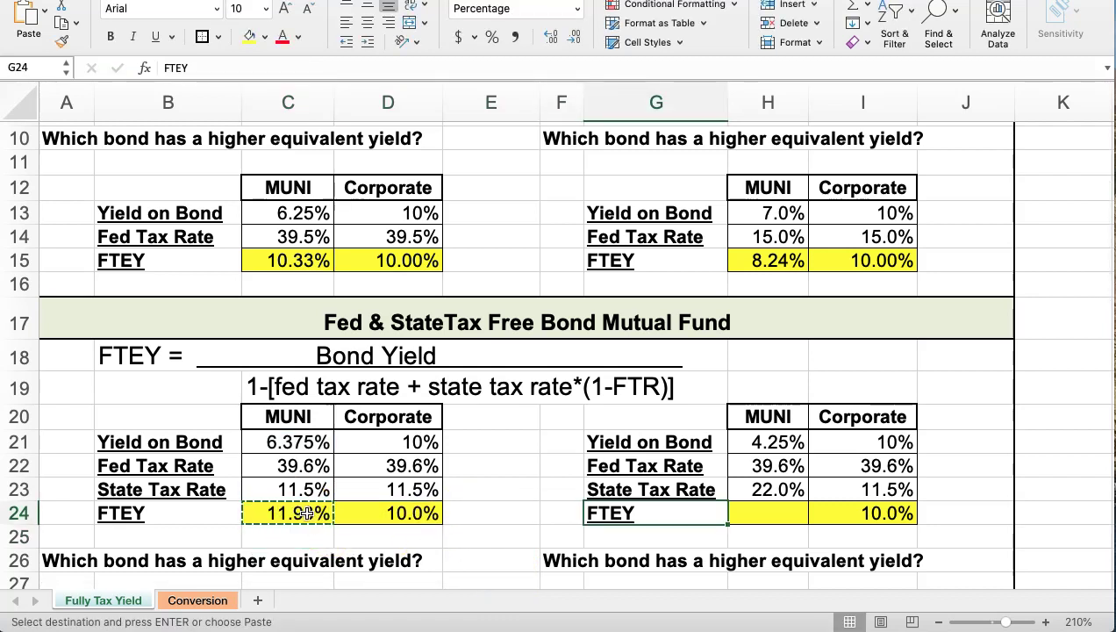
key(super+v)
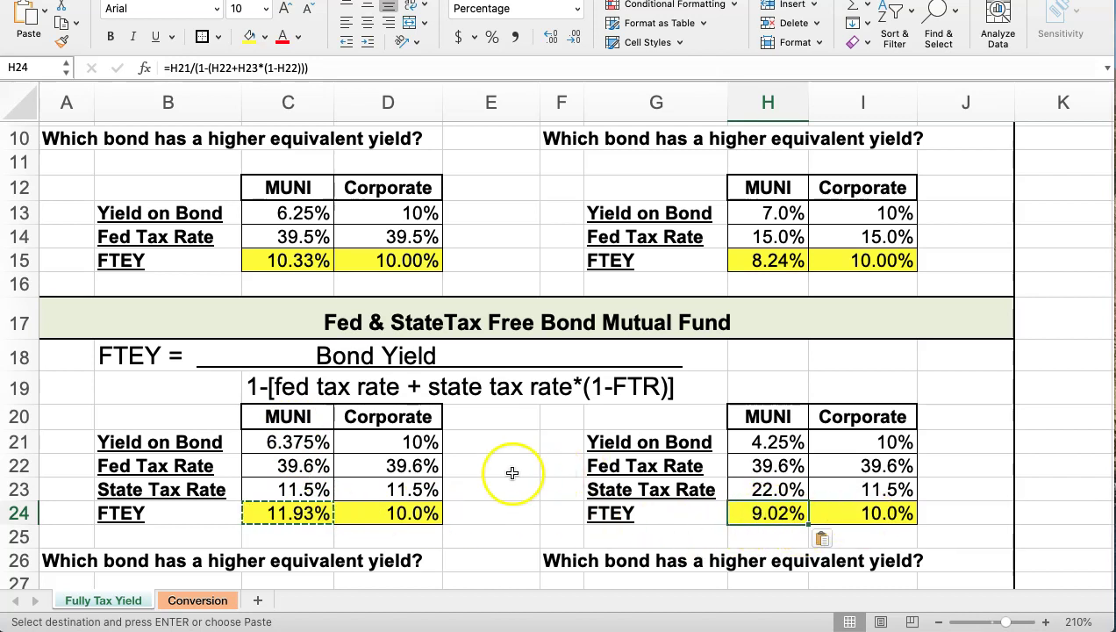
- Paste the copied MUNI FTEY formula into cells C32 and H32
scroll(510, 458, down, 3)
scroll(510, 458, down, 7)
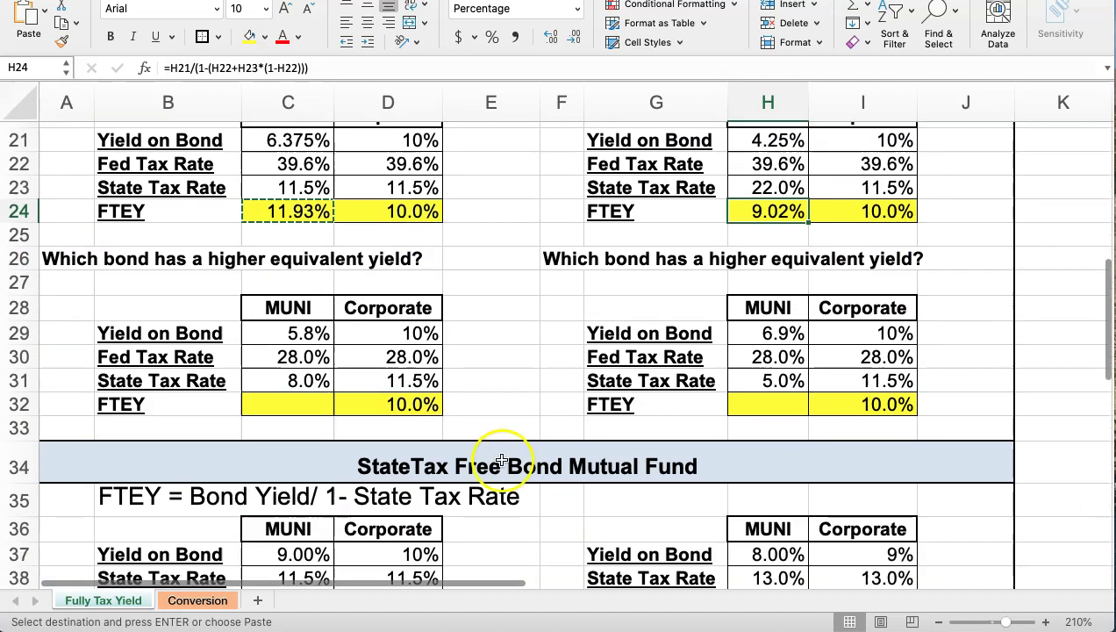
click(306, 403)
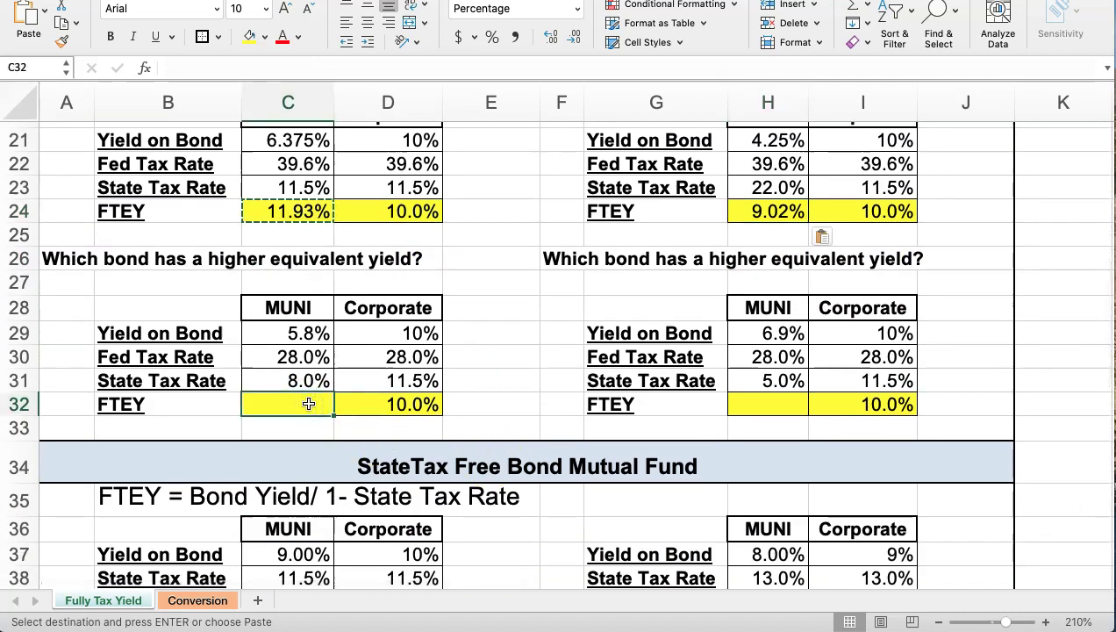
key(super+v)
key(Right)
key(Right)
key(Right)
key(Right)
key(Right)
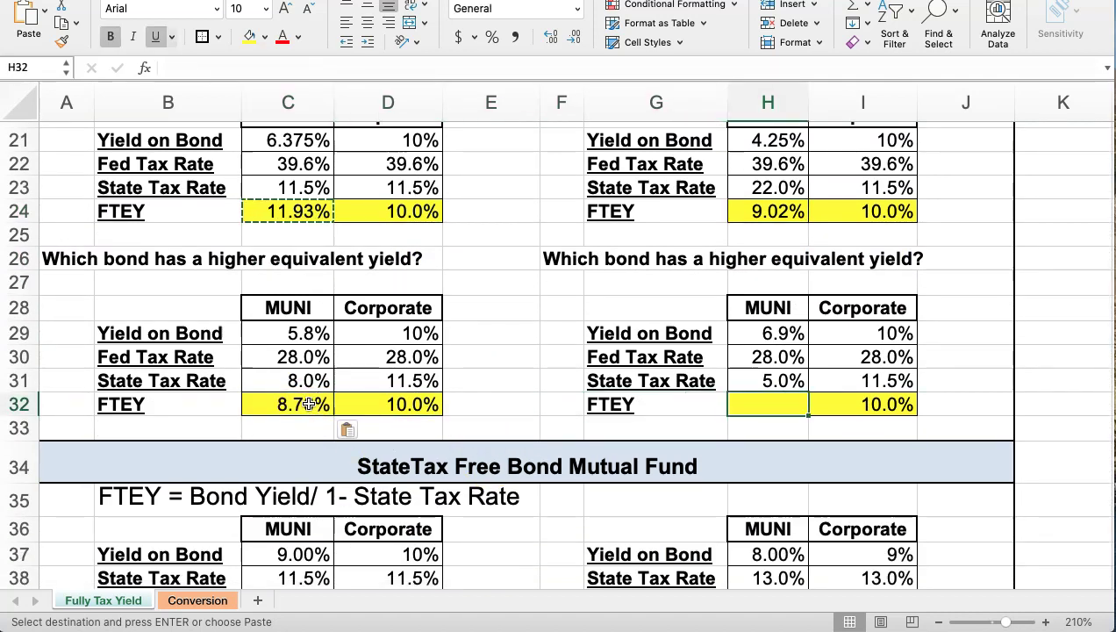
key(super+v)
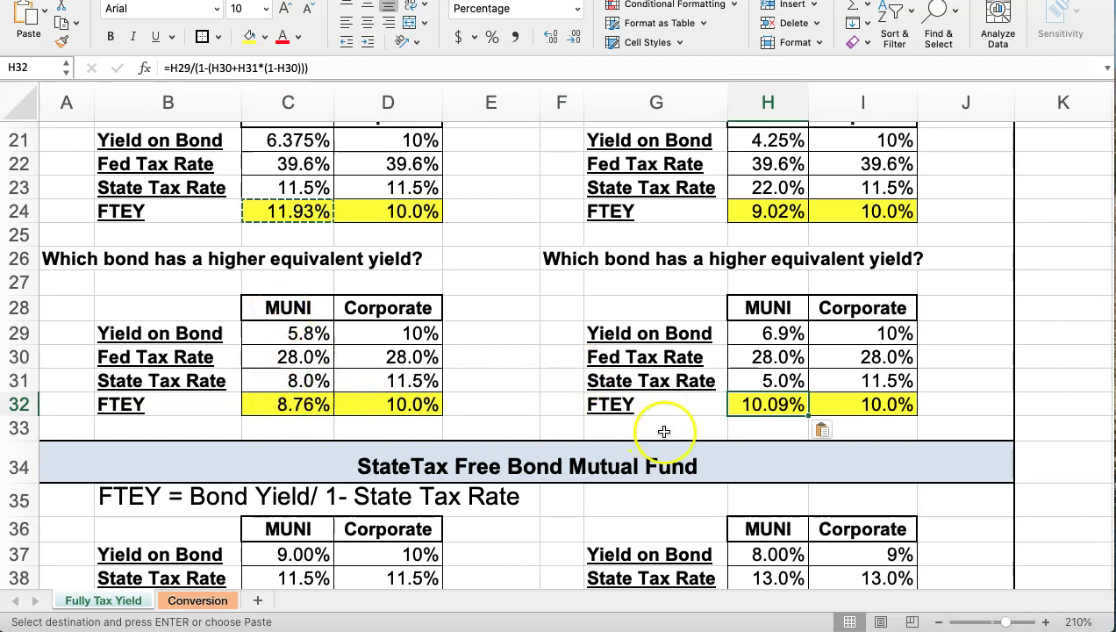
click(554, 295)
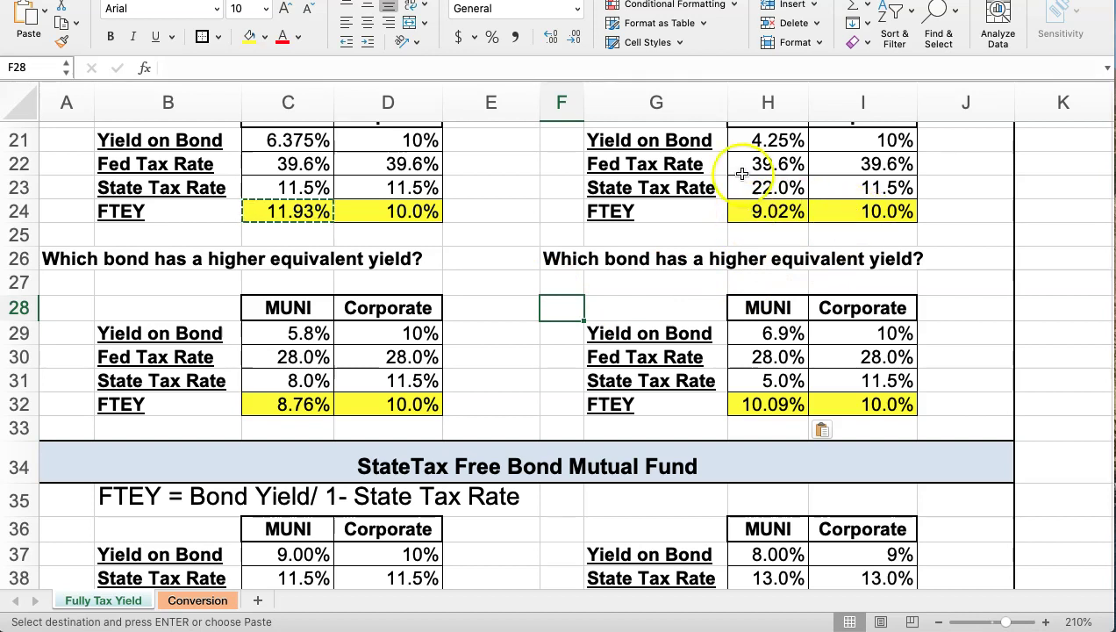
- Enter the state-tax-free MUNI FTEY formula =+C37/(1-C38) in cell C39
scroll(748, 176, up, 1)
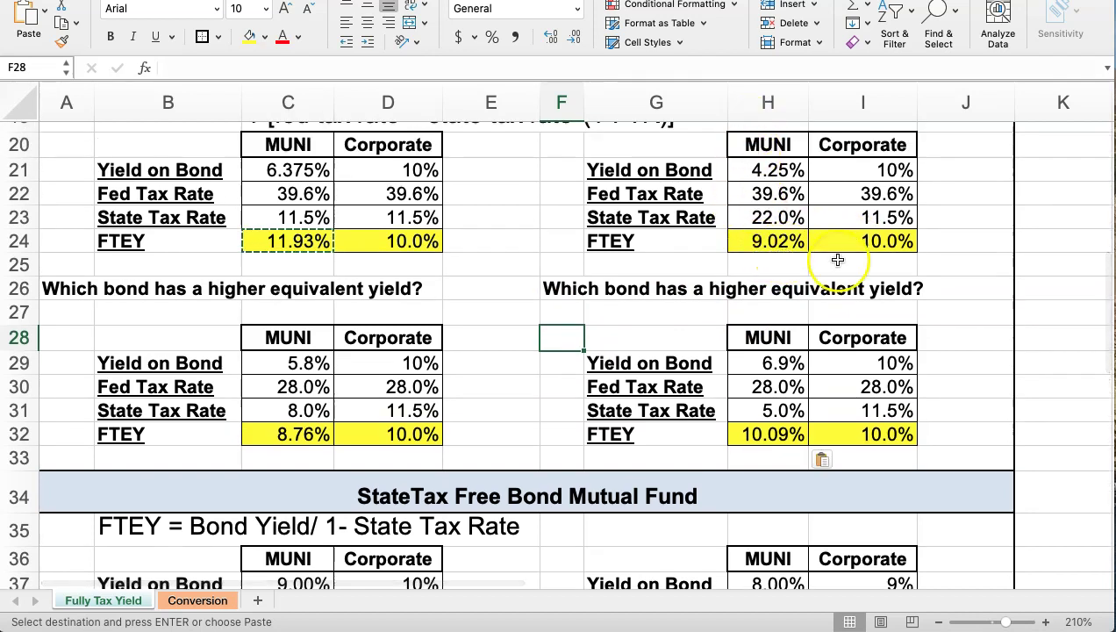
scroll(507, 283, down, 9)
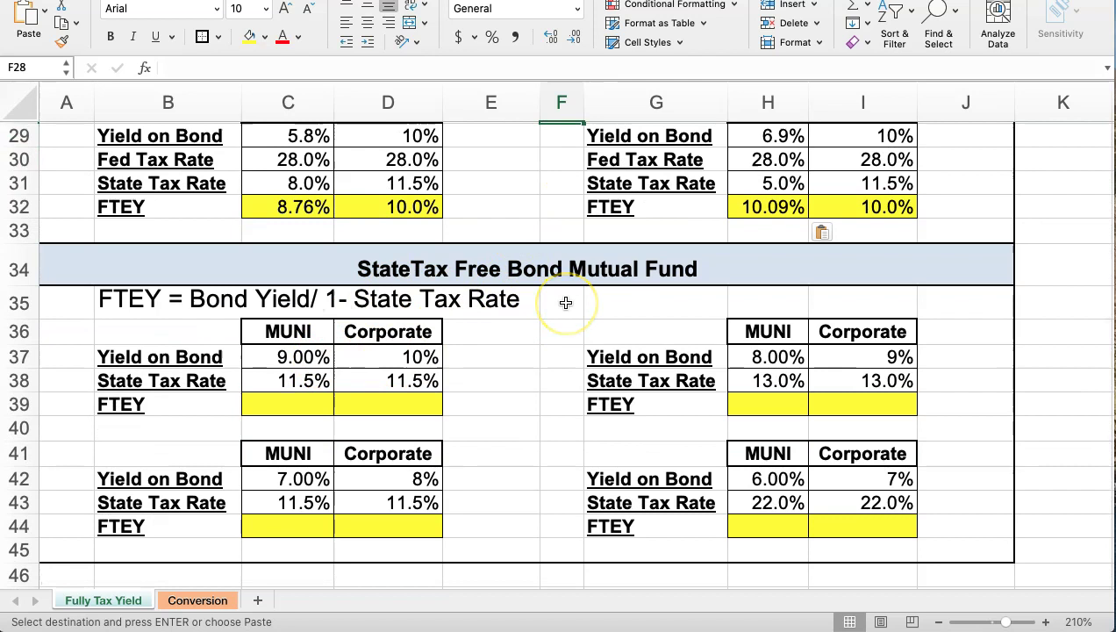
click(295, 400)
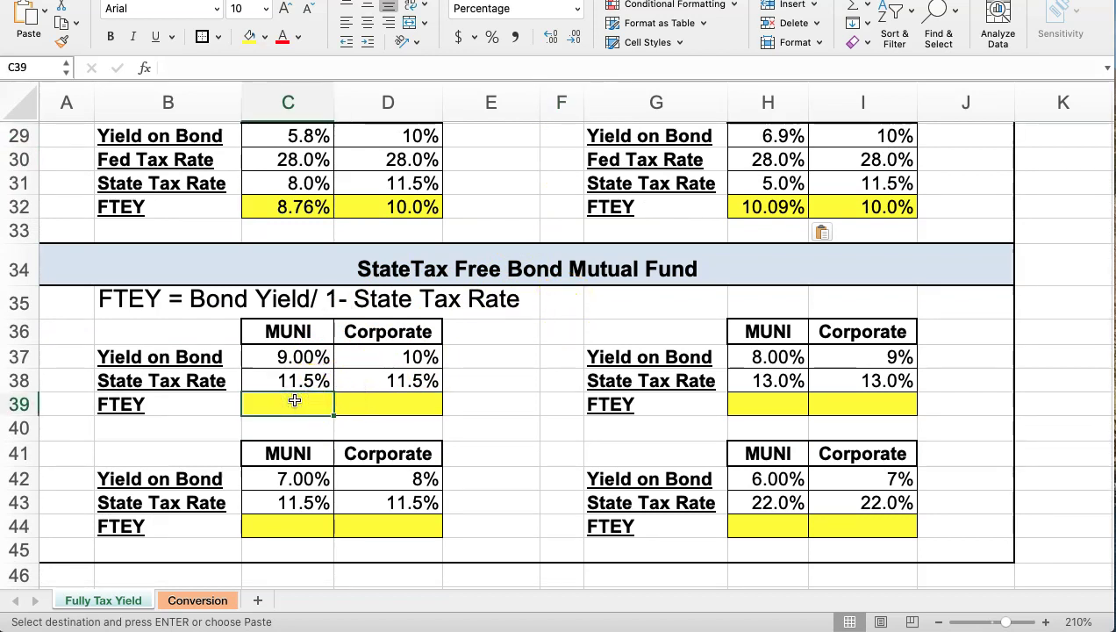
text(+)
click(289, 356)
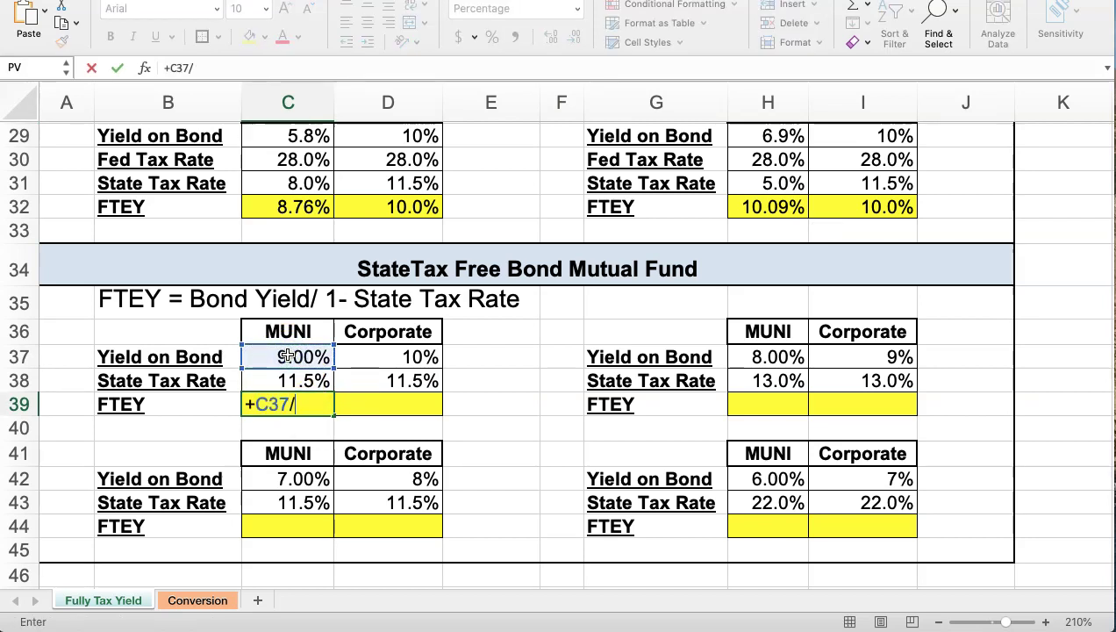
text(/(1-)
click(283, 380)
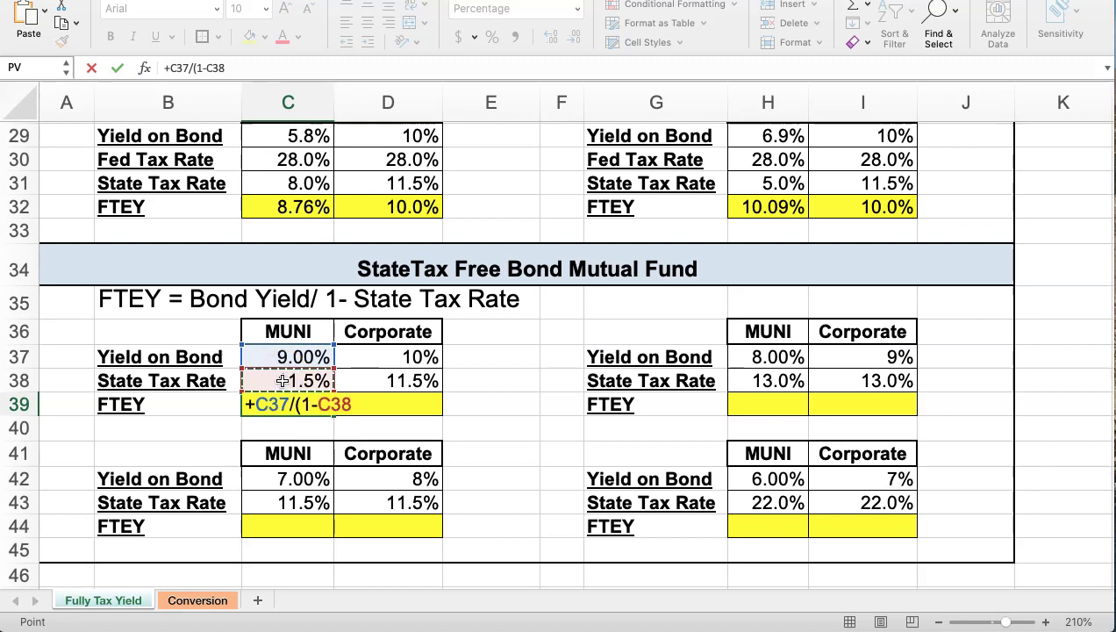
key(Return)
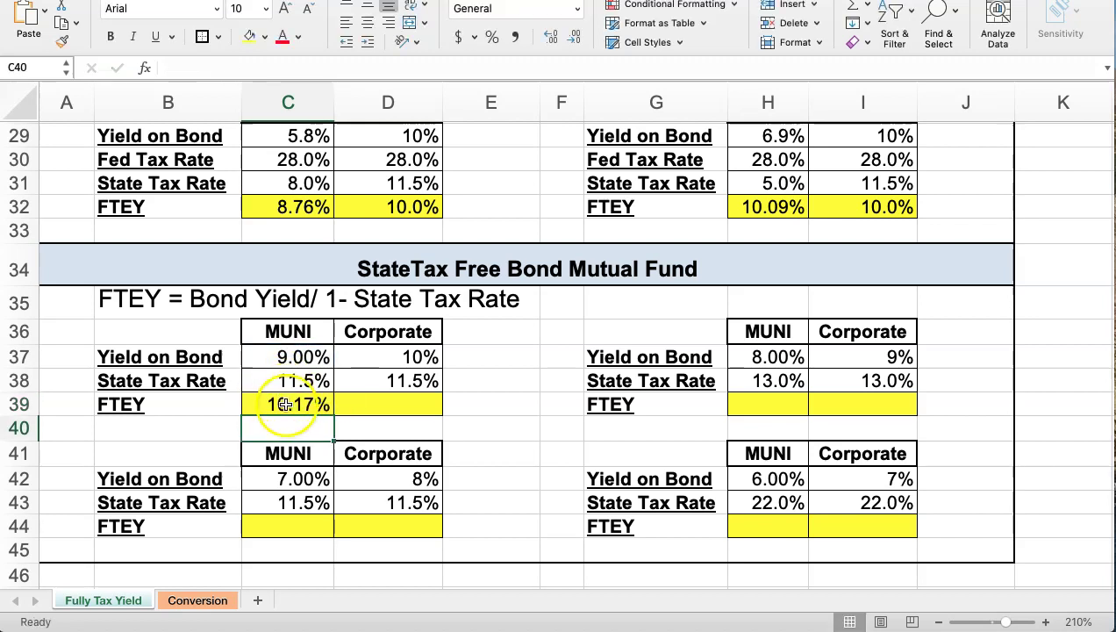
- Set the Corporate FTEY in D39 equal to the corporate bond yield in D37
click(282, 406)
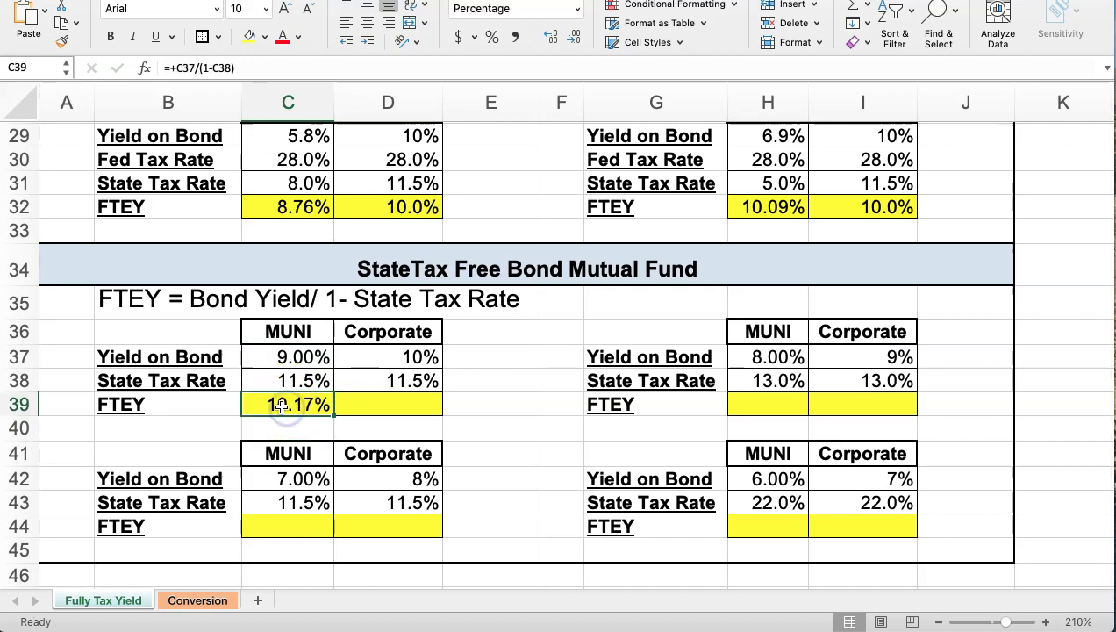
key(Right)
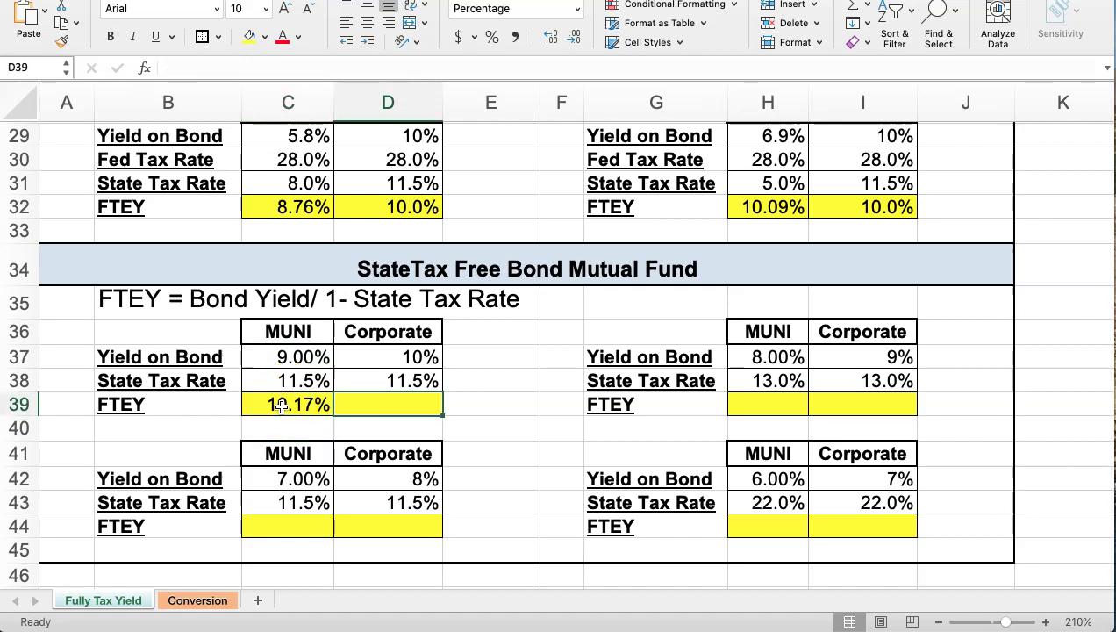
text(=)
click(359, 352)
key(Return)
- Copy the MUNI and Corporate FTEY formulas from C39:D39 into H39:I39
drag(294, 405, 377, 405)
key(super+c)
key(Right)
key(Right)
key(Right)
key(Right)
key(Right)
key(super+v)
- Paste the copied MUNI and Corporate FTEY formulas into H44:I44 and C44:D44
key(Down)
key(Down)
key(Down)
key(Down)
key(Down)
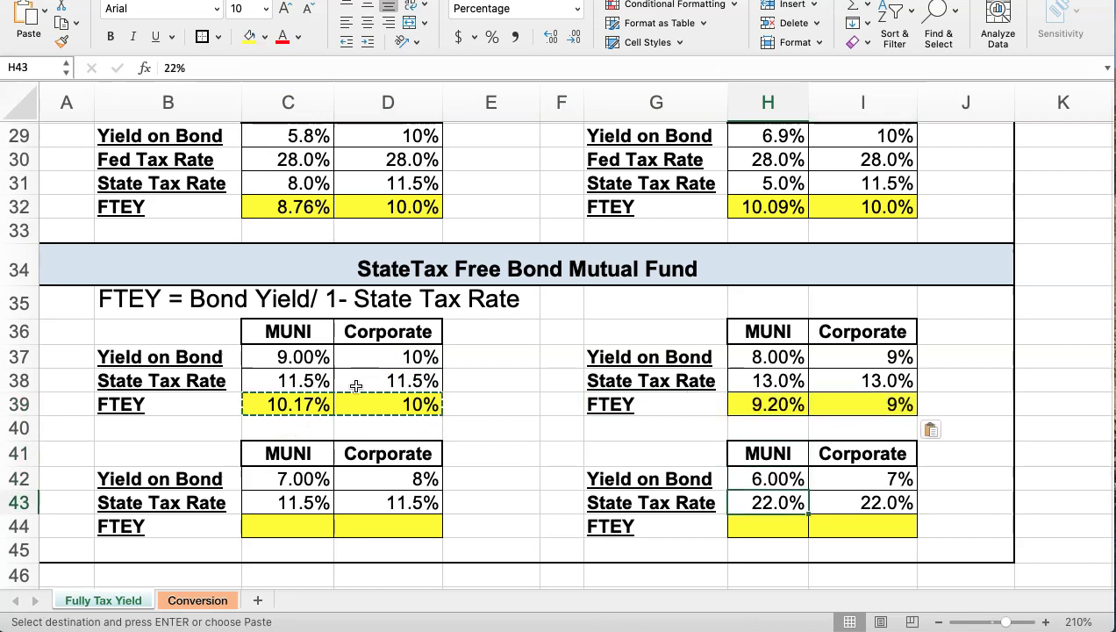
key(super+v)
key(Left)
key(Left)
key(Left)
key(Left)
key(Left)
key(Left)
key(Right)
key(super+v)
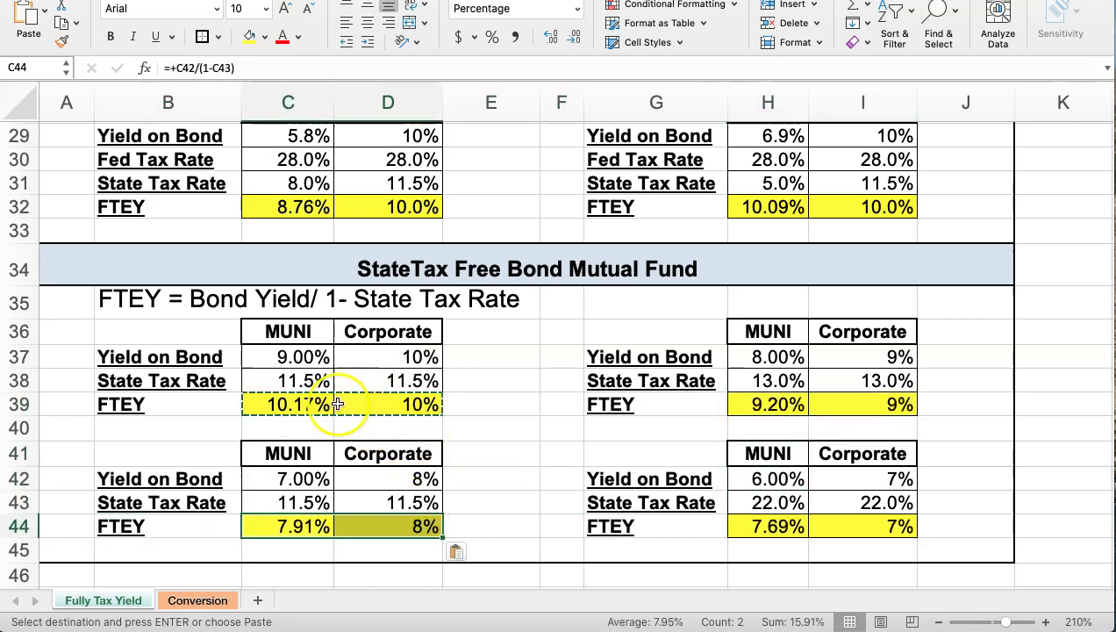
- Format the range C39:I44 in the state-tax-free section to show percentages with two decimal places
drag(265, 399, 867, 528)
click(548, 39)
click(572, 39)
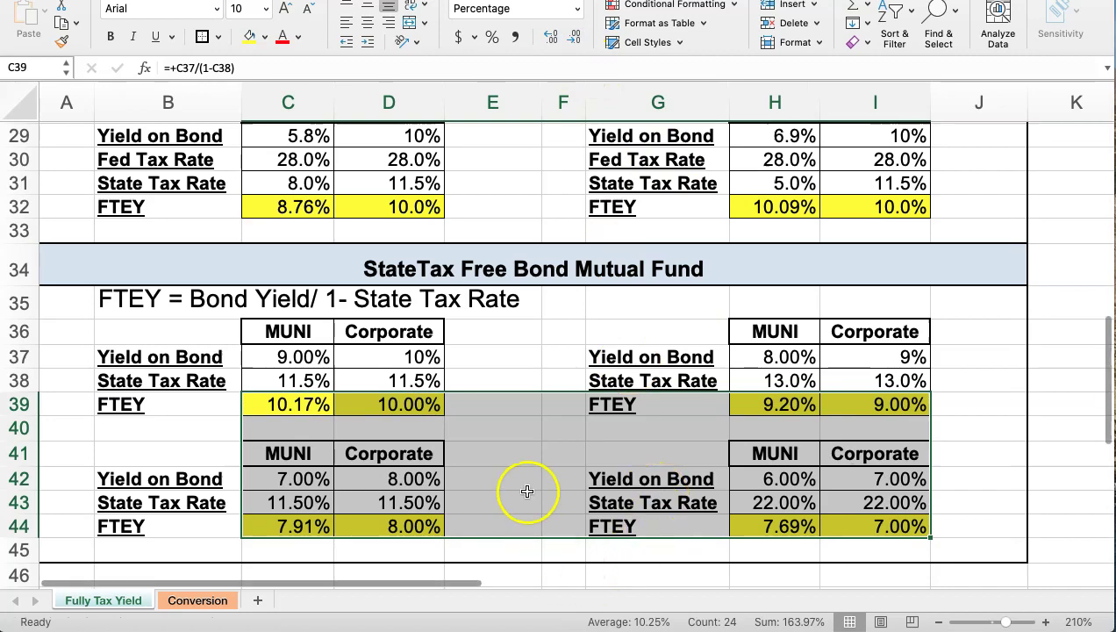
click(525, 475)
scroll(525, 475, down, 1)
scroll(531, 467, up, 5)
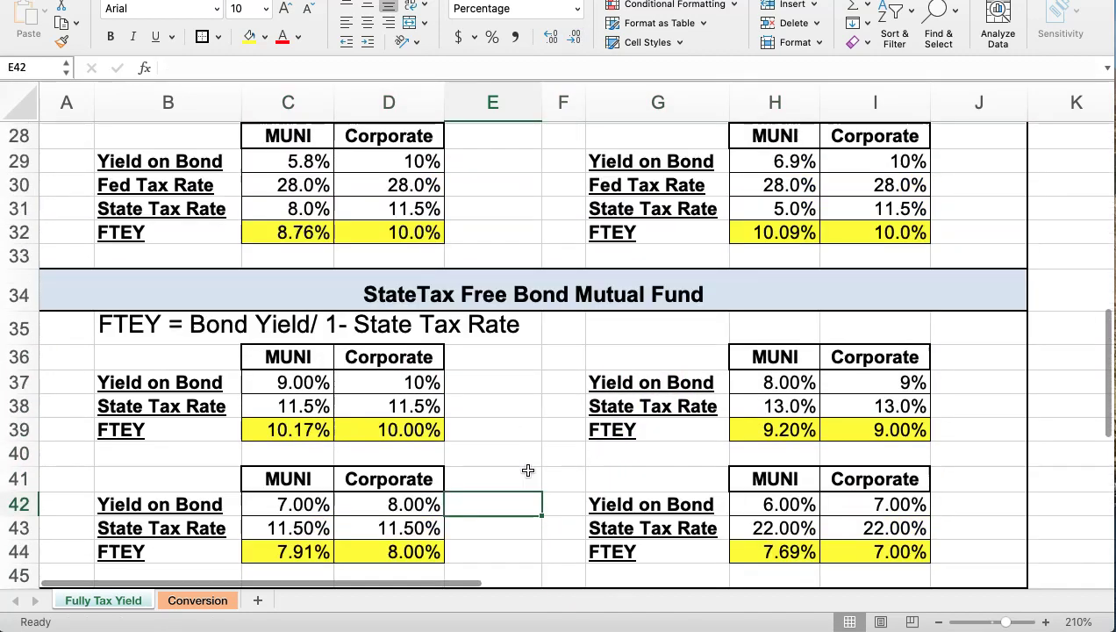
scroll(533, 466, up, 5)
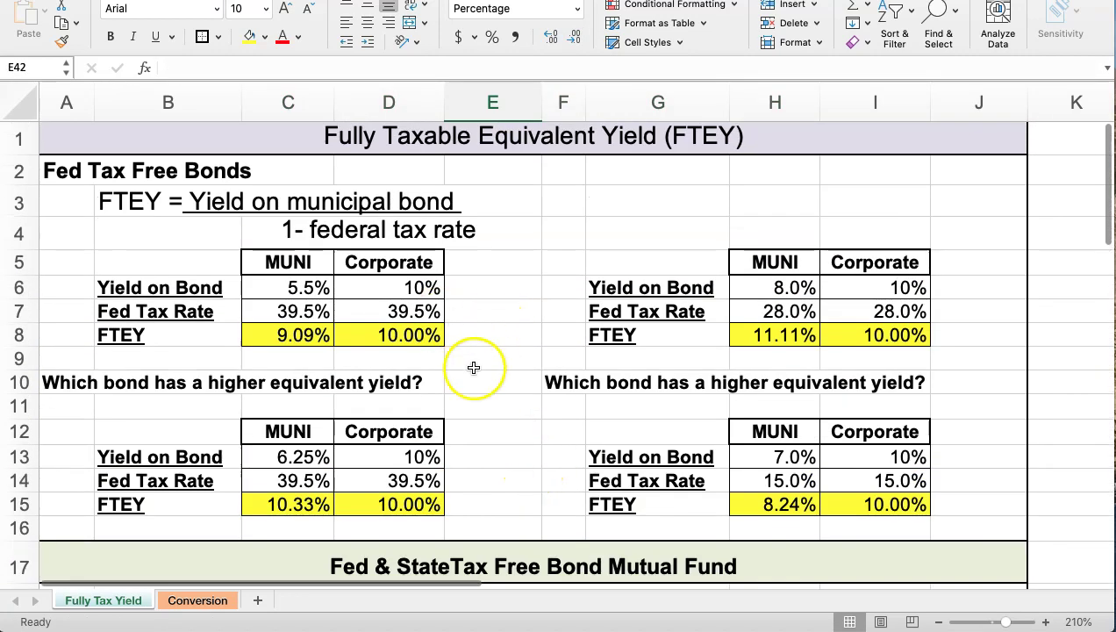
- On the Conversion sheet, enter the total return formula =((B5+C5)/D5)*(E5/F5)-1 in cell G5
click(198, 601)
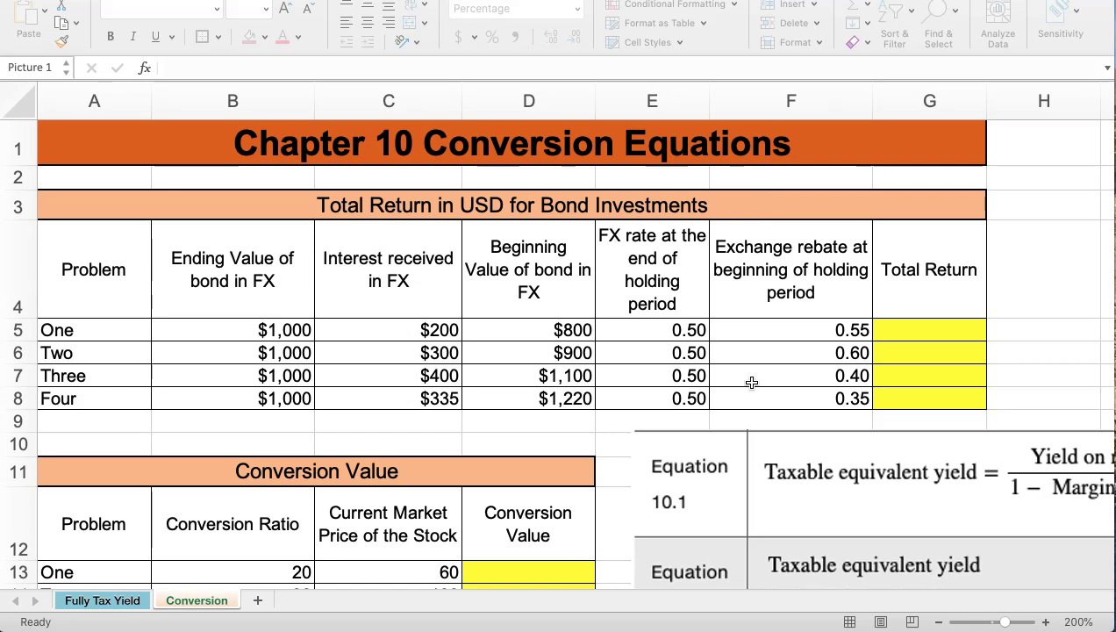
click(866, 328)
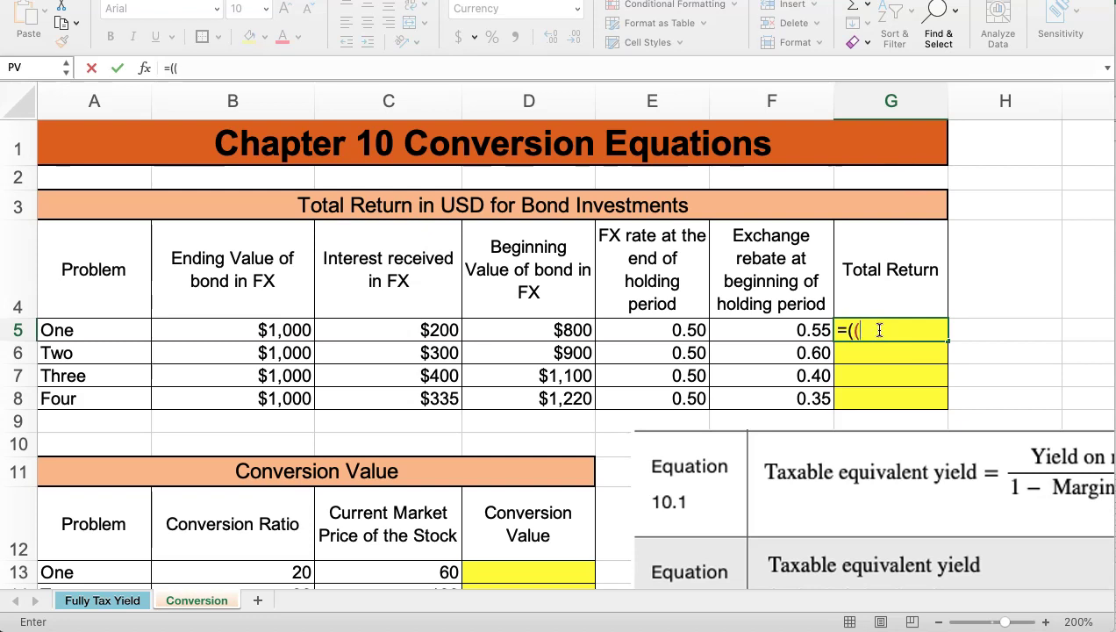
click(264, 330)
text(+)
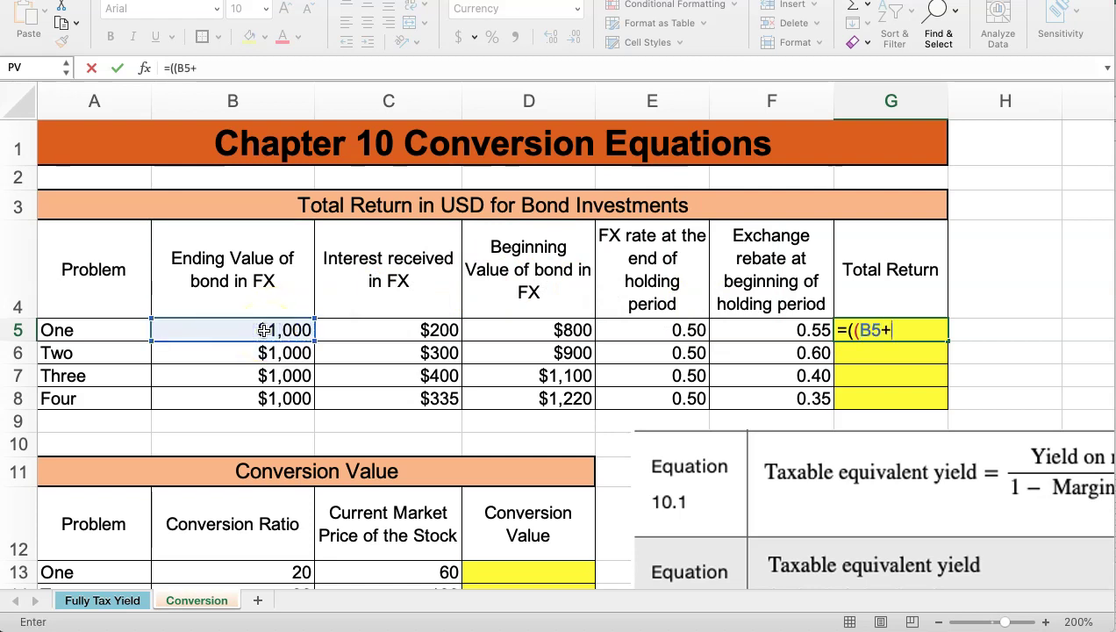
click(347, 325)
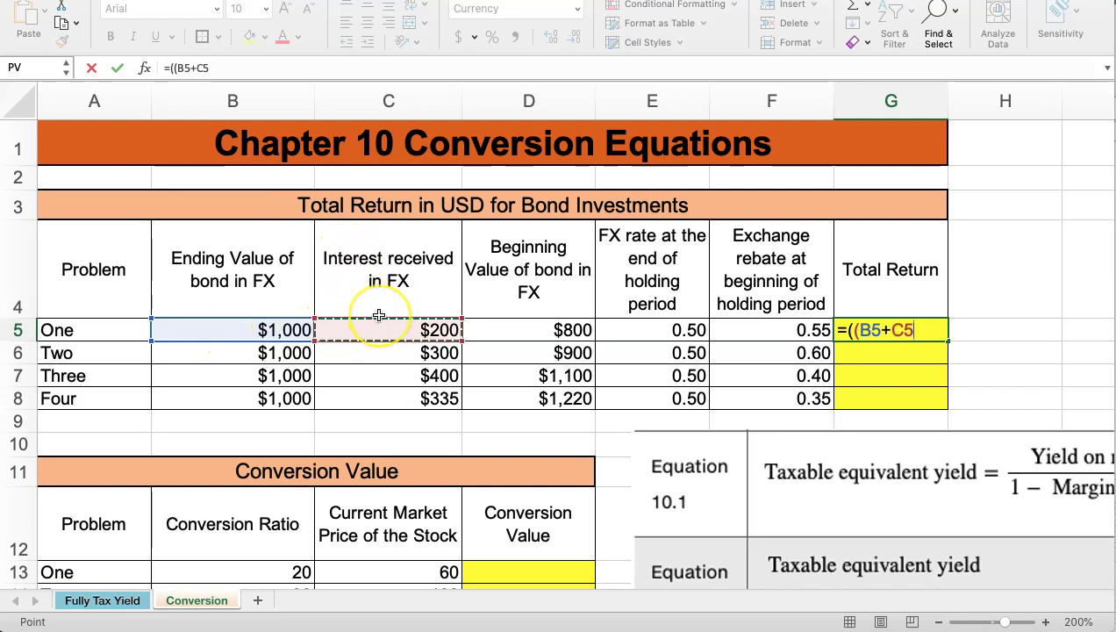
text())
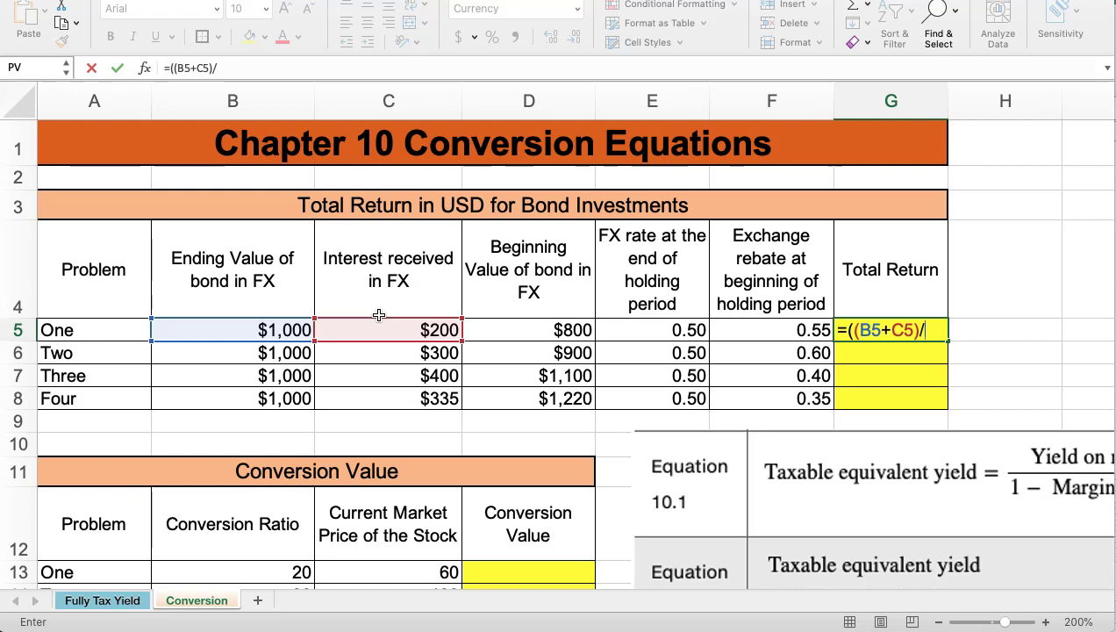
text(/)
click(509, 331)
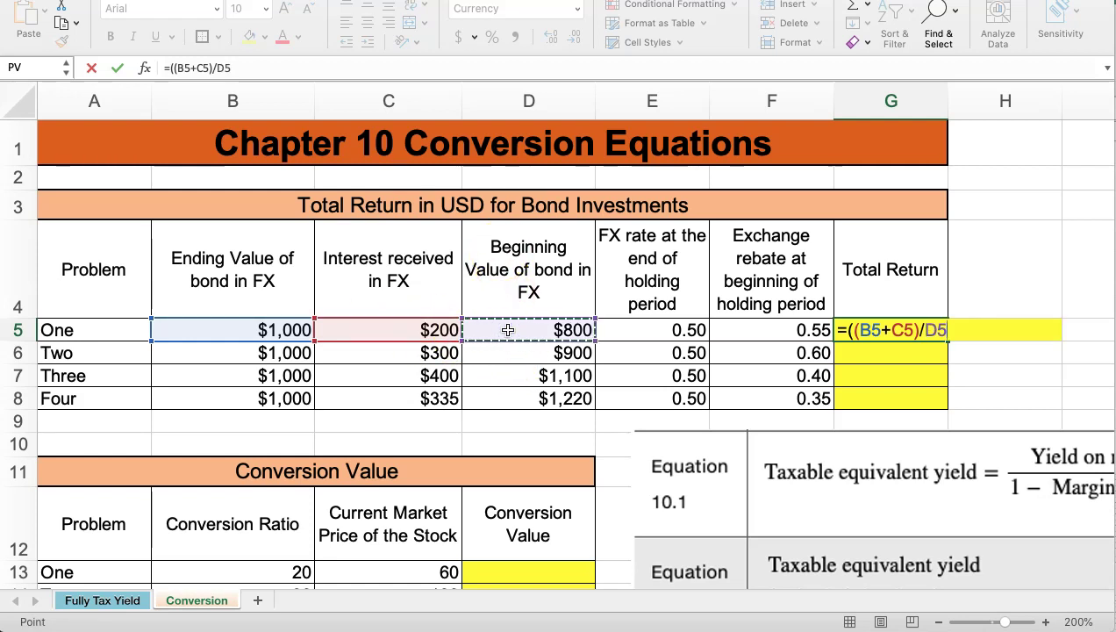
text())
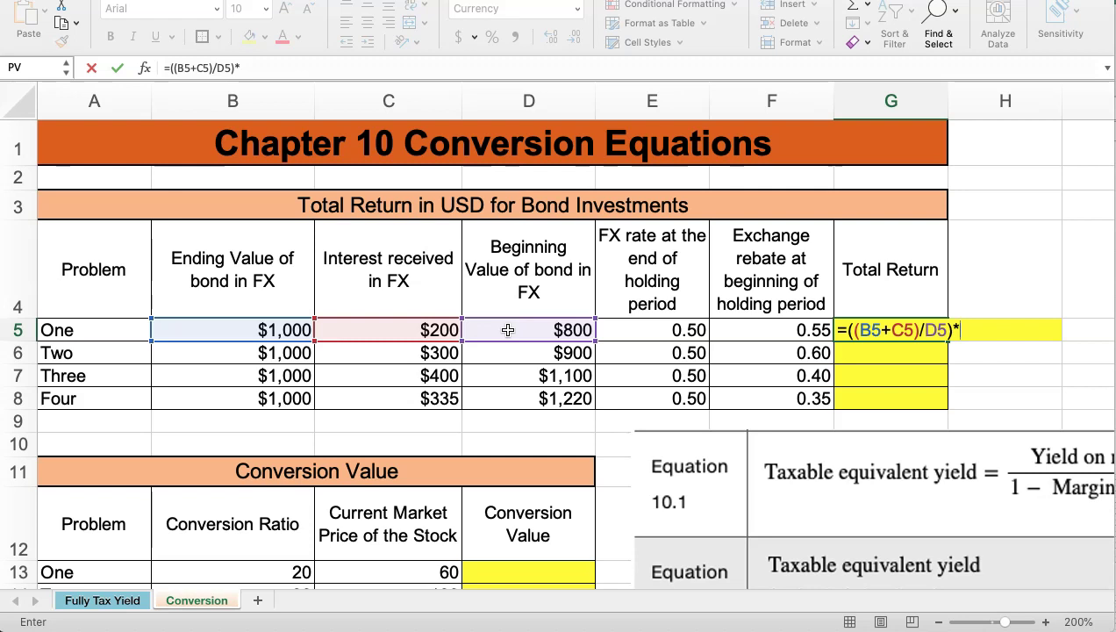
text(*()
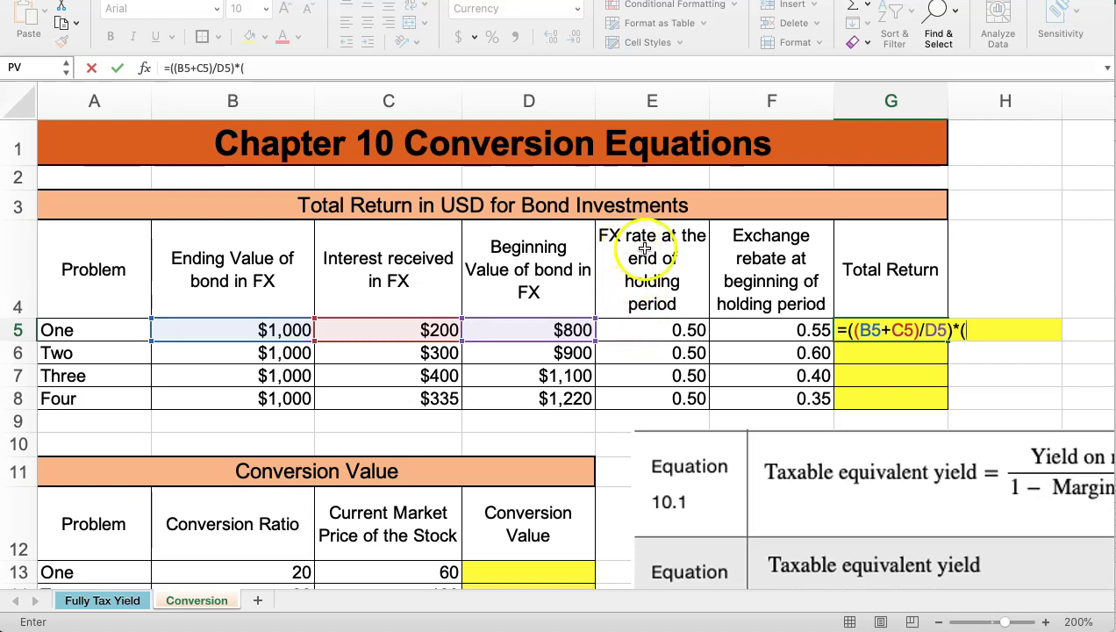
click(642, 329)
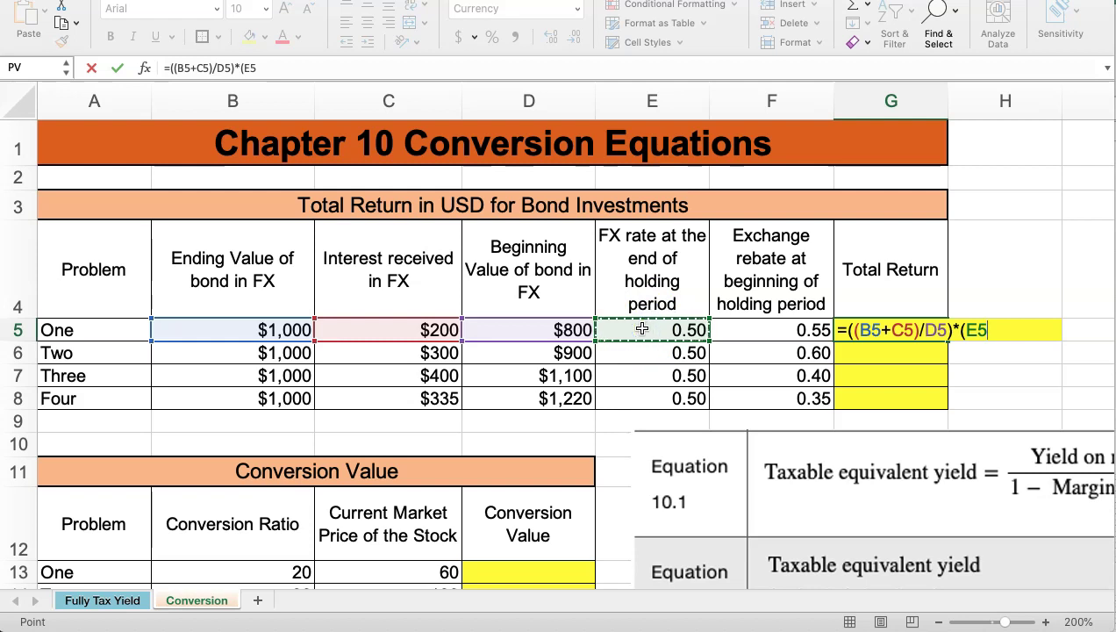
text(/)
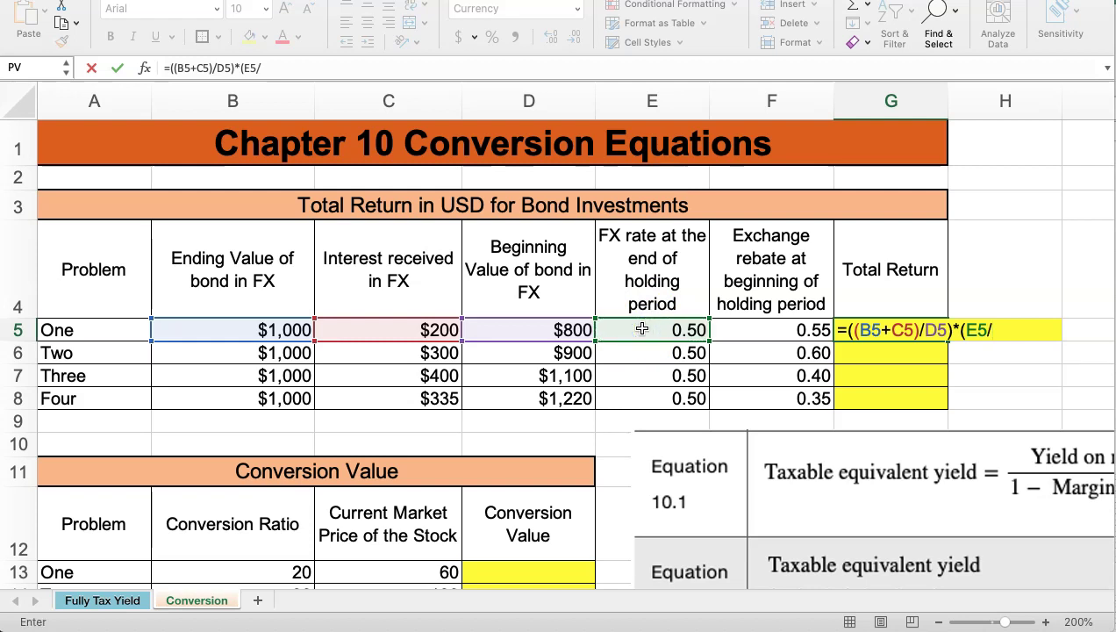
click(742, 329)
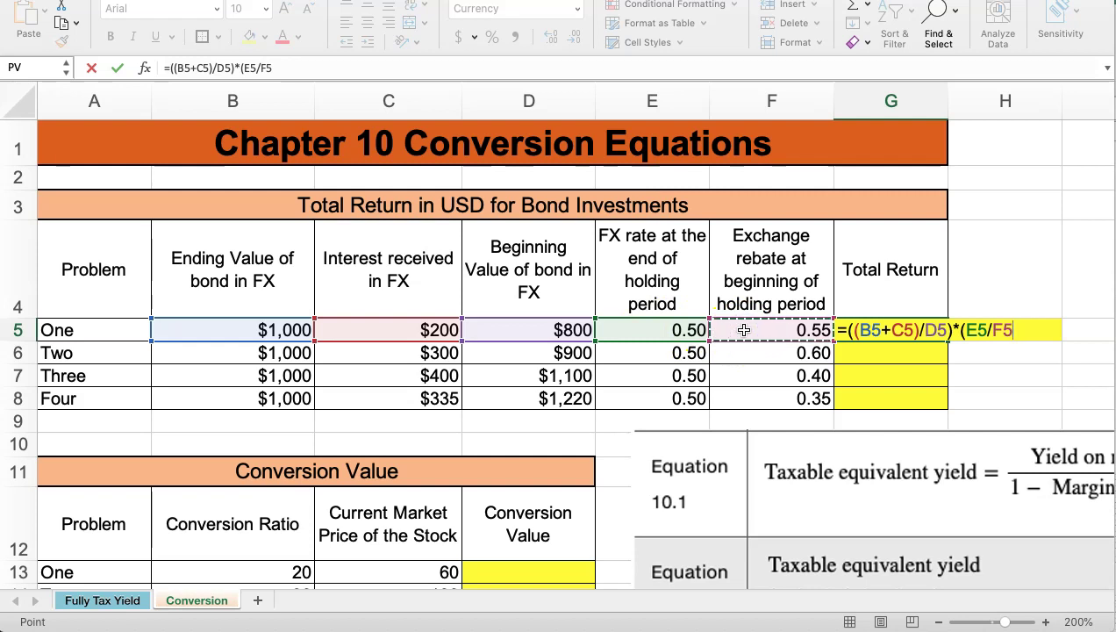
text())
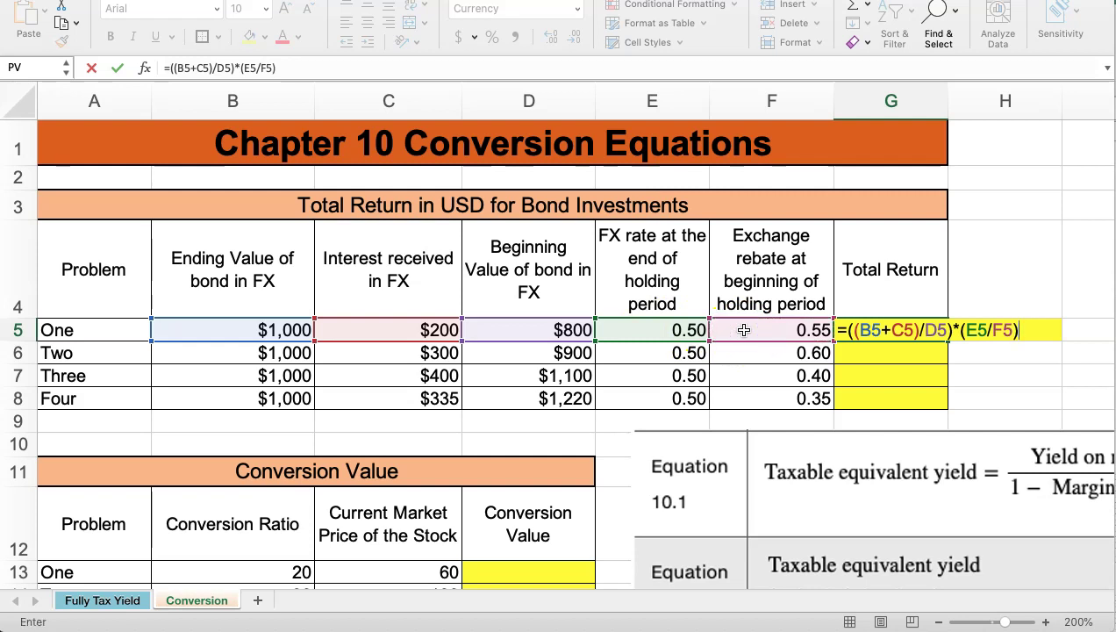
text(-1)
key(Return)
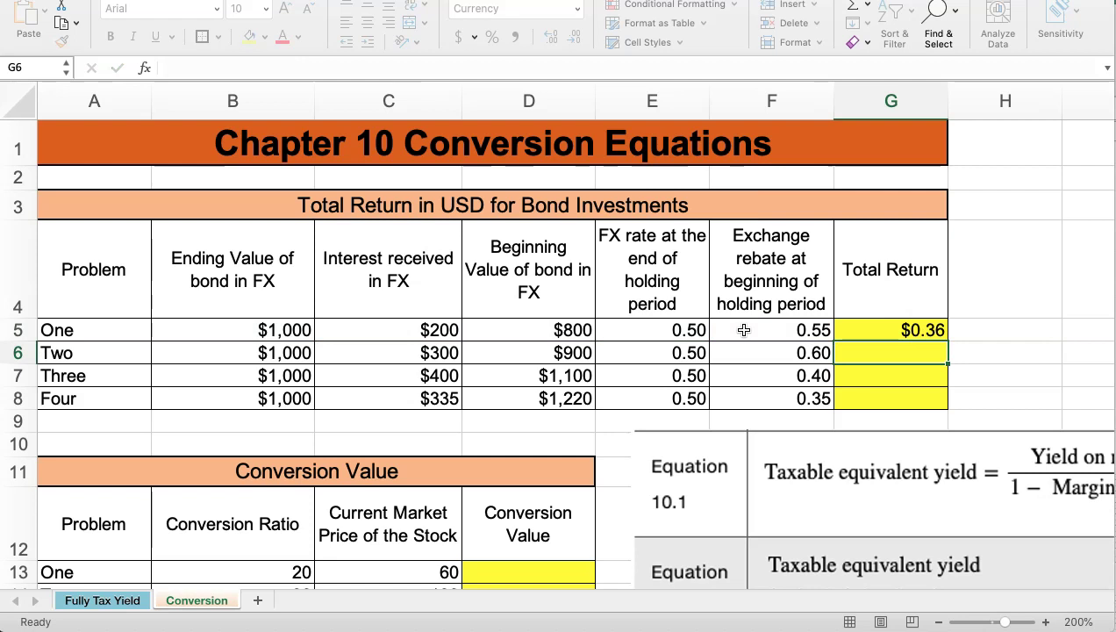
- Format the Total Return cells G5:G8 as percentages with one decimal place and fill the G5 formula down to G8
click(849, 329)
drag(849, 330, 860, 400)
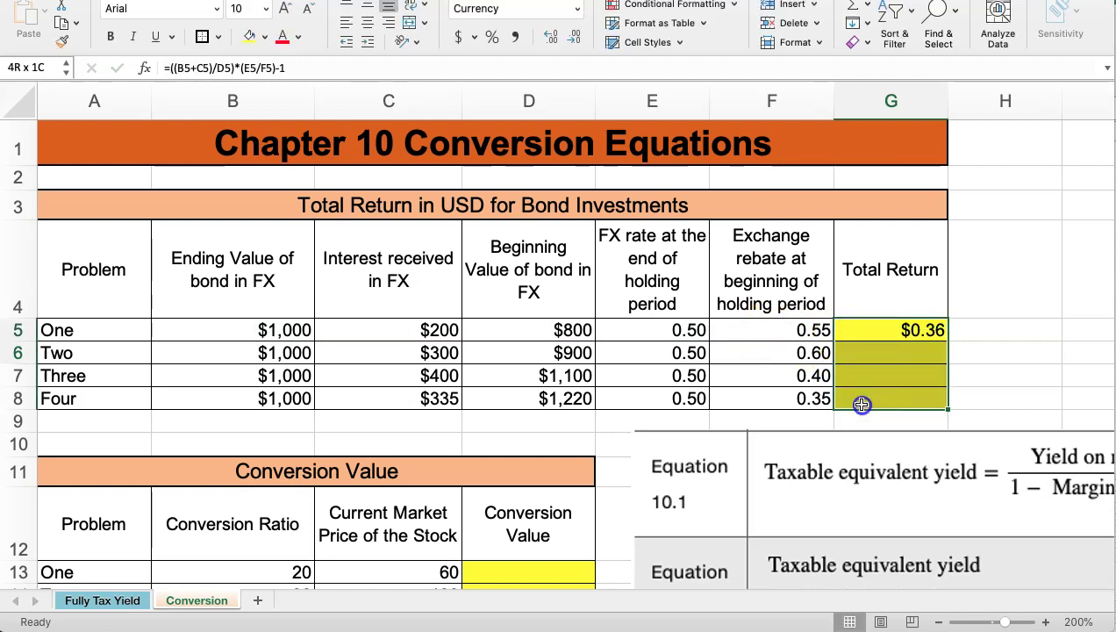
click(493, 38)
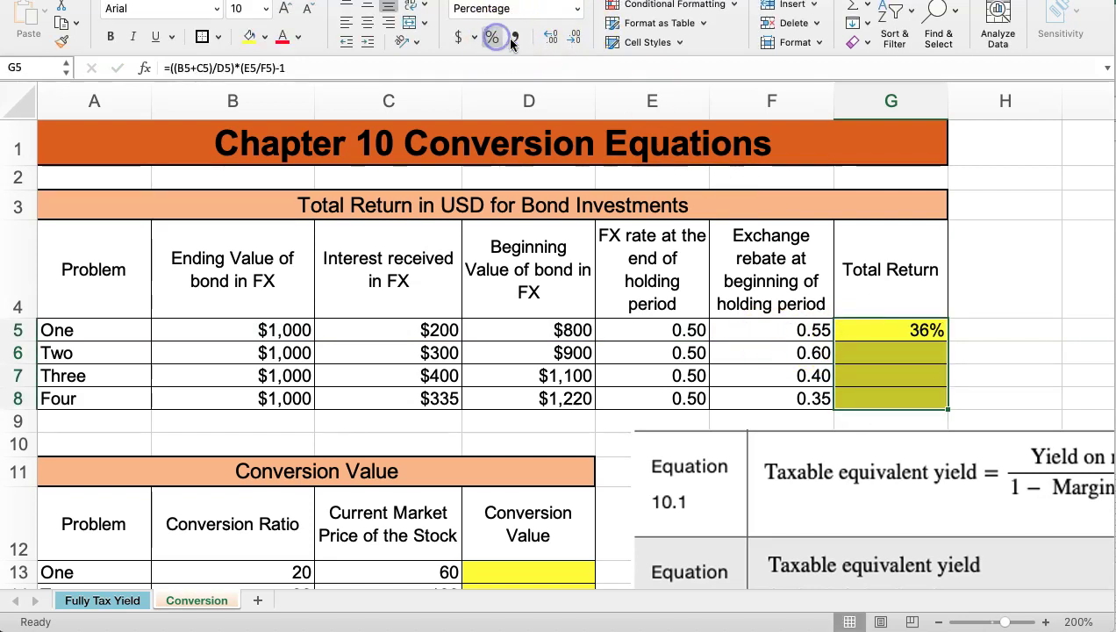
click(551, 37)
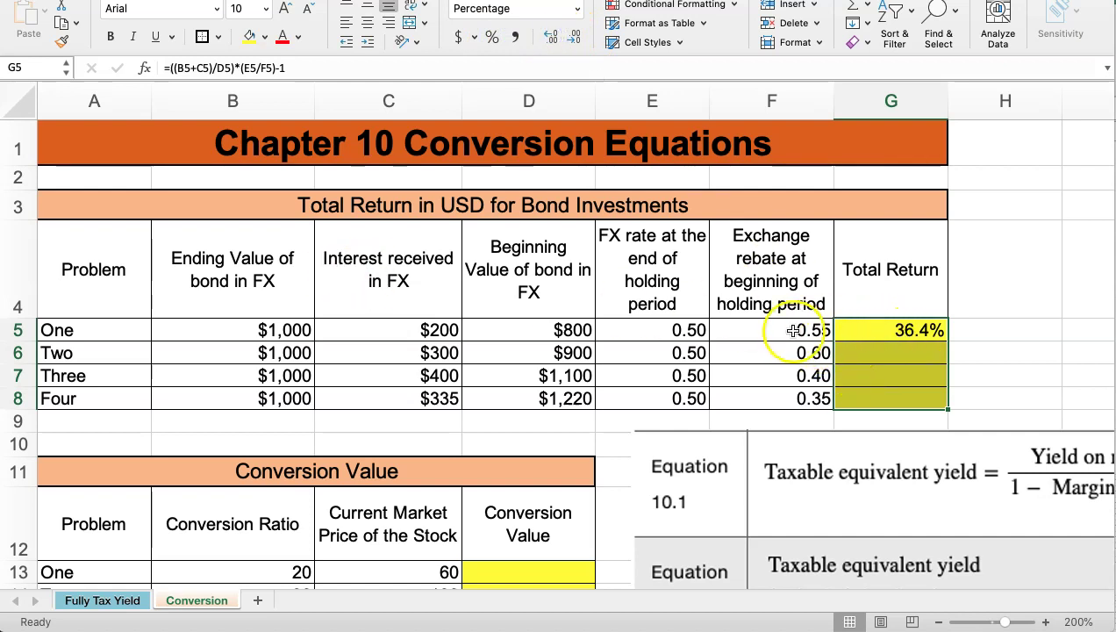
click(876, 330)
drag(946, 342, 950, 406)
- Set the beginning-of-period exchange rate for problem One in F5 to 0.5
click(802, 330)
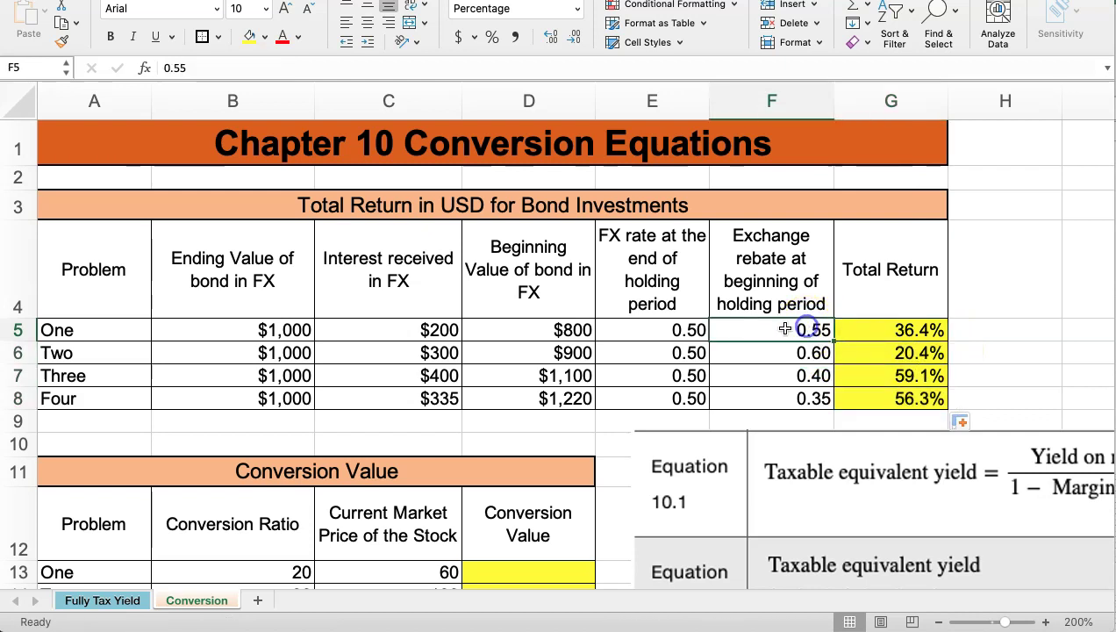
text(50)
key(Return)
double_click(778, 330)
key(BackSpace)
key(BackSpace)
text(0.5)
click(771, 355)
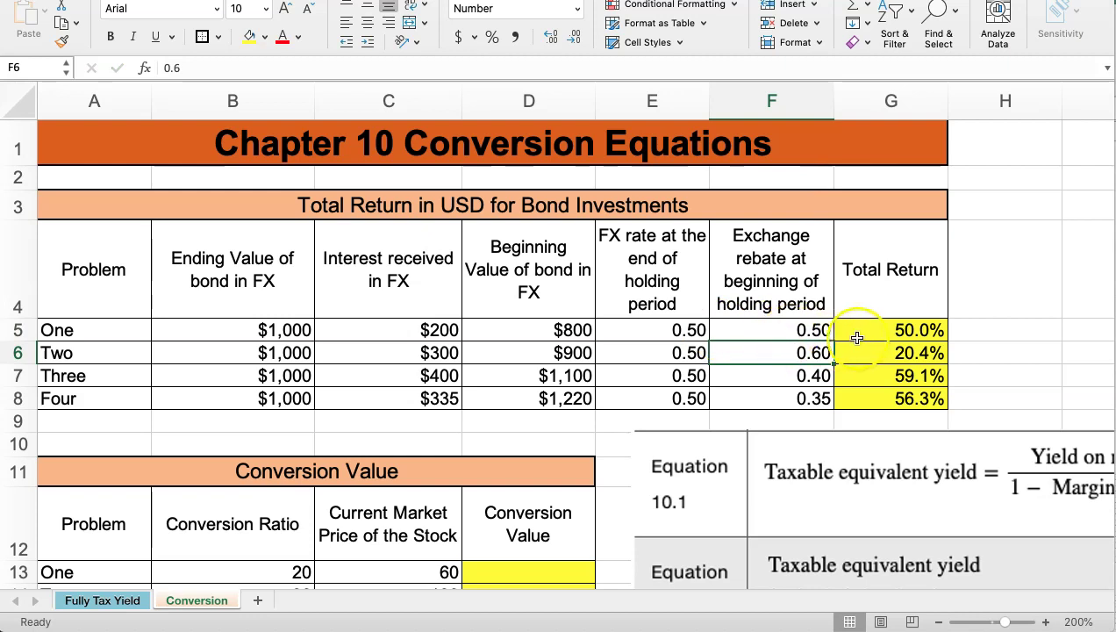
- Restore the beginning-of-period exchange rate in F5 to .55
click(794, 326)
text(.55)
key(Return)
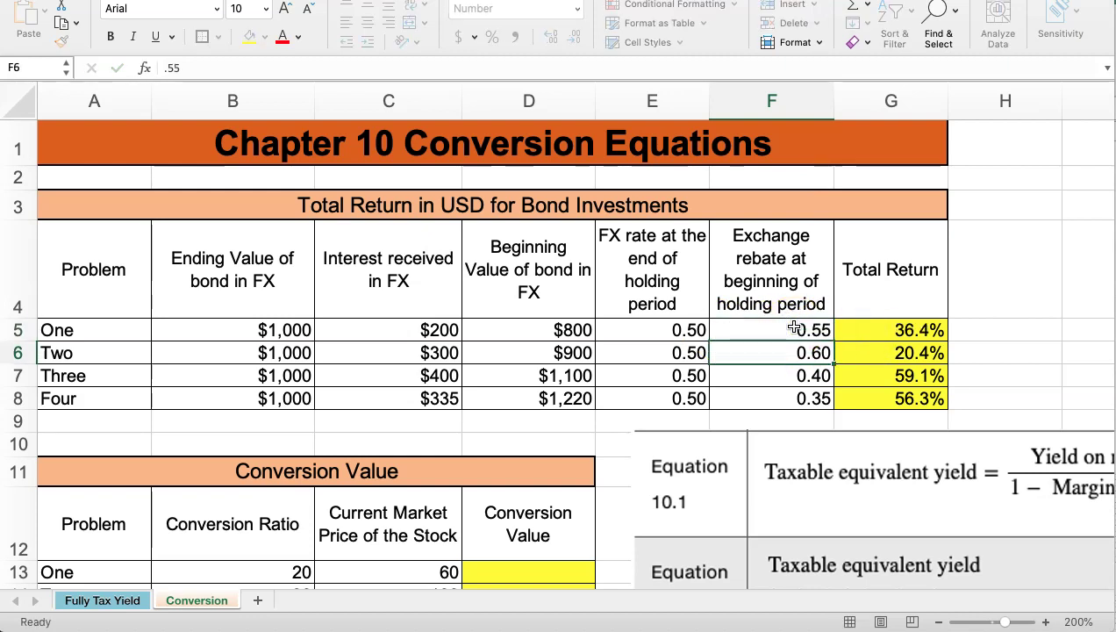
- Refill the Total Return formula from G5 down through G8 for all four problems
click(865, 331)
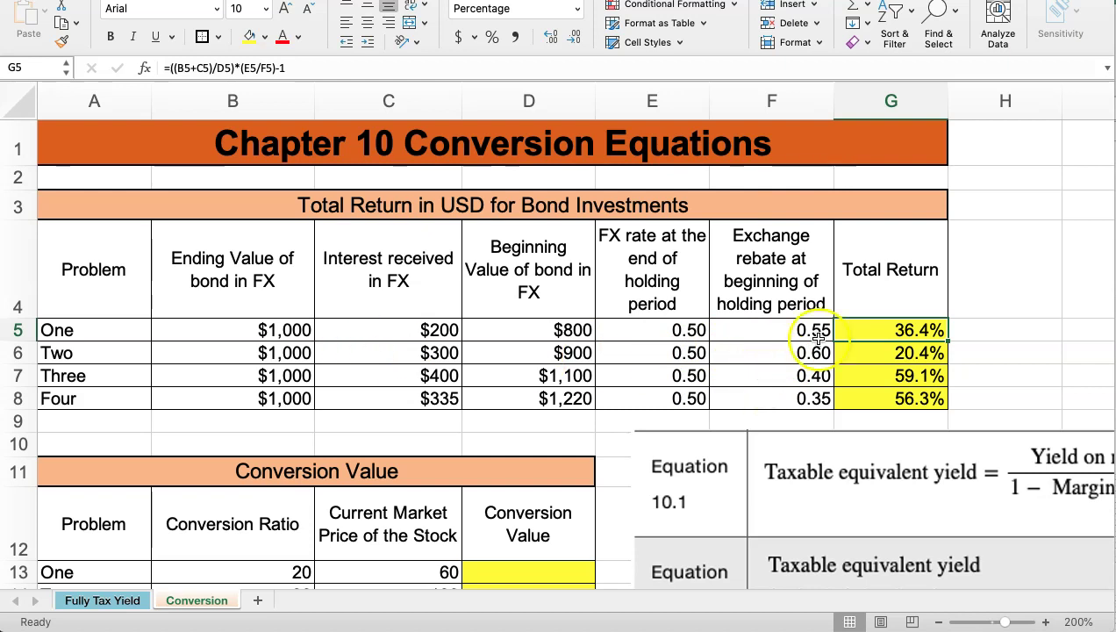
click(860, 329)
drag(947, 341, 955, 404)
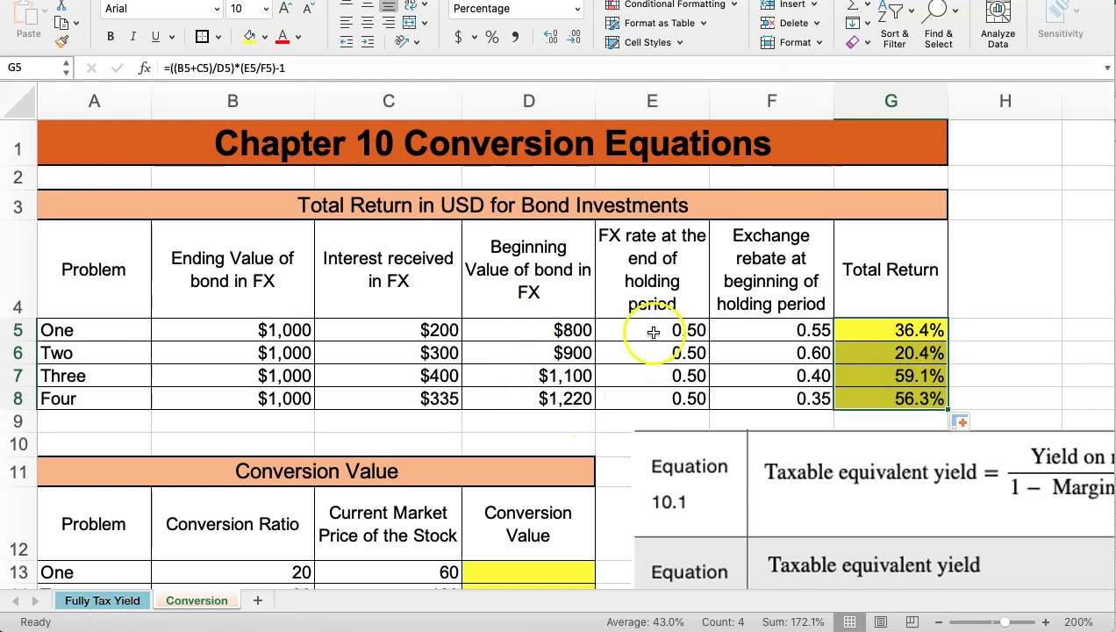
scroll(695, 439, down, 4)
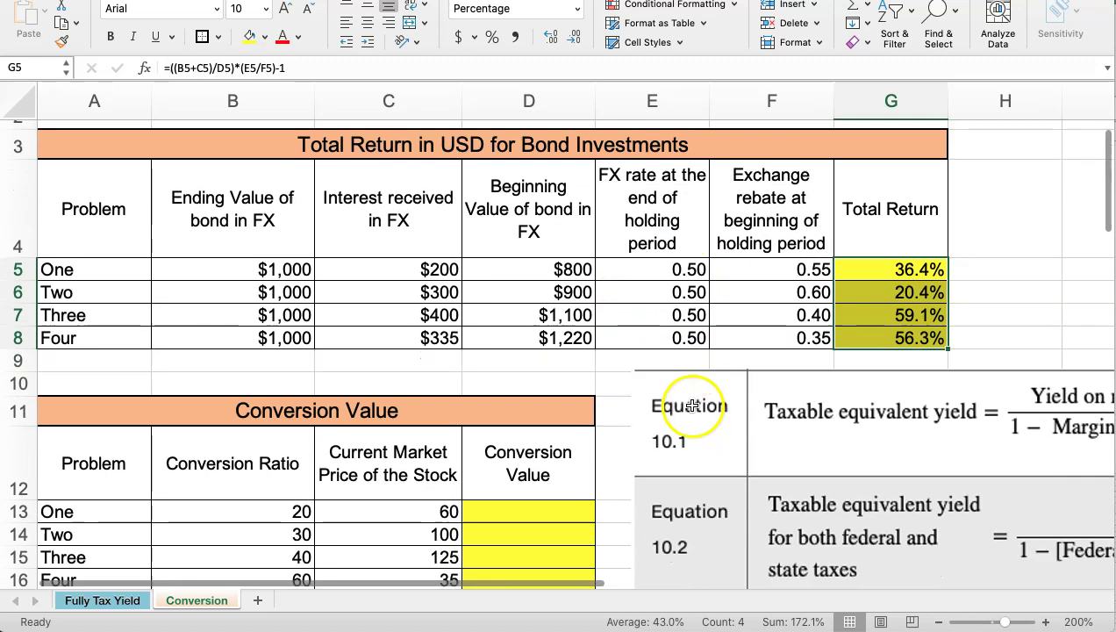
- Calculate the Conversion Value for problem One in D13 by multiplying conversion ratio B13 by stock price C13
scroll(689, 410, down, 2)
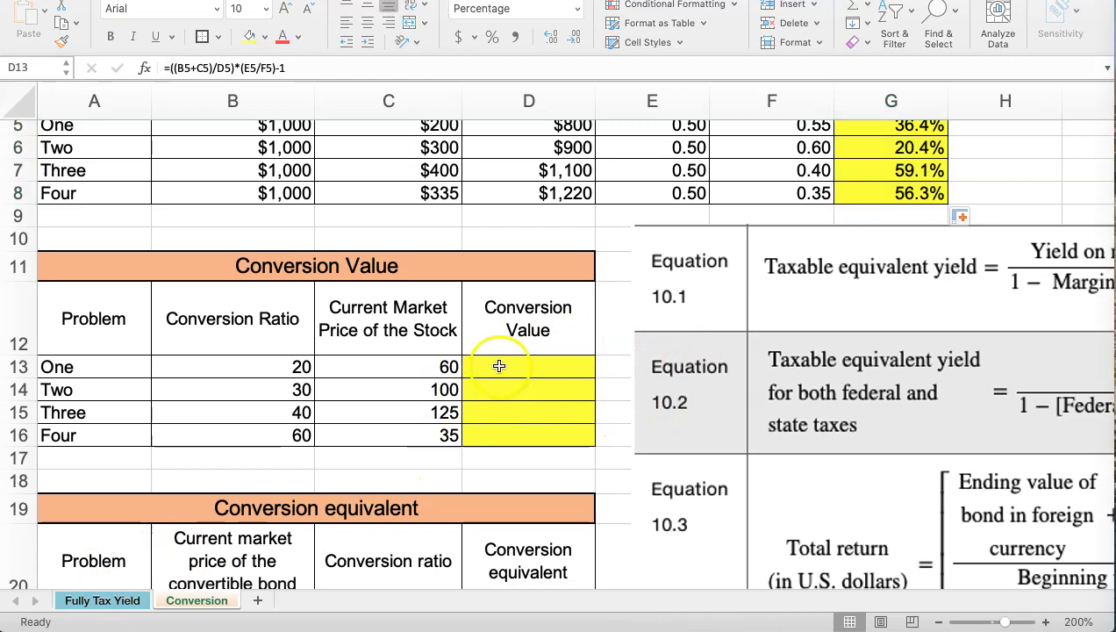
double_click(499, 367)
text(+B13*)
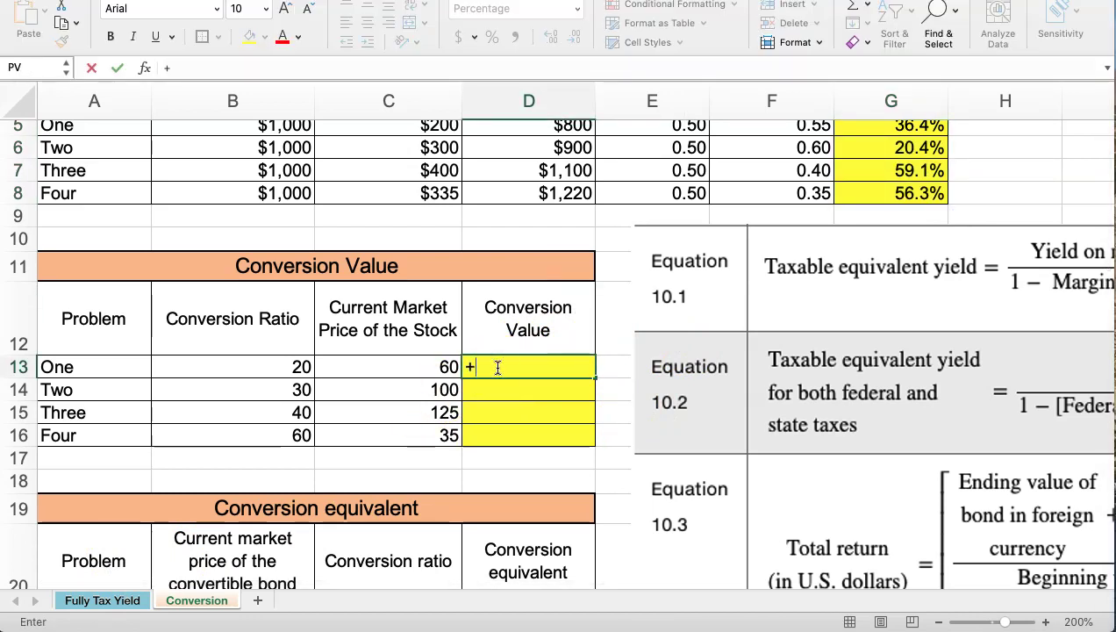
click(266, 369)
text(*)
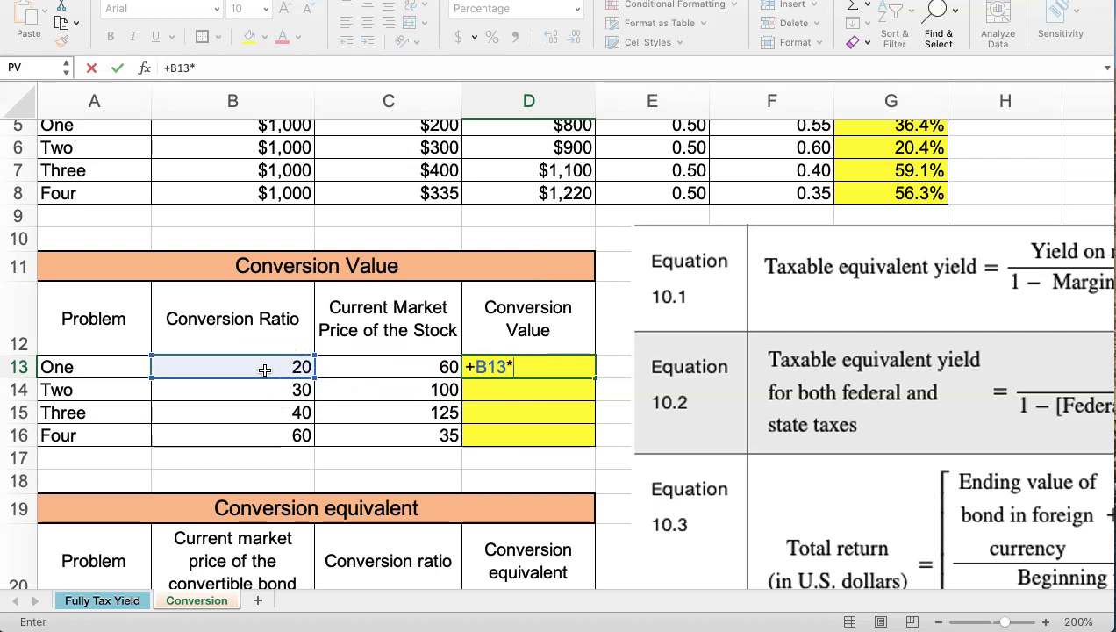
click(368, 367)
key(Return)
- Format the problem One Conversion Value in D13 as currency and fill its formula down to D16
click(511, 369)
click(575, 9)
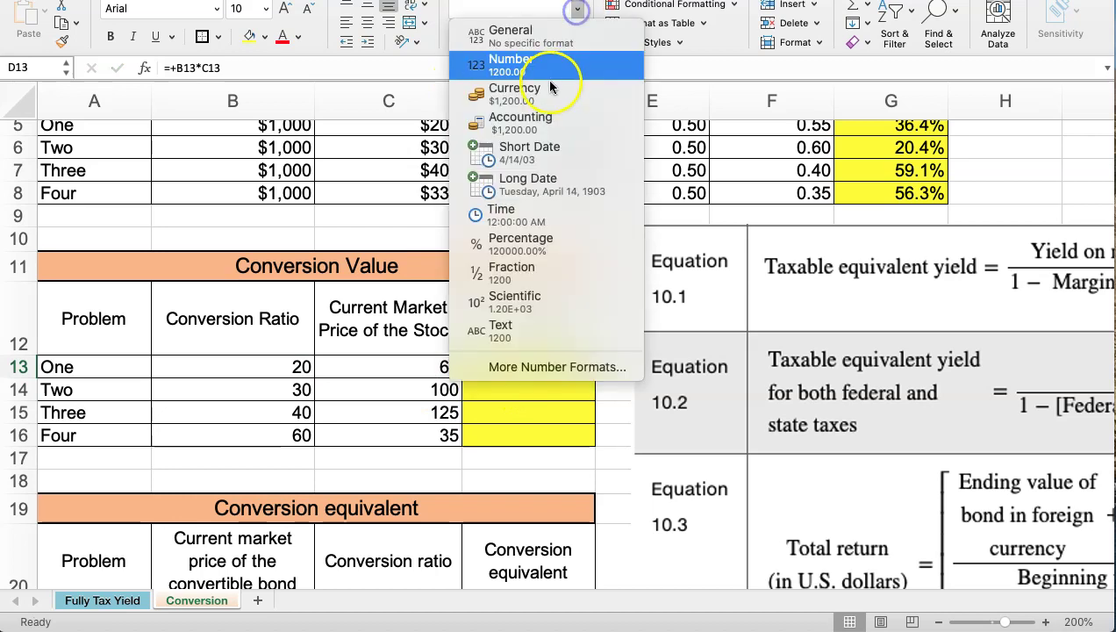
click(558, 95)
drag(594, 379, 593, 458)
click(587, 457)
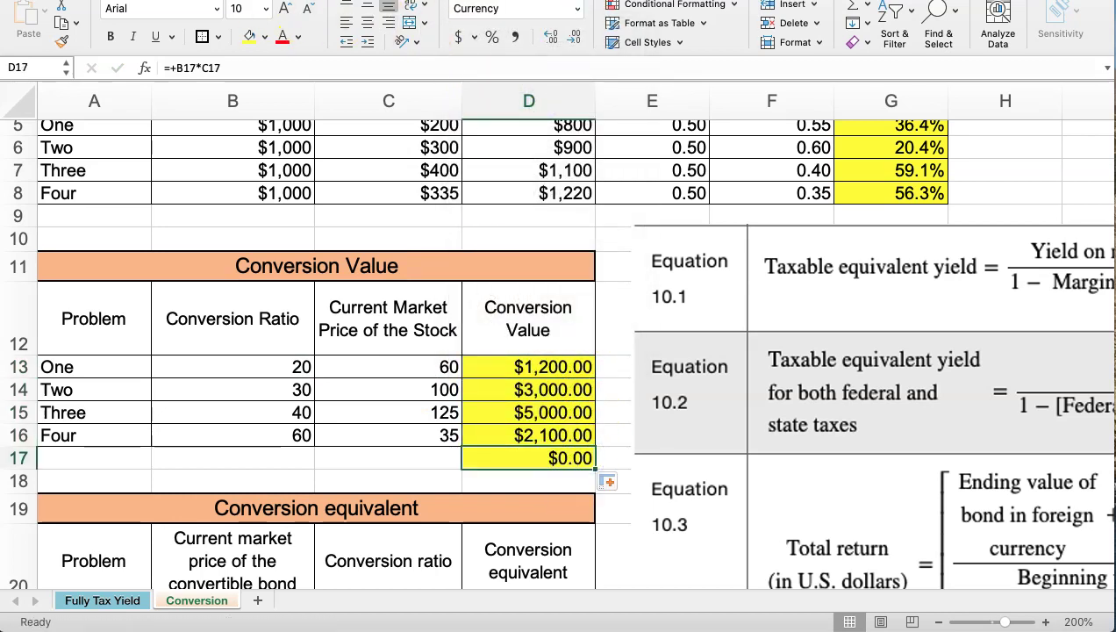
key(super+z)
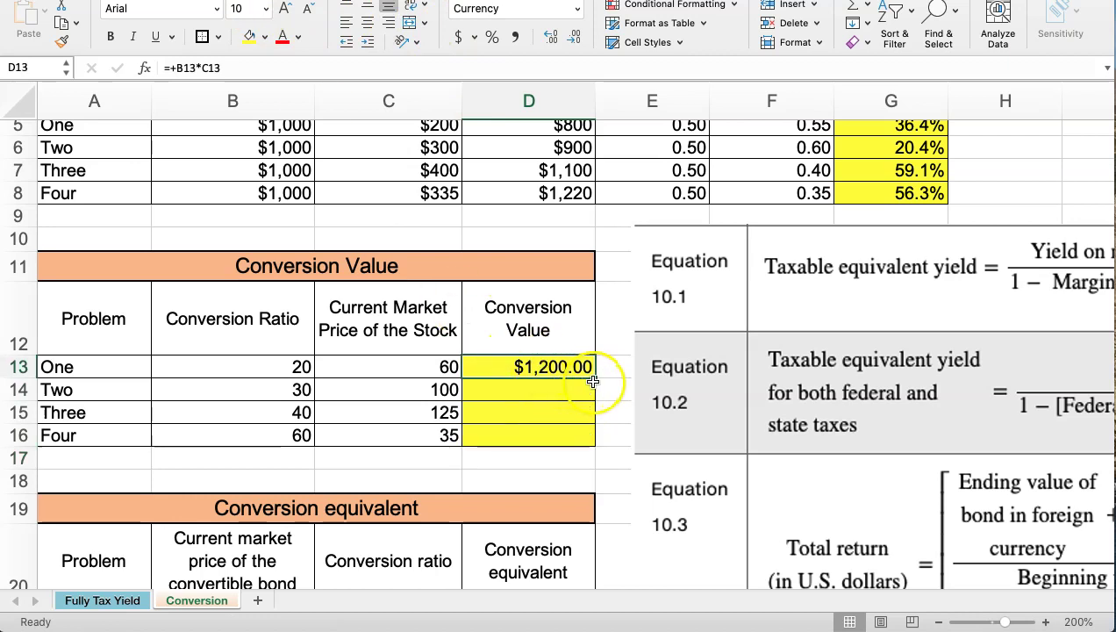
drag(594, 379, 600, 435)
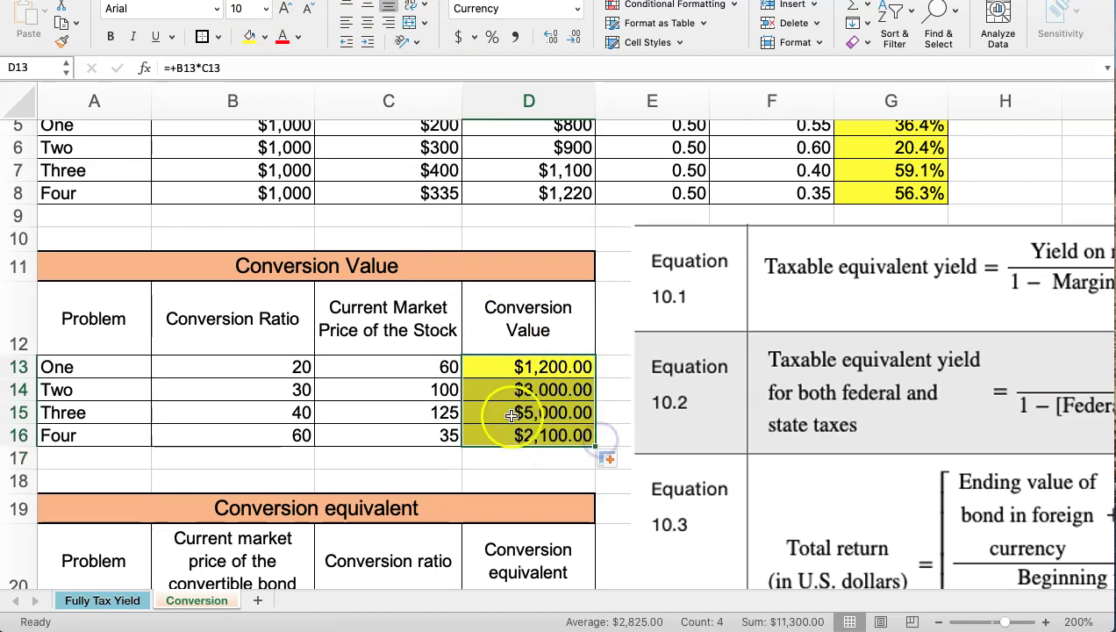
scroll(480, 321, down, 2)
scroll(475, 326, down, 1)
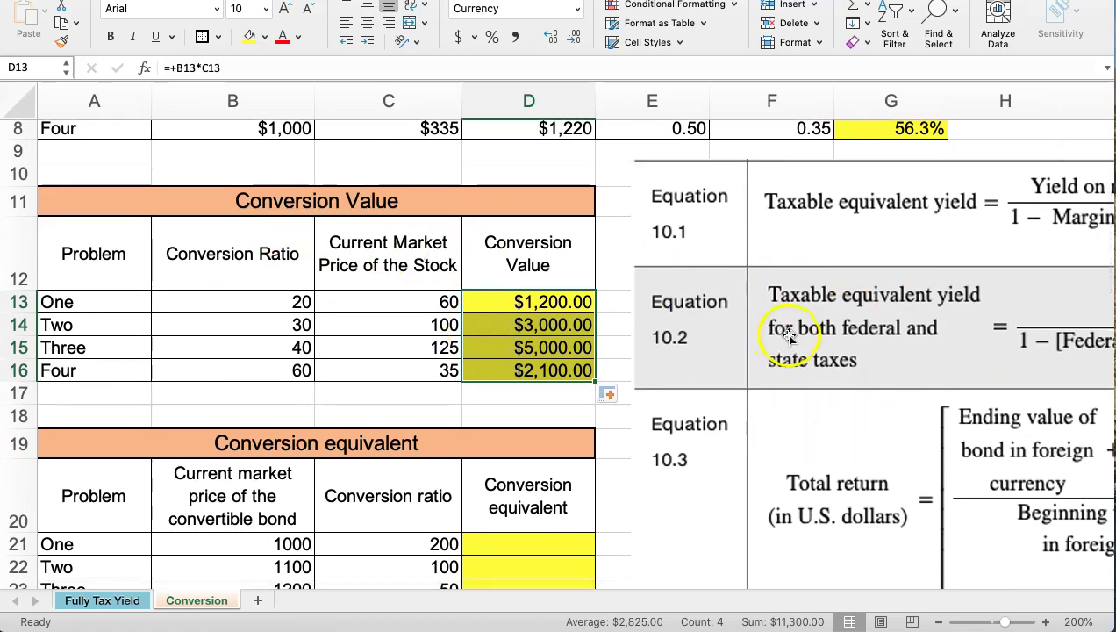
scroll(421, 298, down, 1)
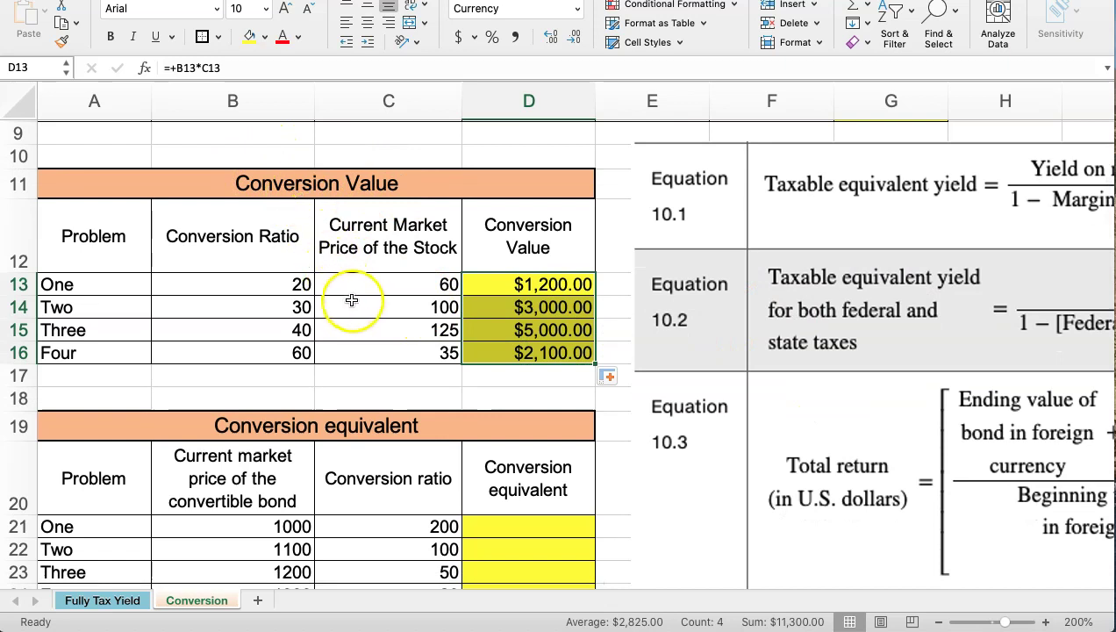
scroll(351, 289, down, 1)
scroll(351, 288, down, 2)
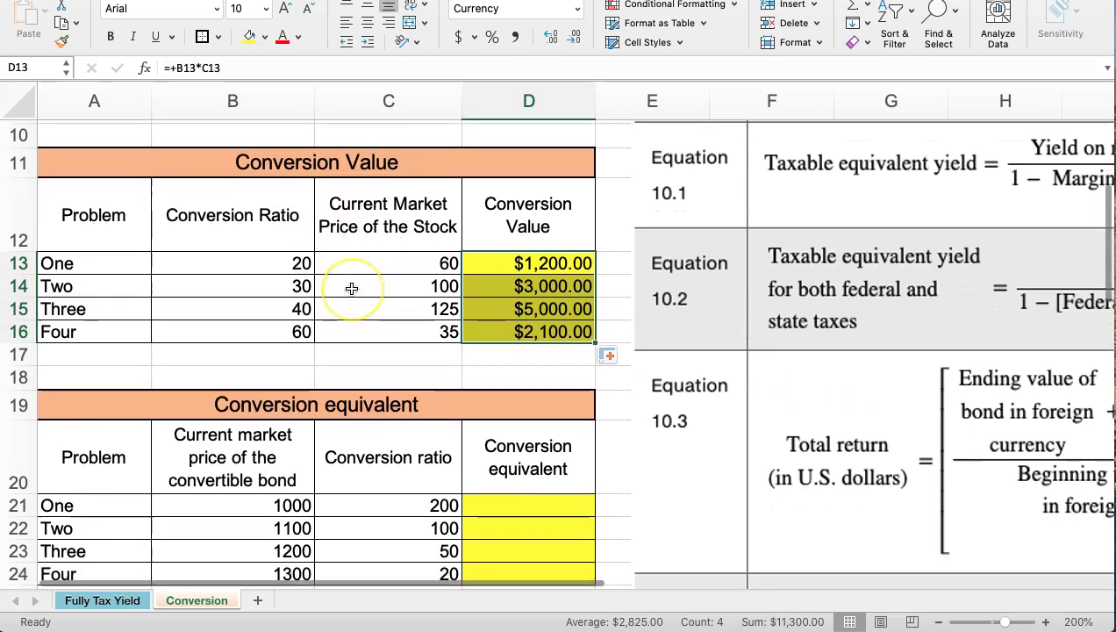
scroll(352, 288, down, 5)
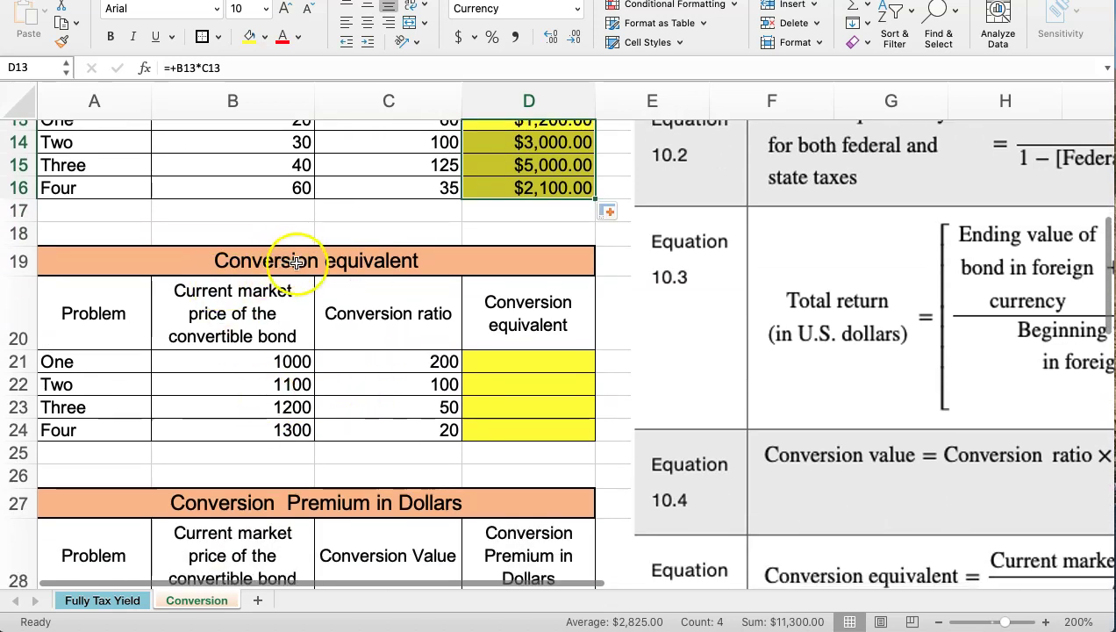
click(496, 361)
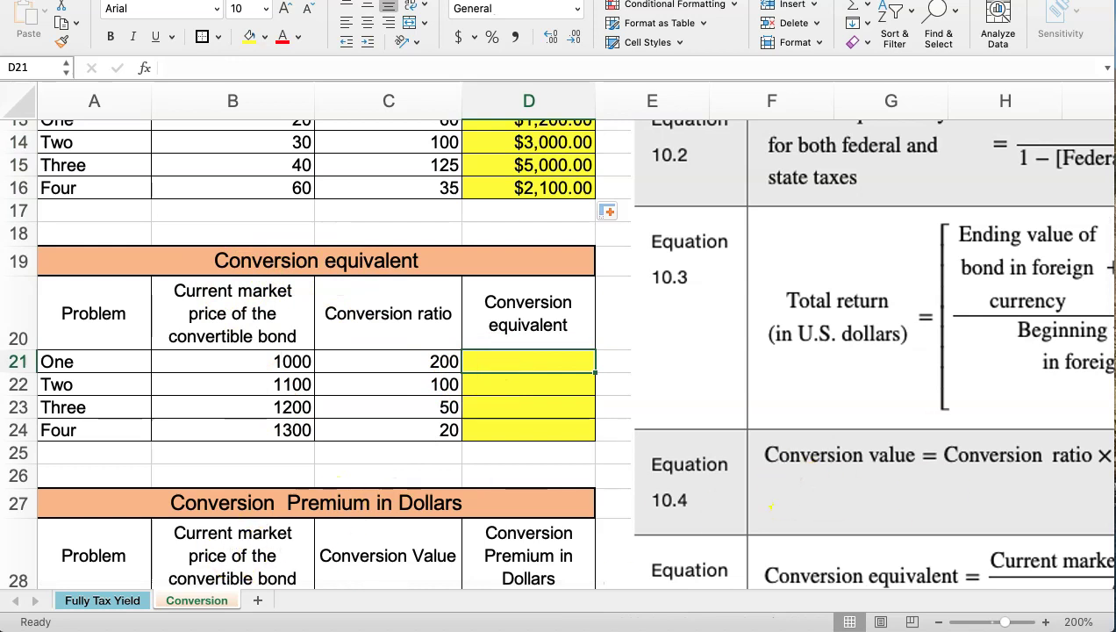
key(F2)
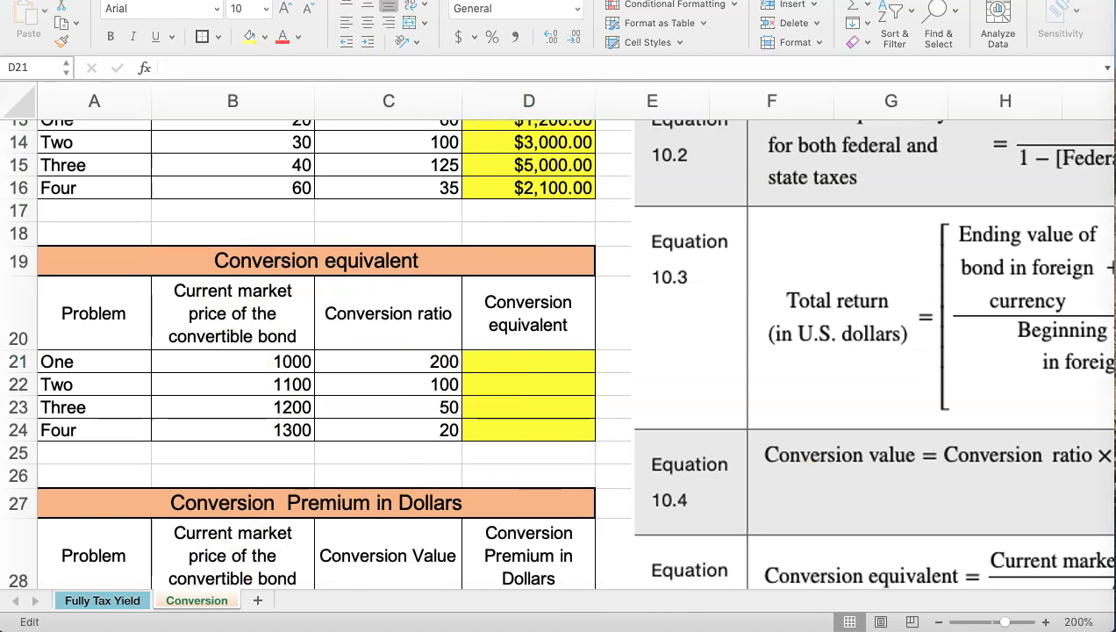
key(Escape)
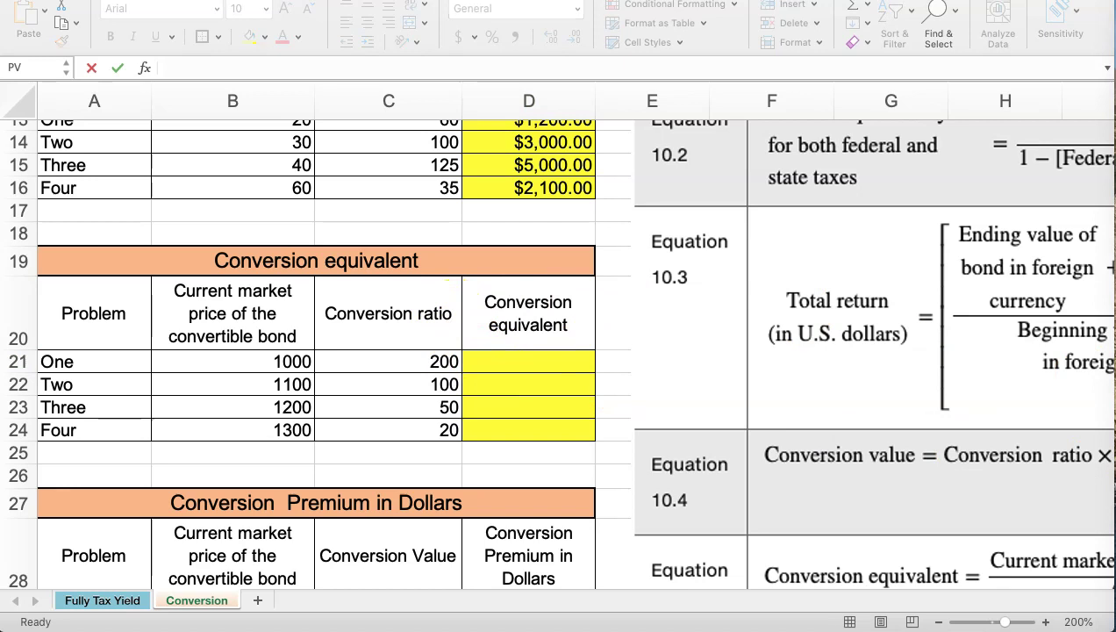
click(299, 232)
- Calculate the Conversion equivalent in D21 as B21/C21 and fill the formula down to D24 for all four problems
click(505, 360)
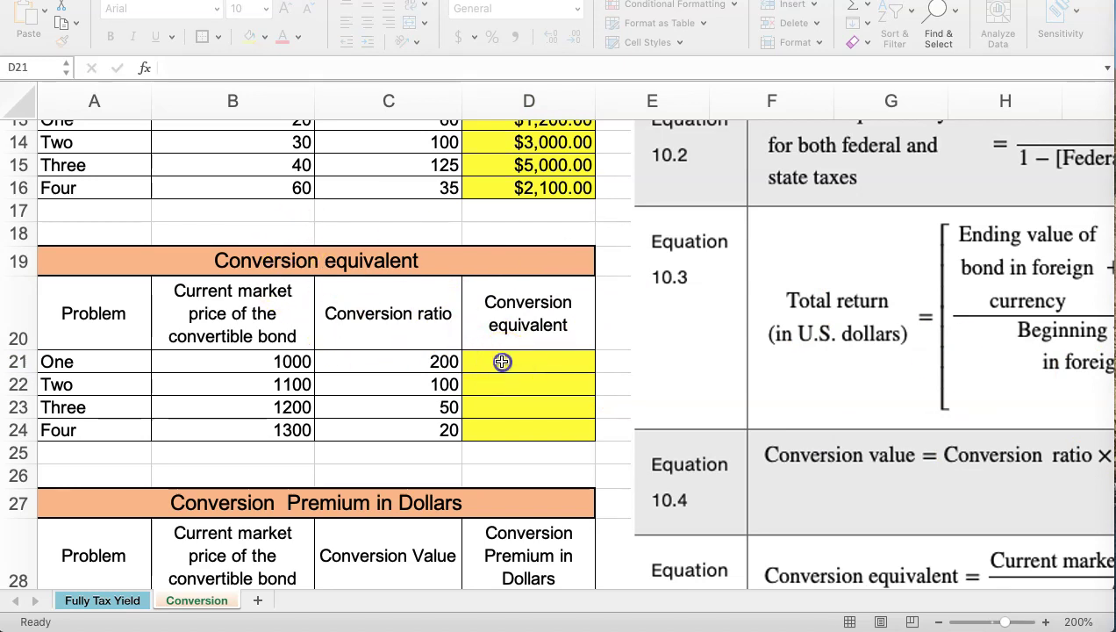
text(+)
click(248, 362)
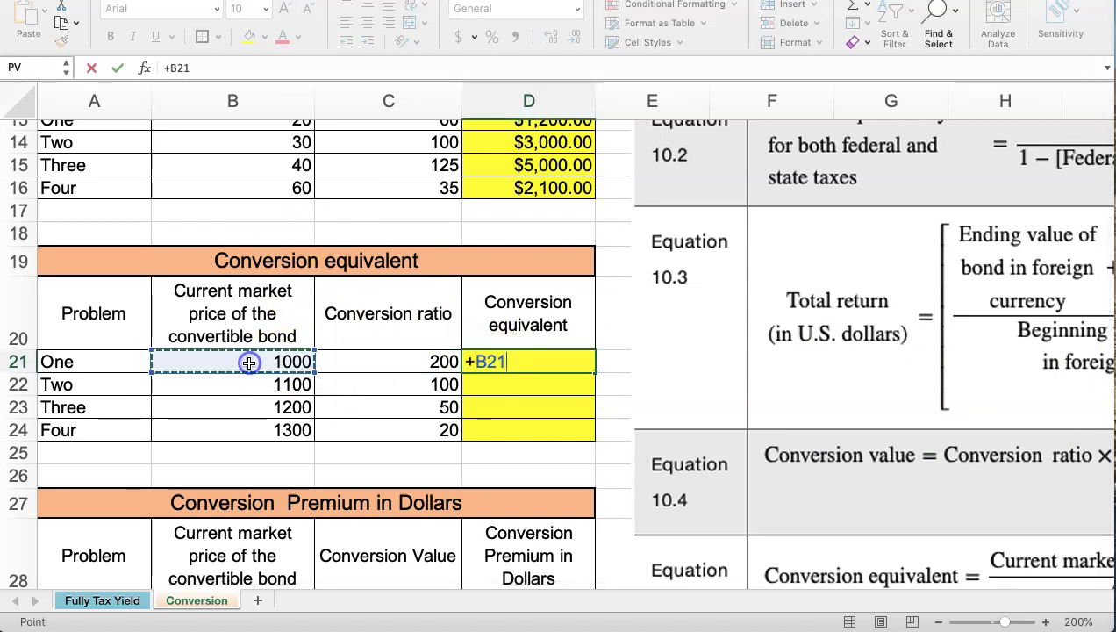
text(/)
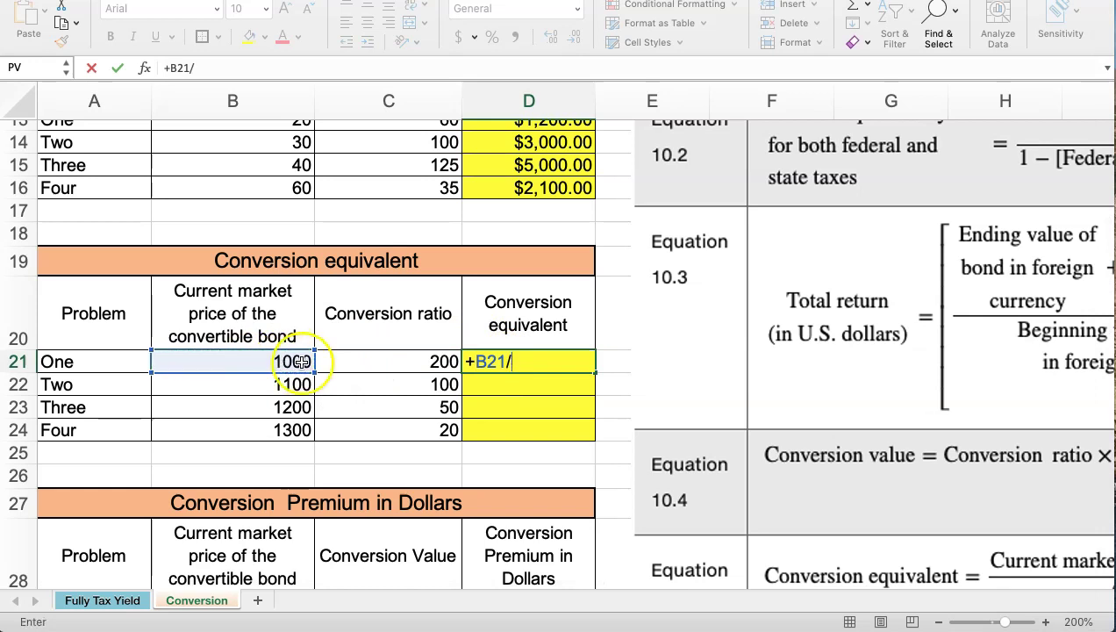
click(373, 362)
key(Return)
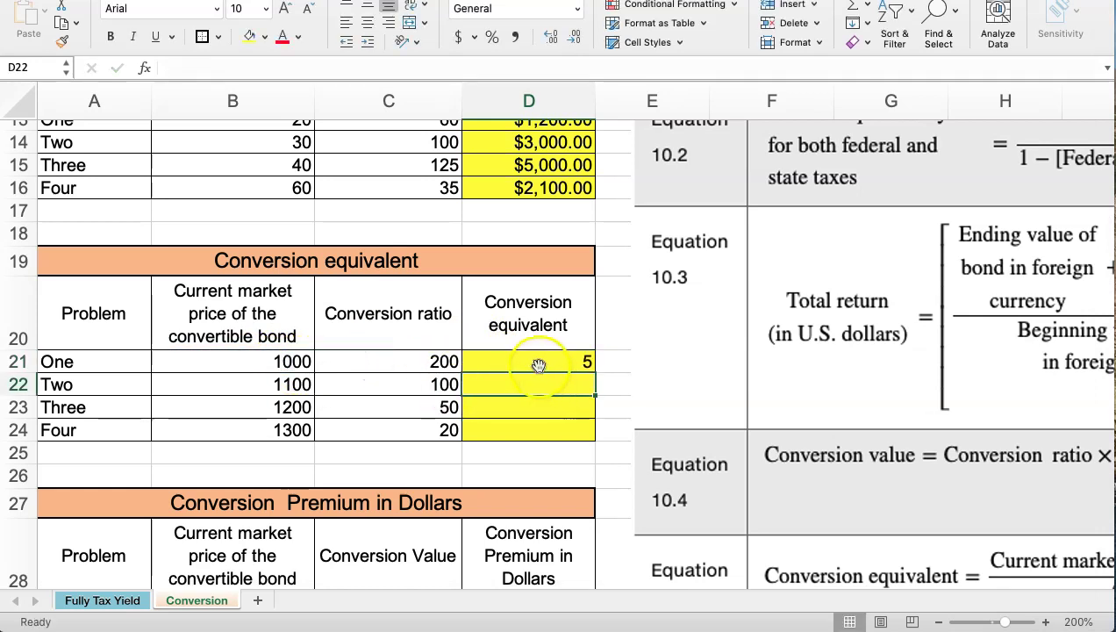
click(538, 360)
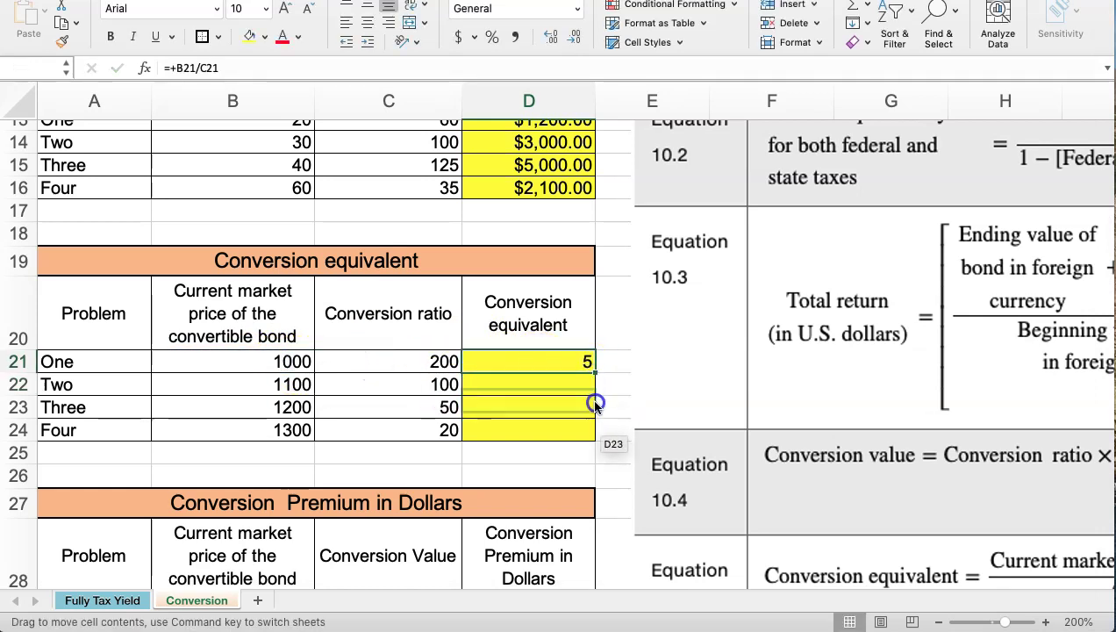
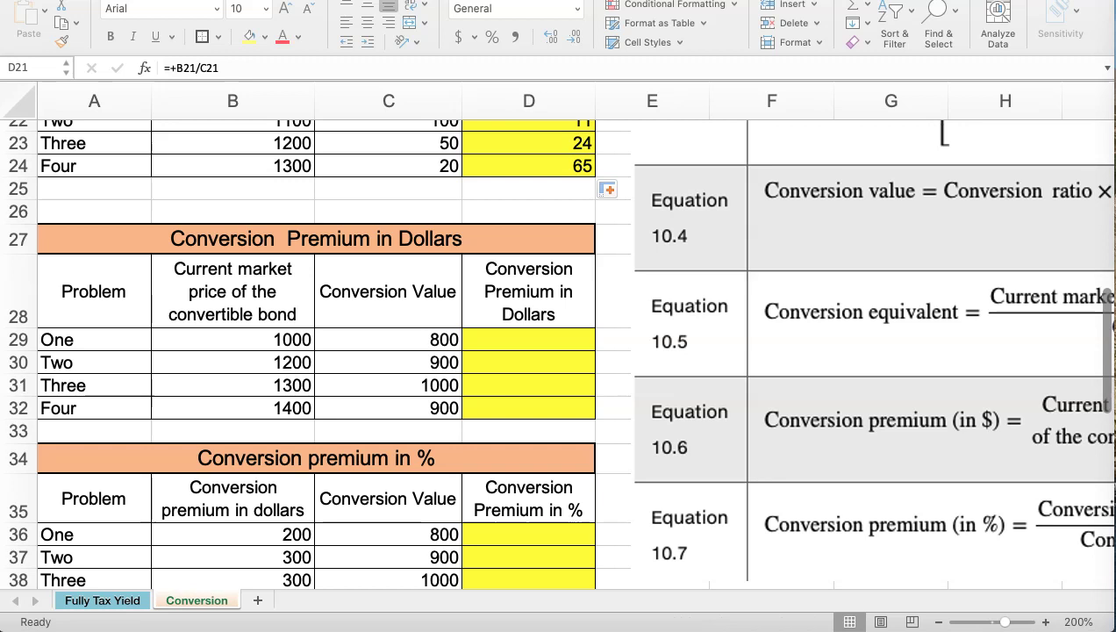
click(490, 344)
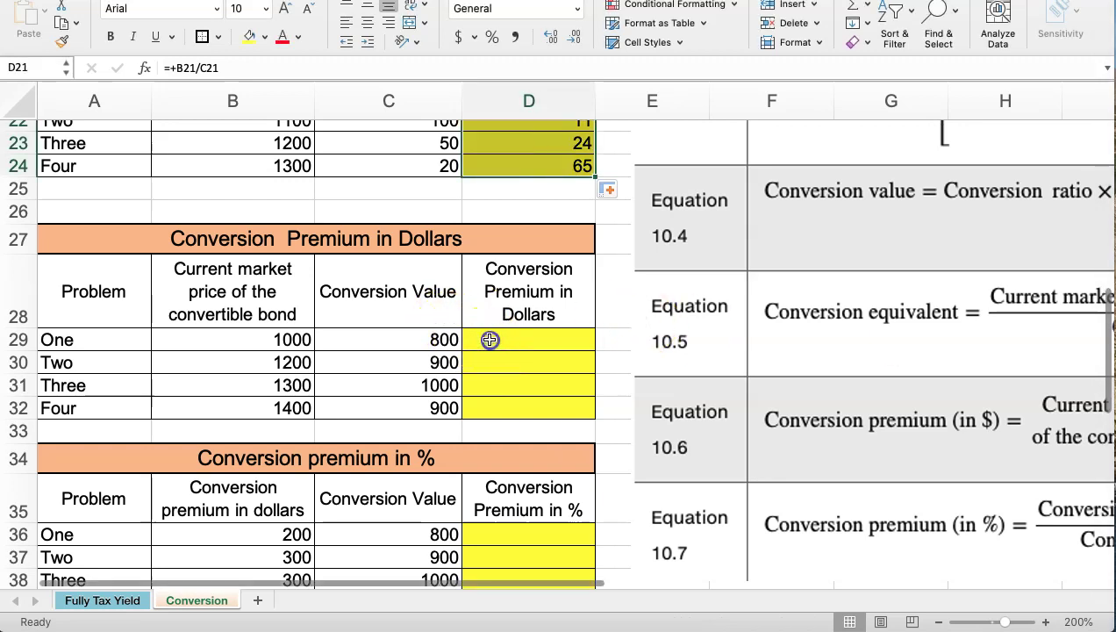
click(260, 340)
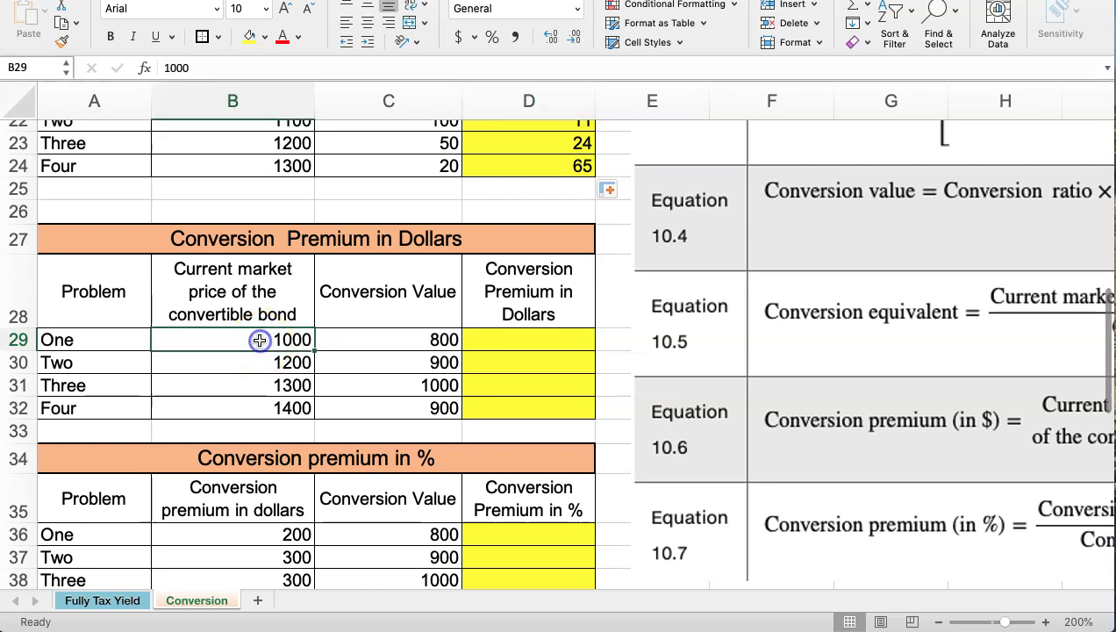
text(-)
click(370, 342)
key(Return)
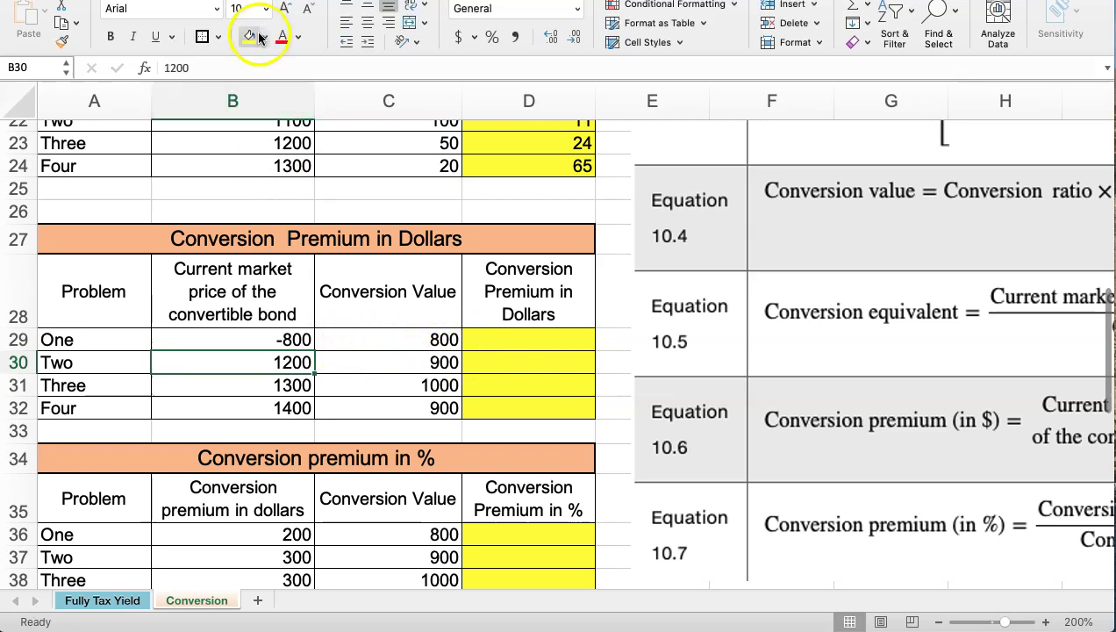
key(super+z)
- Calculate the Conversion Premium in Dollars in D29 as B29-C29 and fill the formula down to D32
click(505, 342)
text(+)
drag(387, 350, 401, 352)
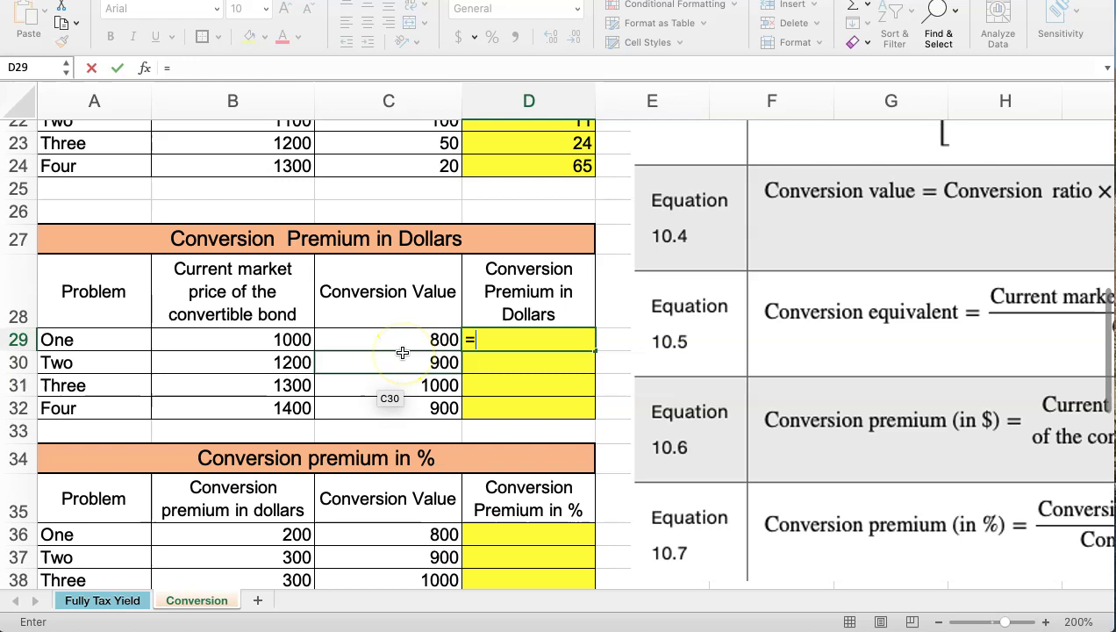
click(286, 338)
text(-)
click(350, 337)
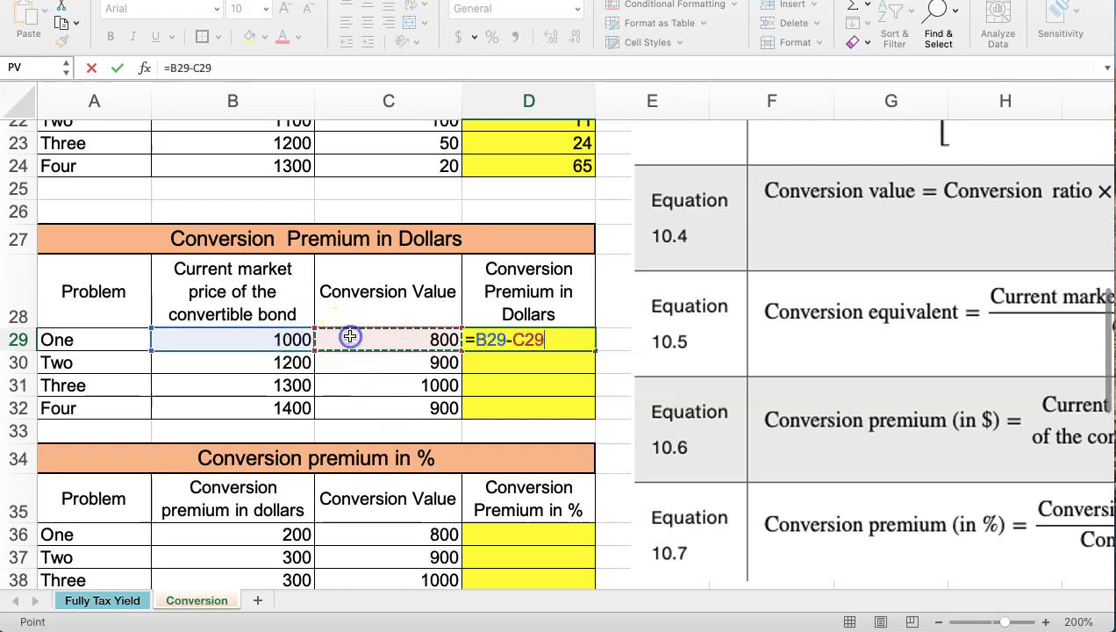
key(Return)
click(520, 341)
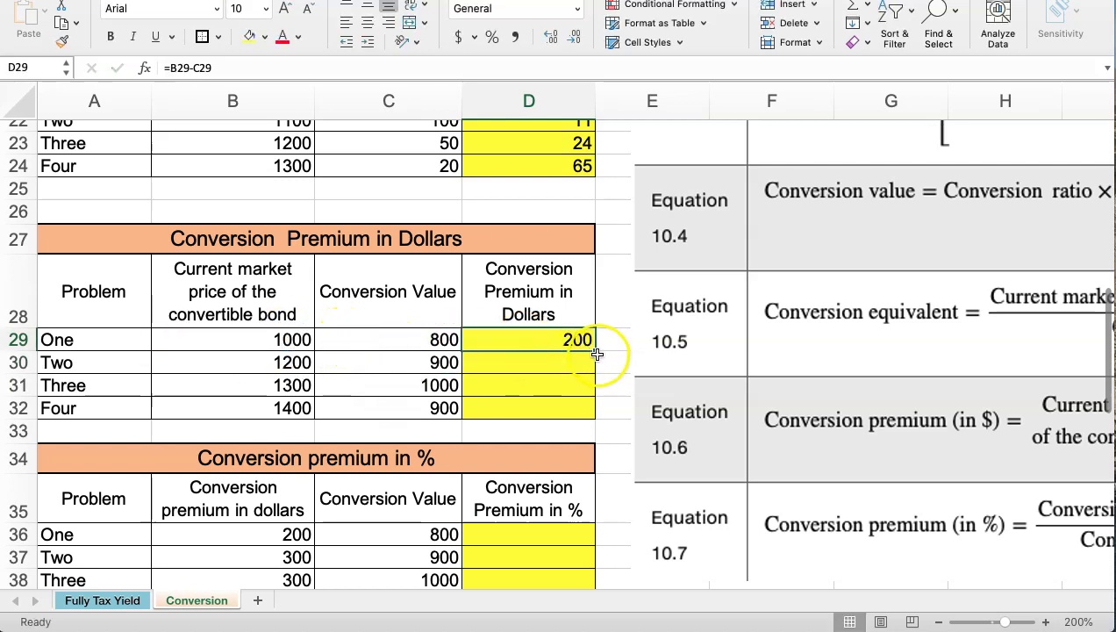
drag(596, 352, 598, 419)
- Calculate the Conversion Premium in % in D36 as B36/C36 and fill the formula down to D39
scroll(513, 378, down, 3)
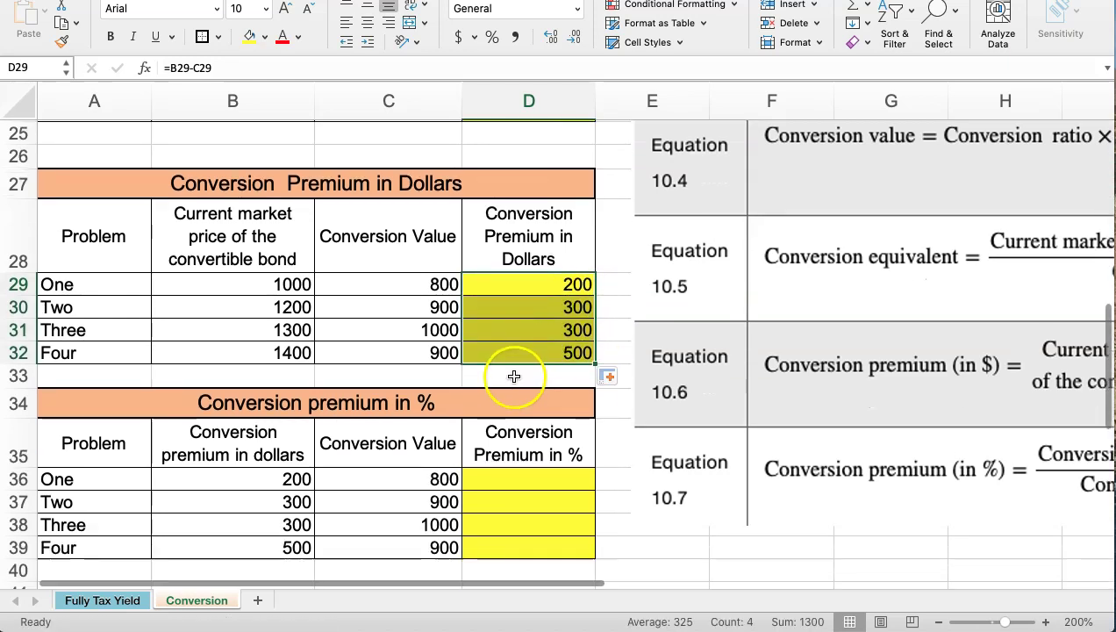
scroll(514, 375, down, 2)
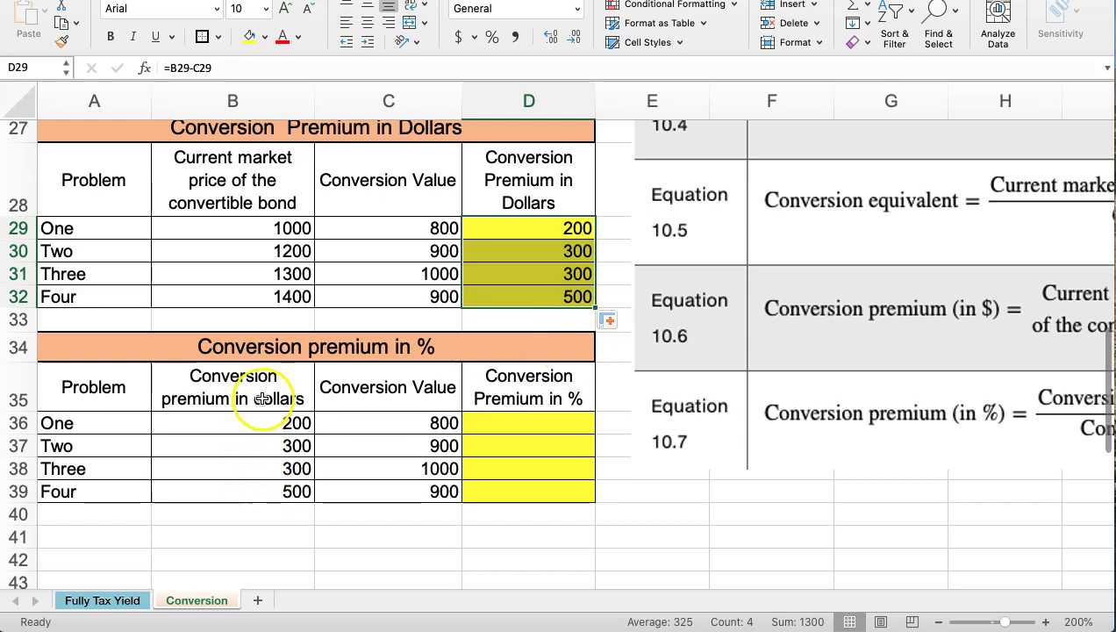
click(513, 421)
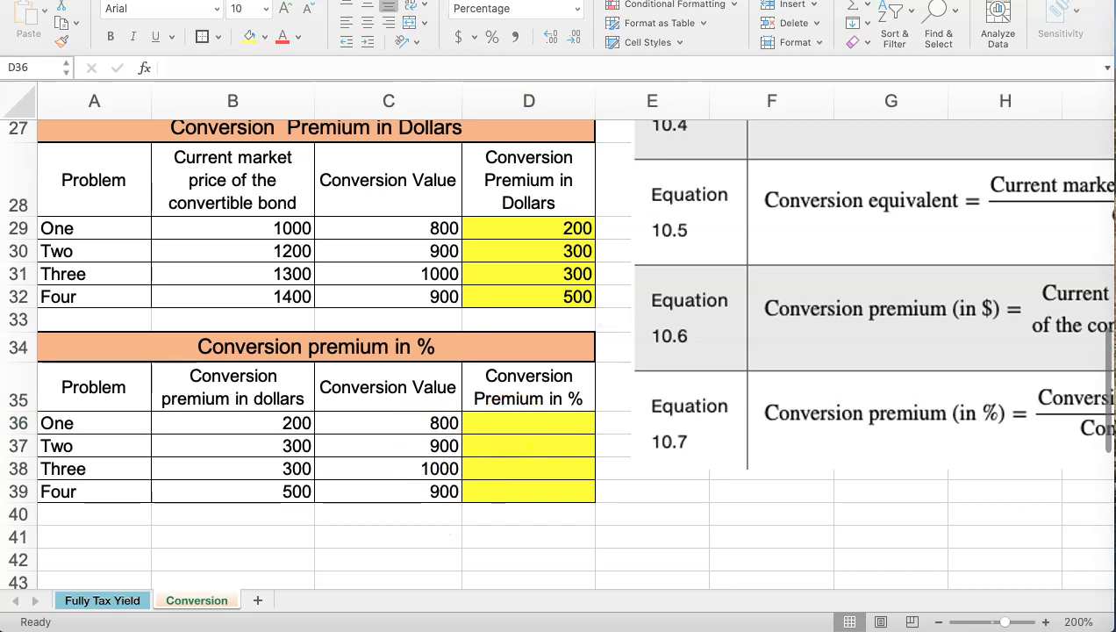
click(505, 421)
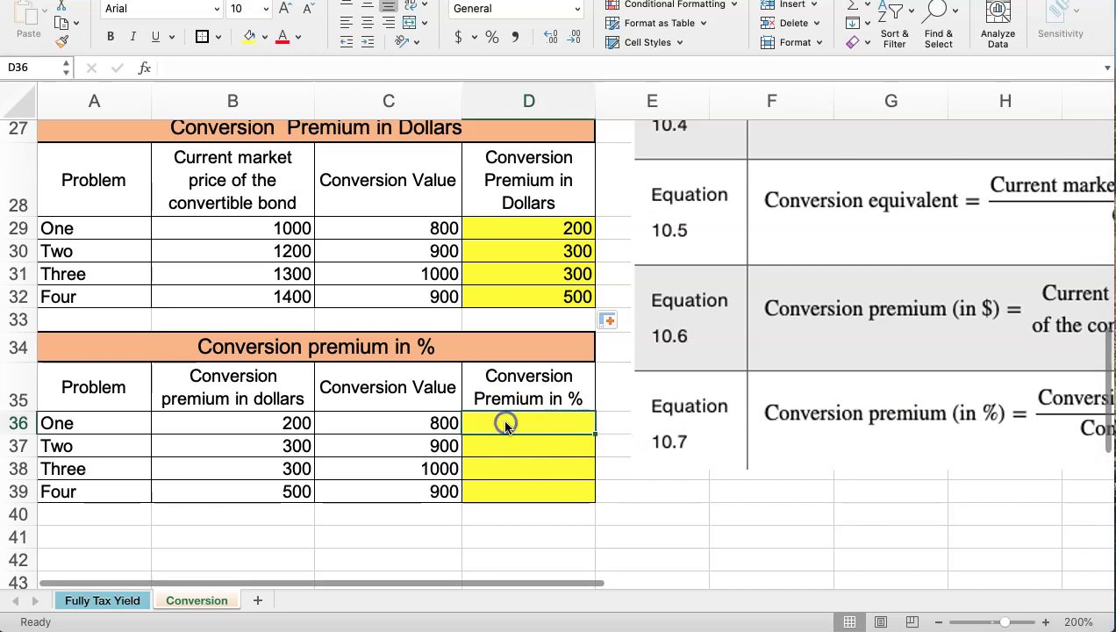
text(+)
click(232, 423)
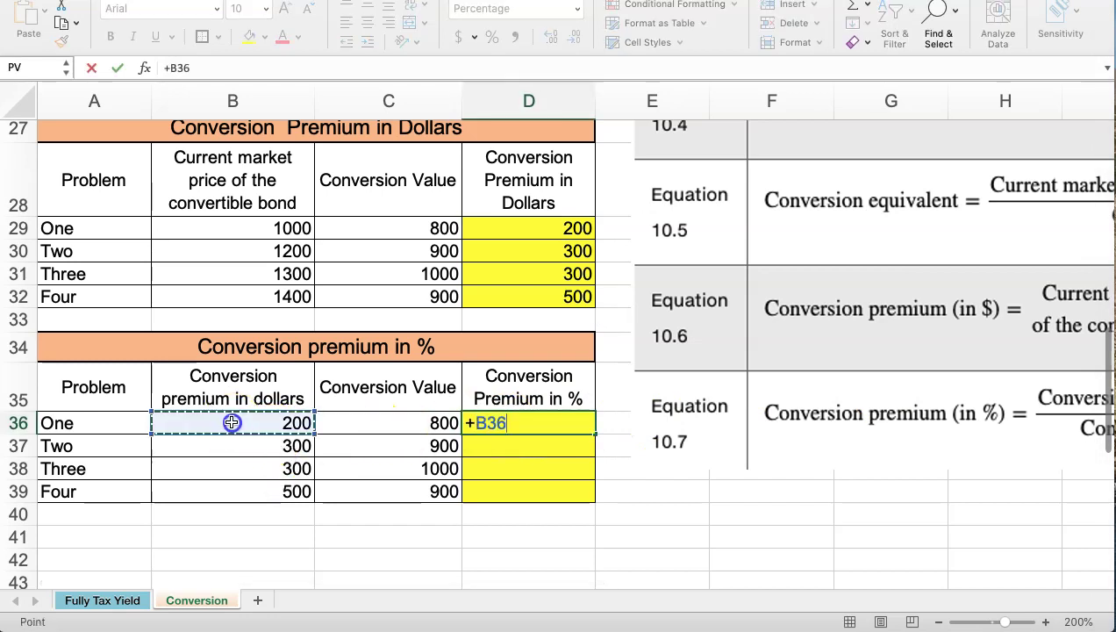
text(/)
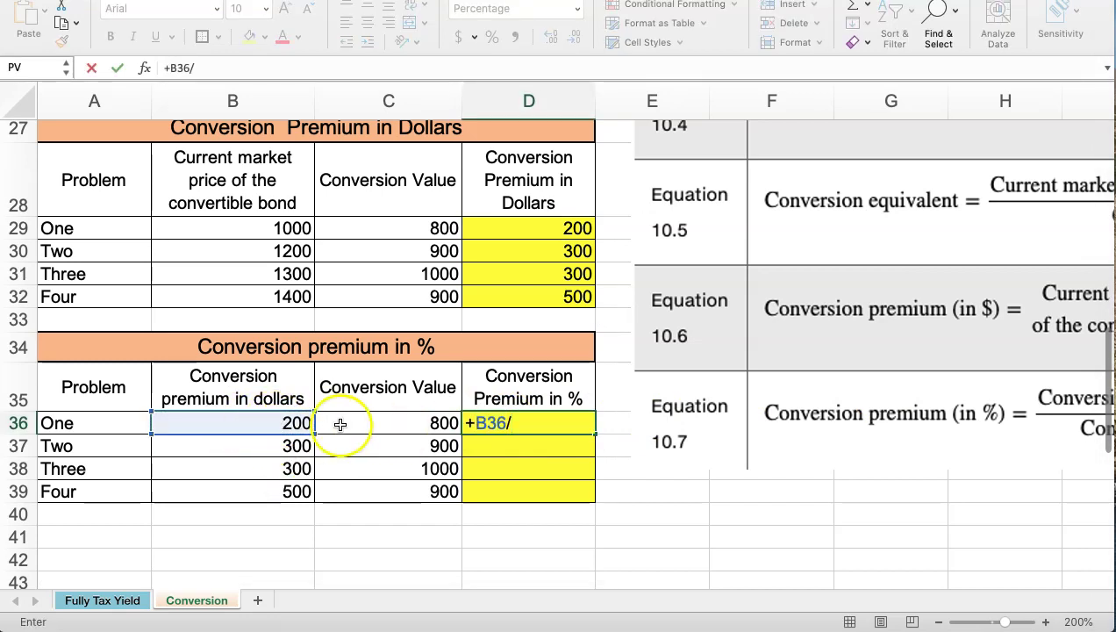
click(379, 423)
key(Return)
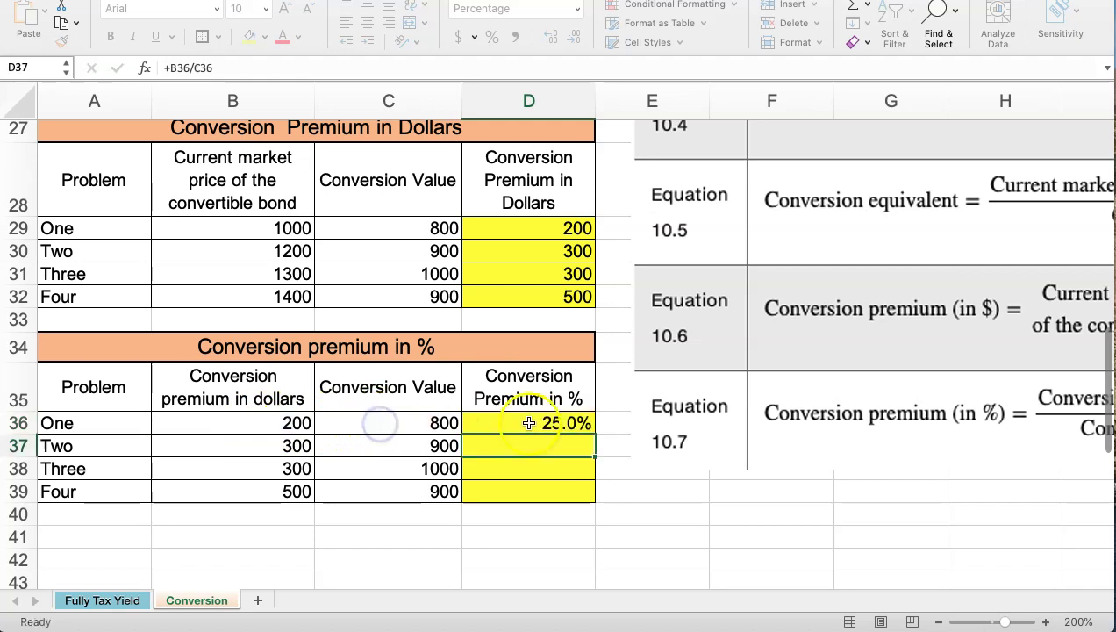
click(538, 423)
drag(593, 433, 595, 497)
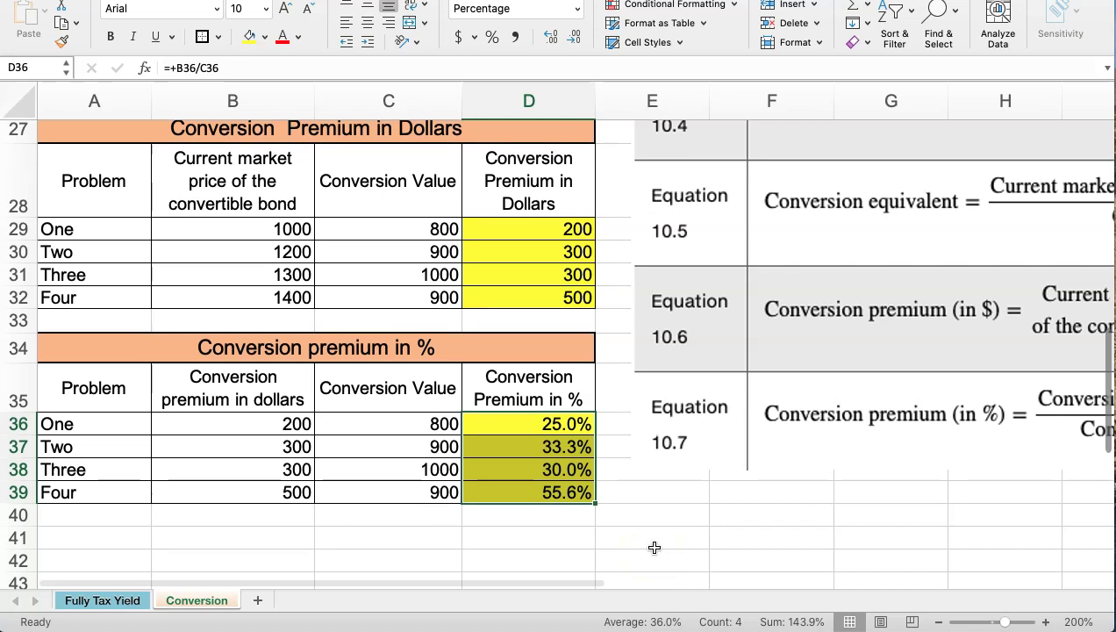
- Review the completed conversion tables back up to the sheet's title and return to the Fully Tax Yield sheet
scroll(653, 543, up, 1)
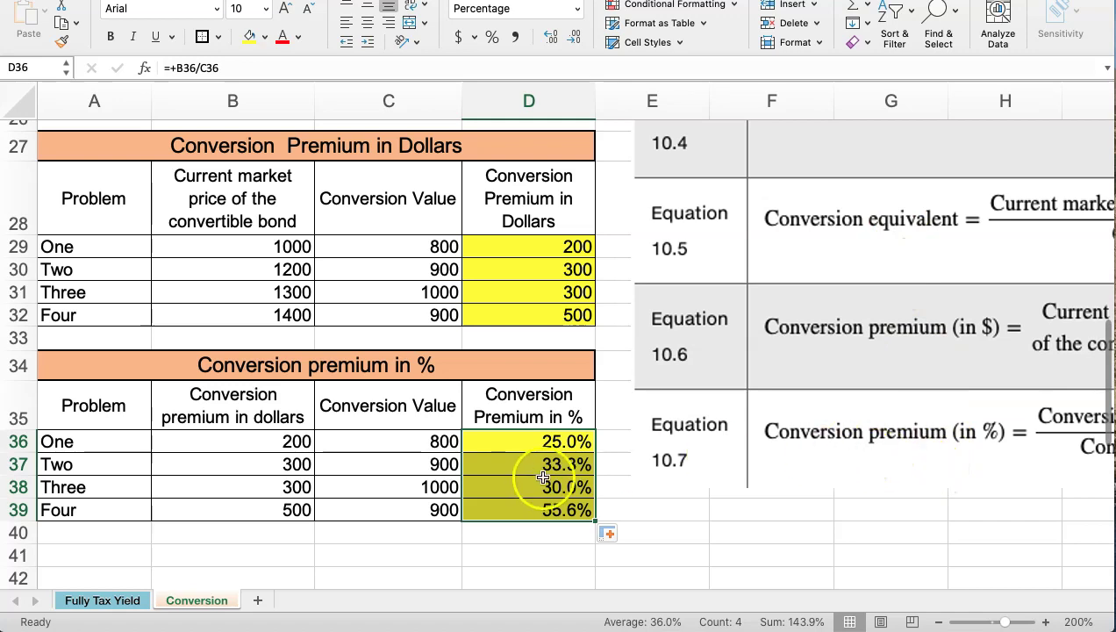
scroll(643, 454, up, 4)
scroll(643, 454, up, 15)
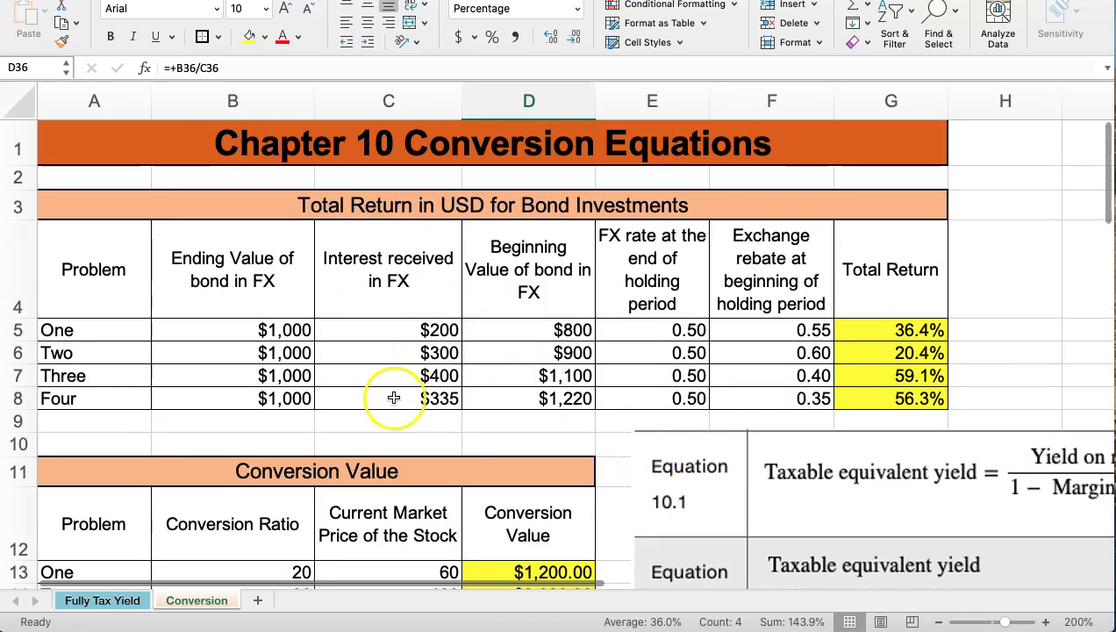
click(95, 600)
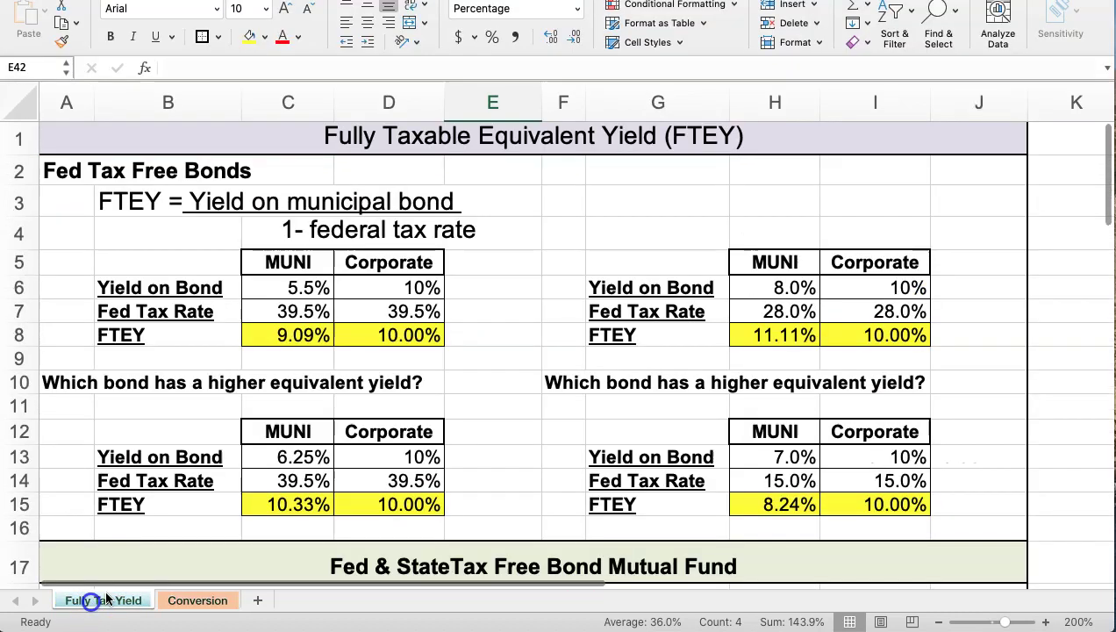